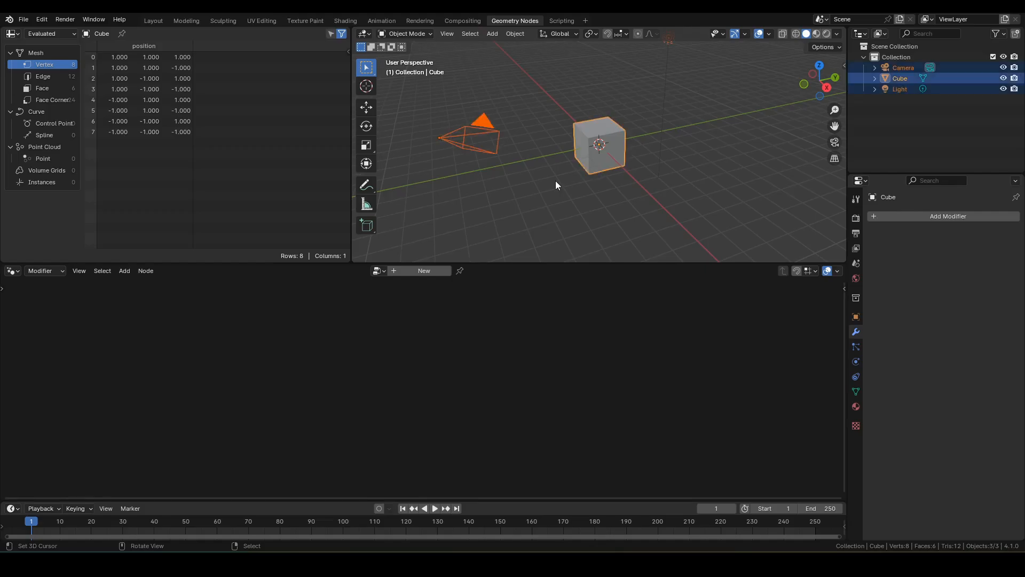
Delete all the default scene objects and add a mesh plane, seen from above.
key("x")
left_click(555, 180)
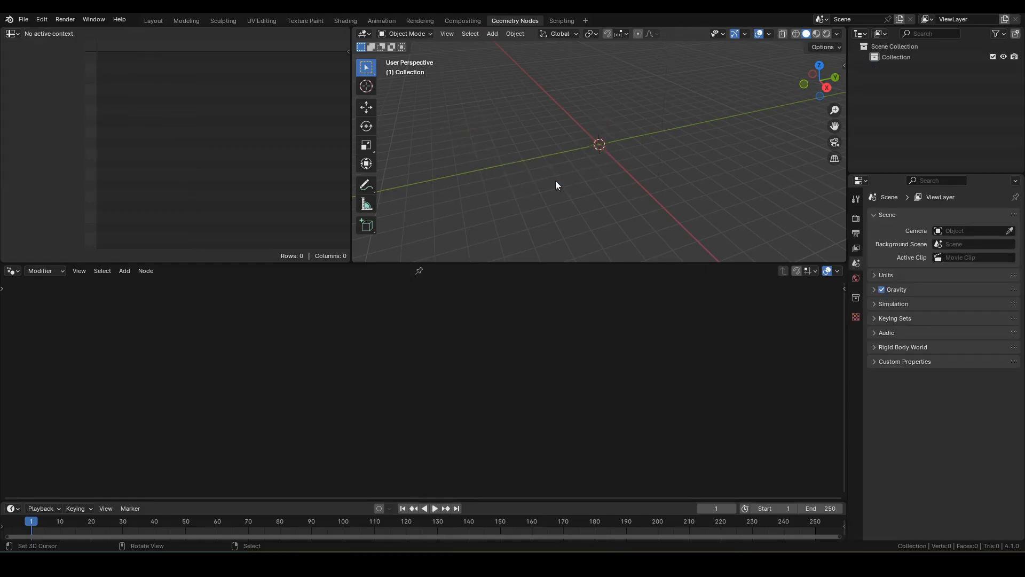
key("shift+a")
mouse_move(520, 193)
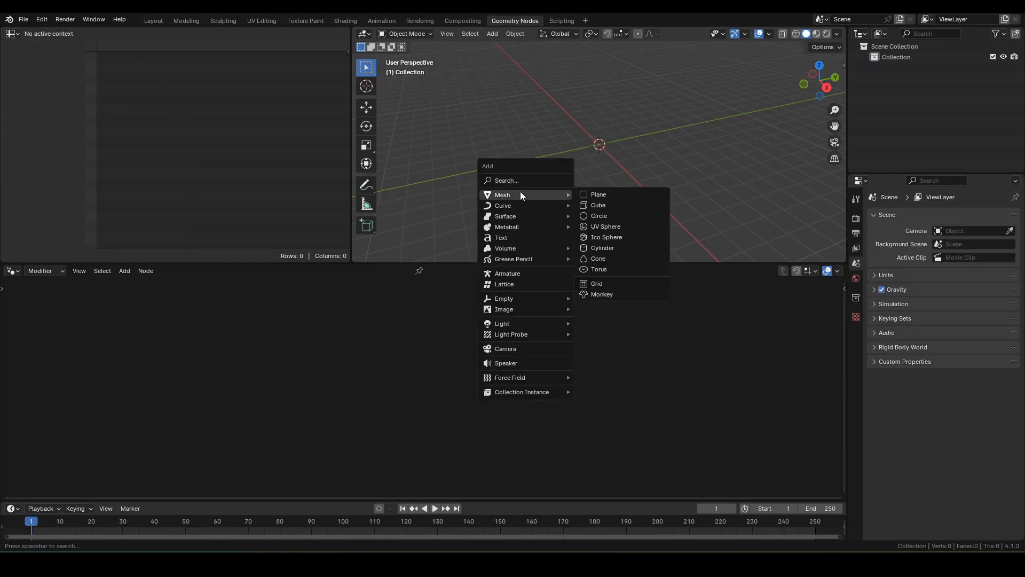
left_click(593, 192)
key("KP_7")
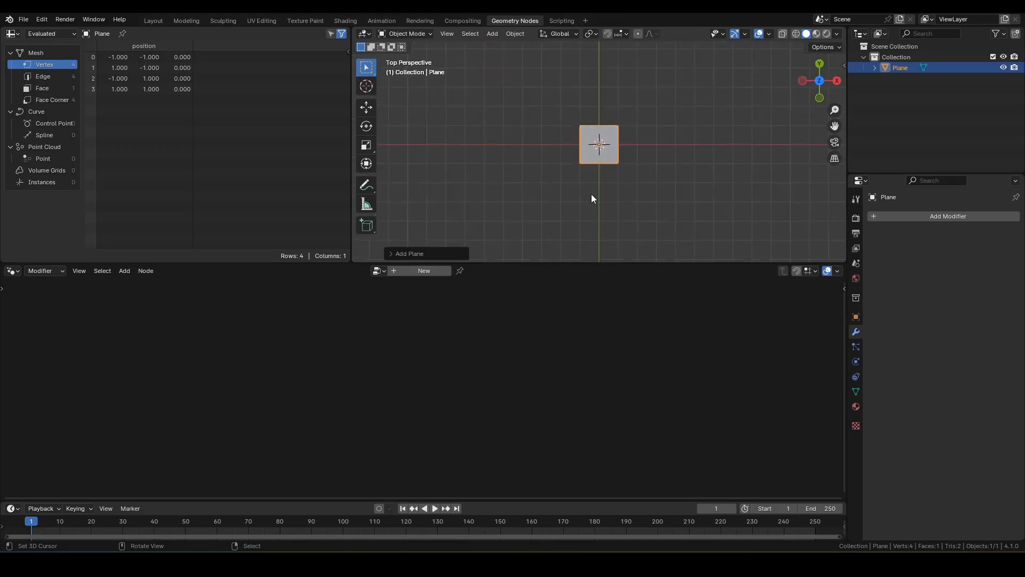
scroll(574, 214, "up", 5)
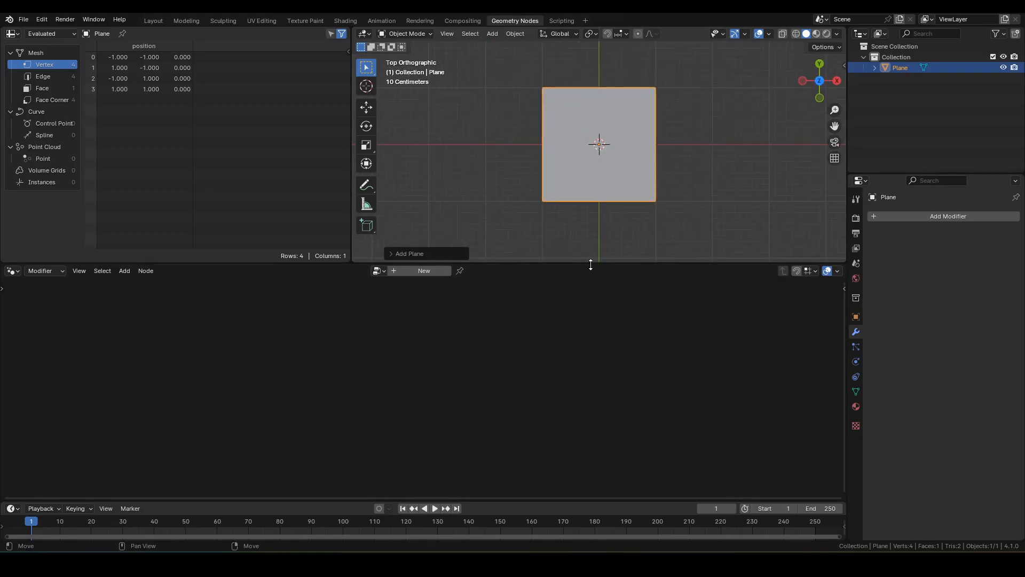
Create a new geometry node tree on the plane in an enlarged node editor and delete its Group Input node.
left_click_drag(591, 265, 592, 208)
left_click(425, 214)
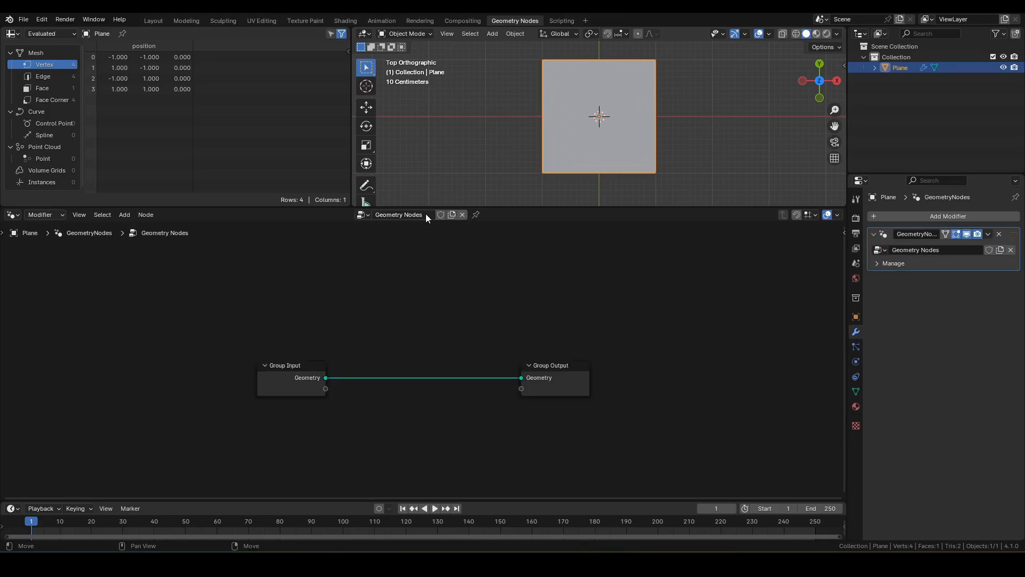
left_click_drag(182, 331, 376, 411)
key("x")
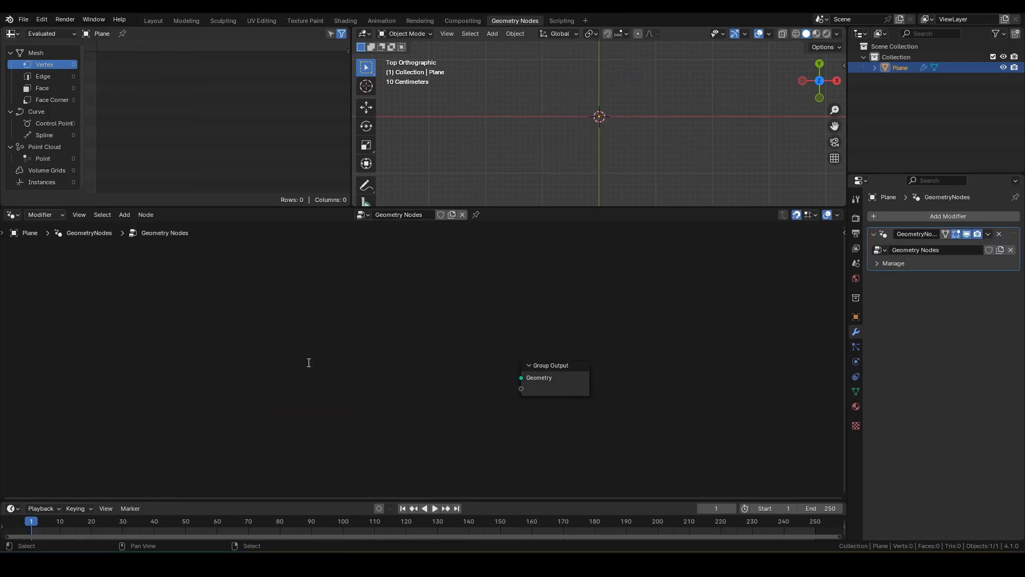
Add a String node containing "test" and feed it into the String input of a new String to Curves node.
key("F3")
type("strin")
key("Return")
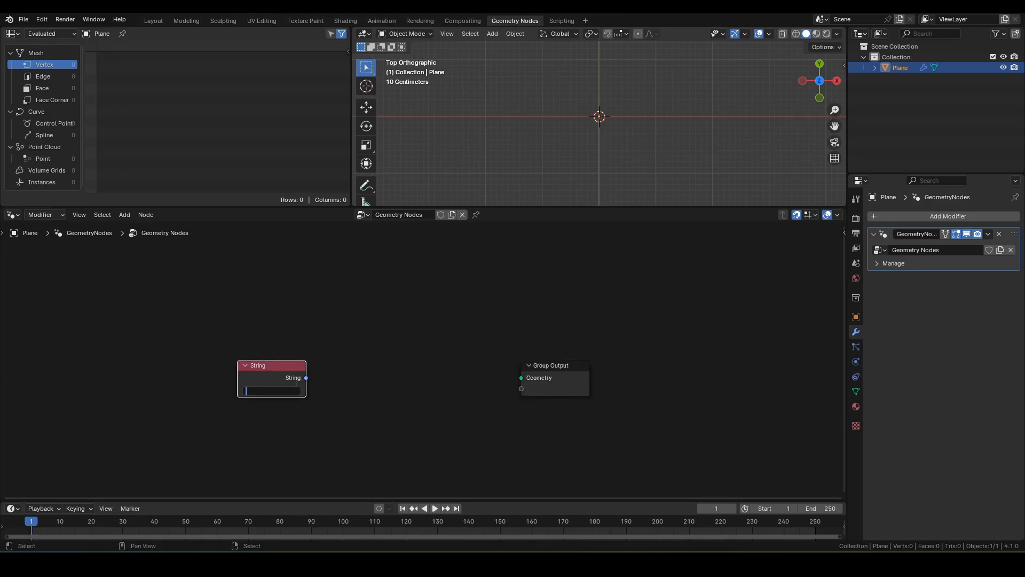
left_click_drag(333, 363, 335, 364)
type("st")
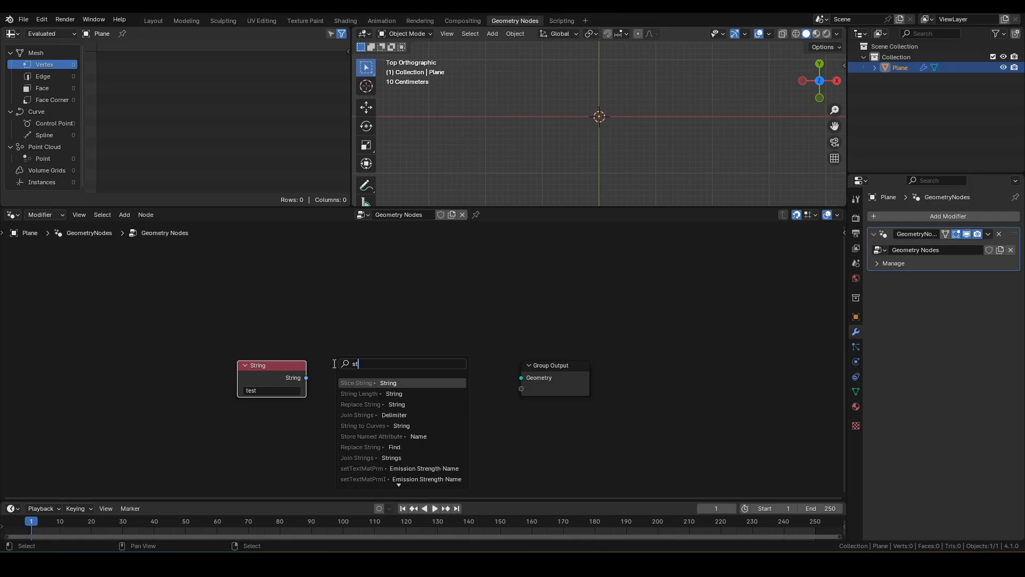
type("c")
key("Return")
Connect Curve Instances from String to Curves to the Group Output and move the output node farther along for more space.
left_click(346, 384)
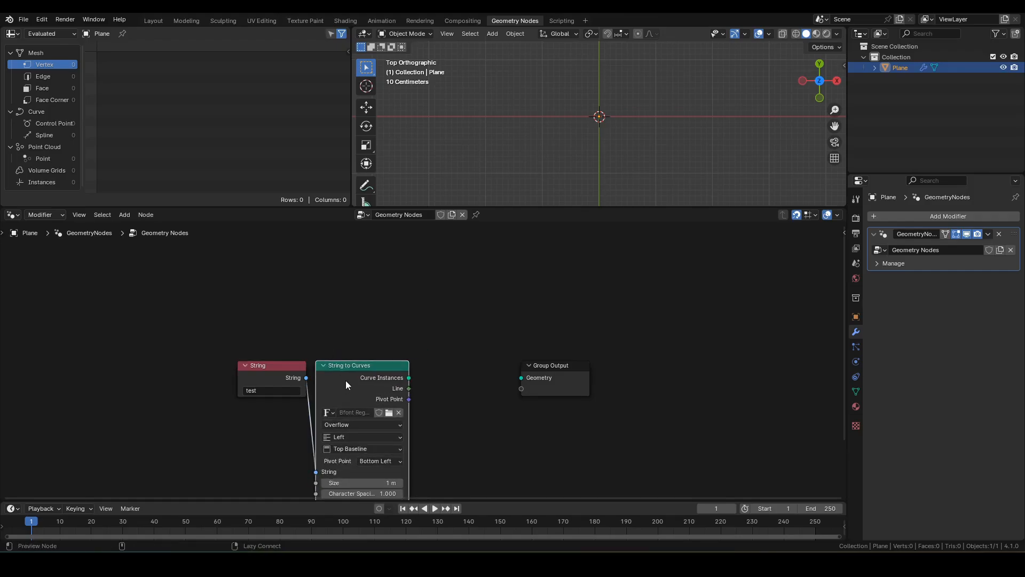
left_click_drag(563, 377, 818, 377)
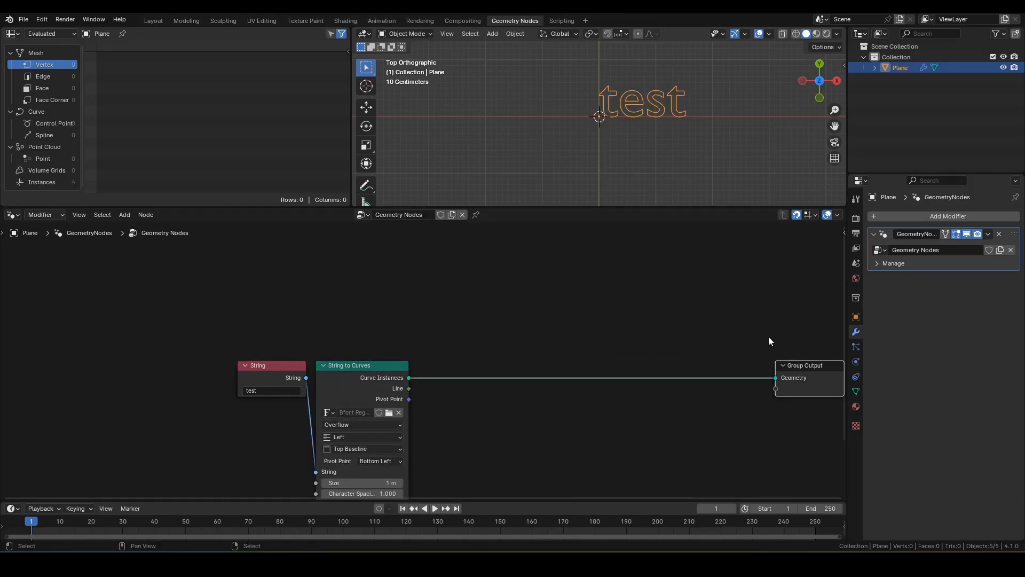
middle_click_drag(731, 145, 671, 157, "shift")
scroll(672, 157, "up", 3)
middle_click_drag(608, 143, 637, 140, "shift")
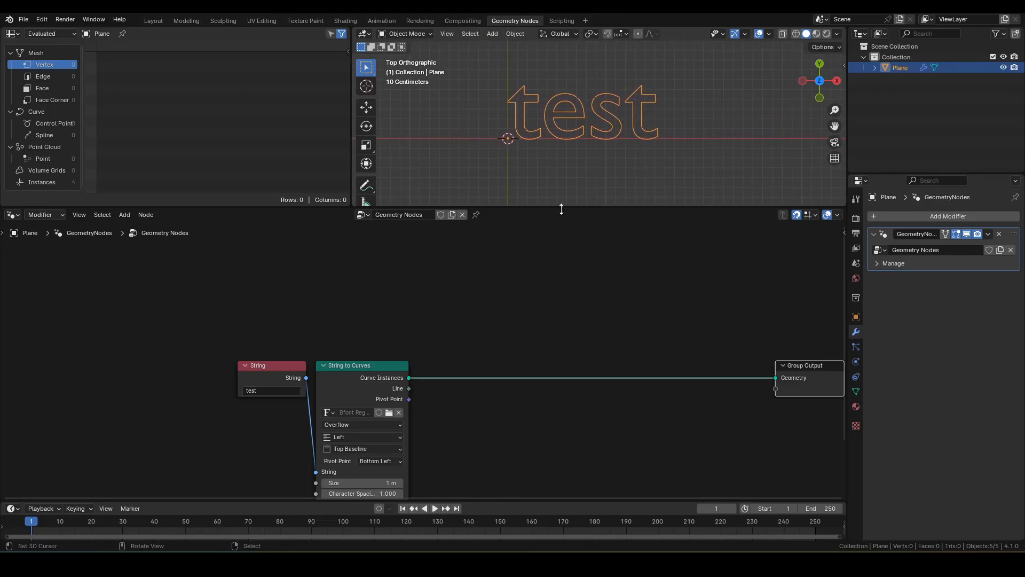
Insert a Realize Instances node between String to Curves and the Group Output.
key("F3")
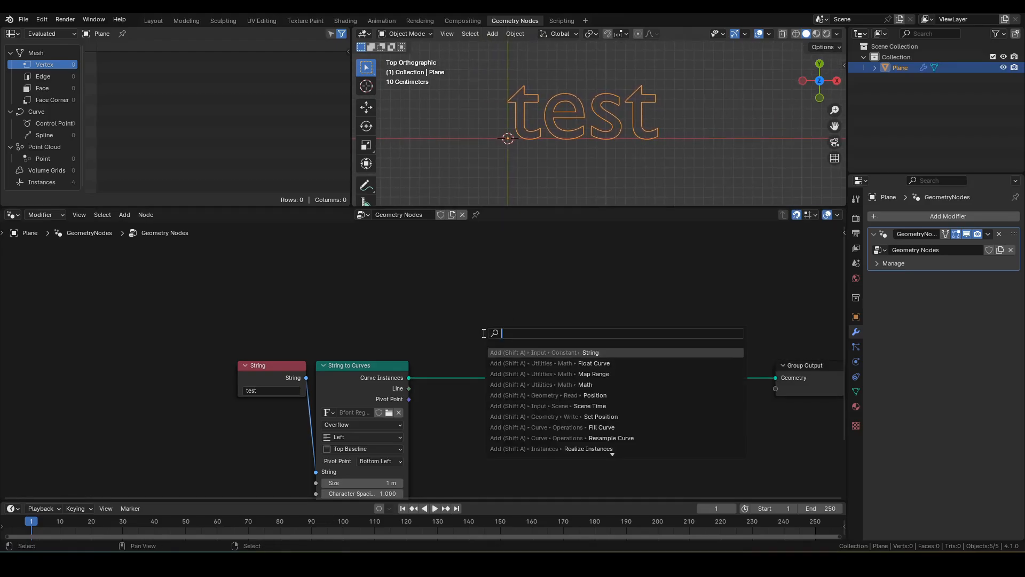
type("reali")
key("Return")
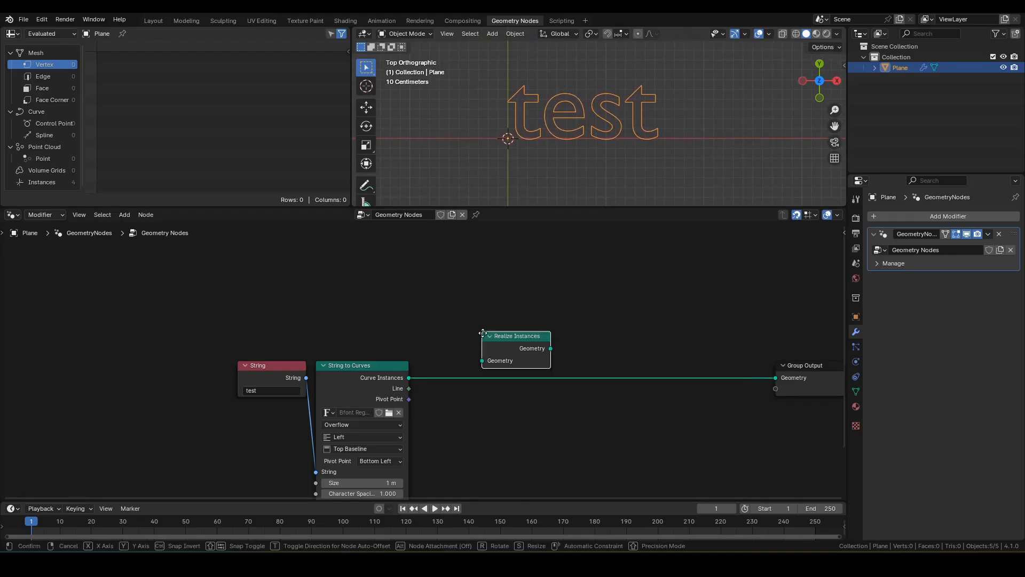
left_click(418, 363)
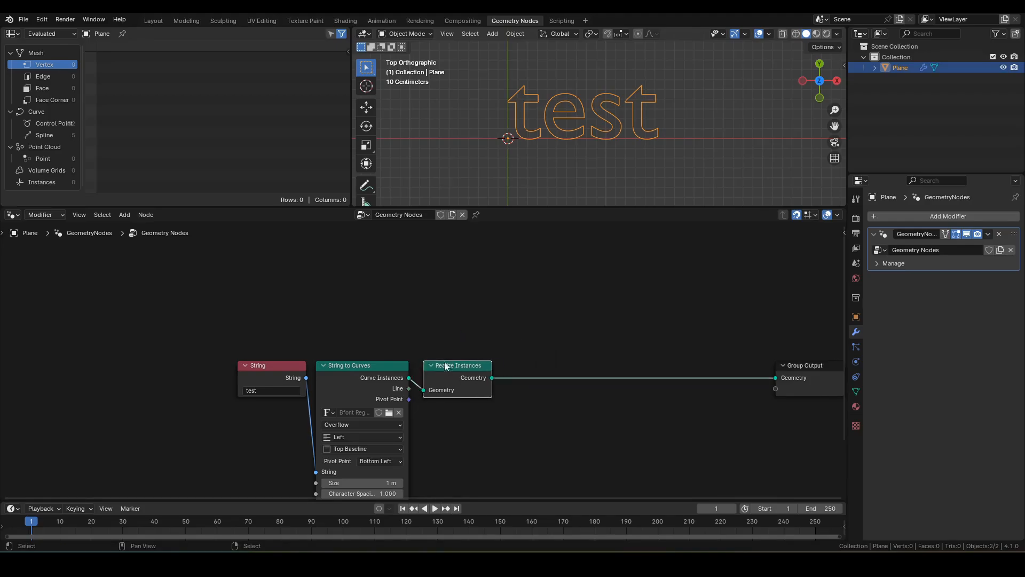
Insert a Resample Curve node after Realize Instances, using Length mode with a length of 0.01 m.
middle_click_drag(511, 344, 392, 338)
key("F3")
type("resa")
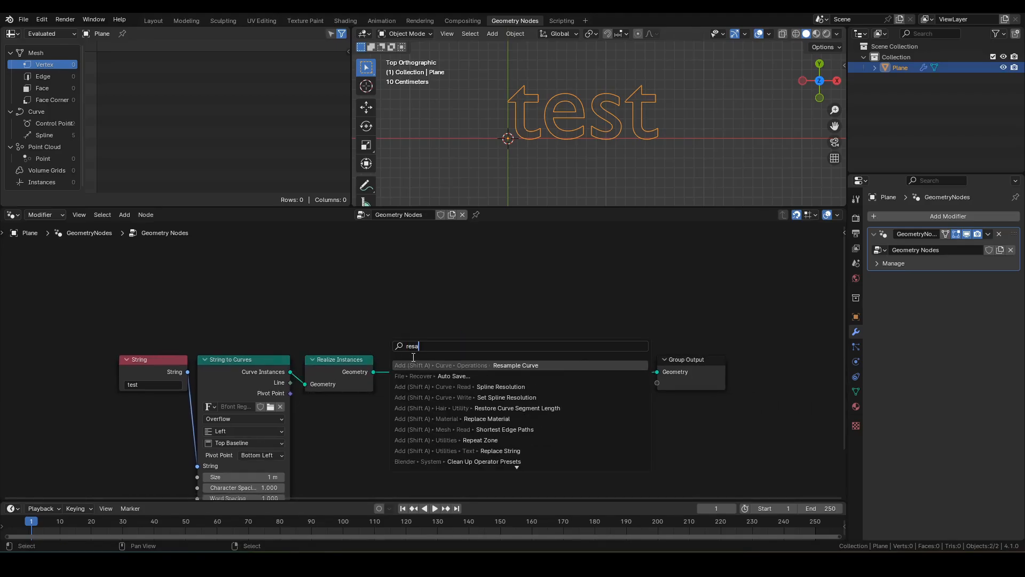
key("Return")
left_click(386, 360)
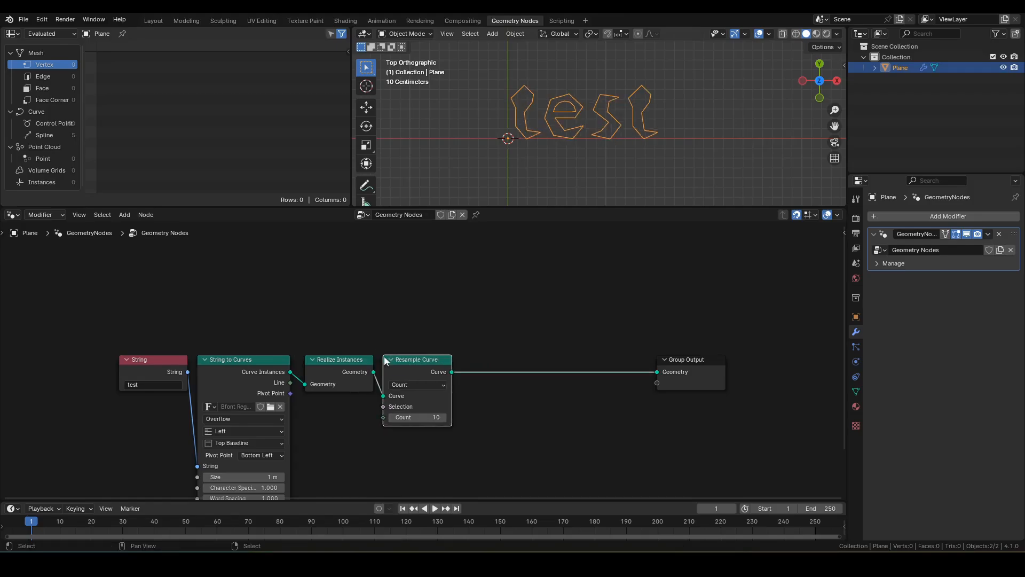
left_click(418, 430)
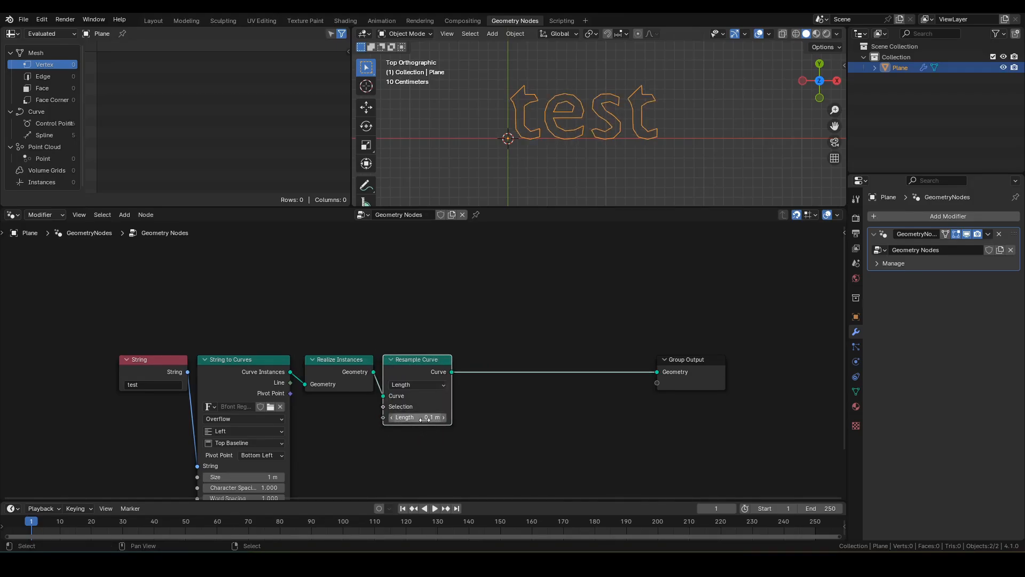
left_click(429, 418)
Make room before the Group Output and insert a Fill Curve node after Resample Curve.
middle_click_drag(564, 413, 478, 417)
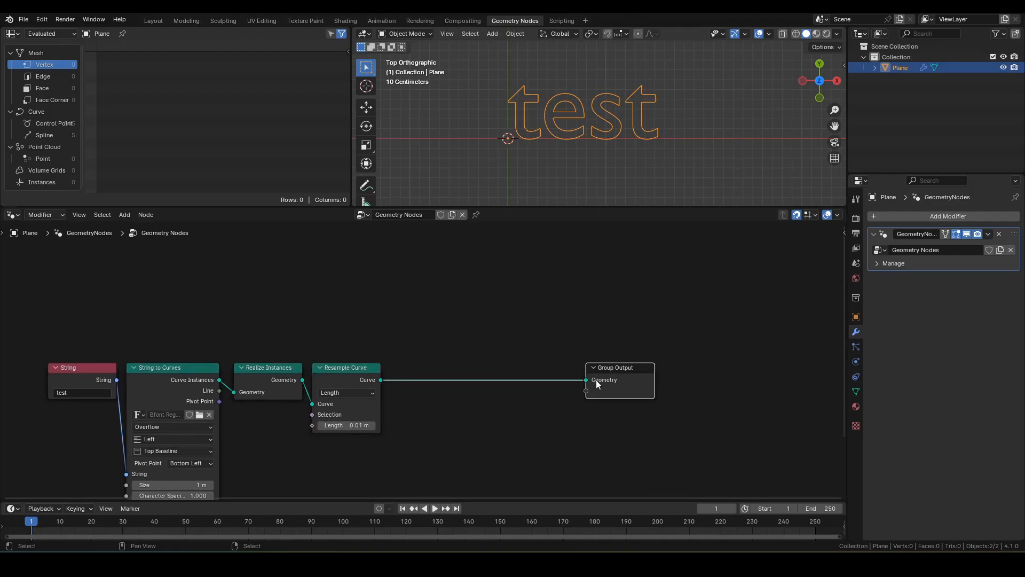
left_click_drag(596, 380, 674, 379)
left_click(568, 341)
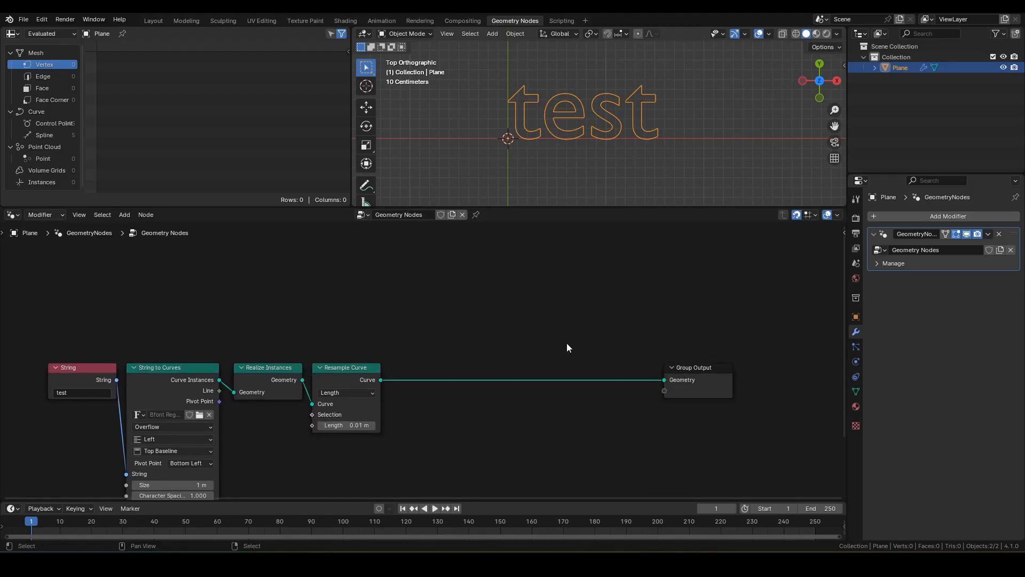
key("shift+a")
type("fill curve")
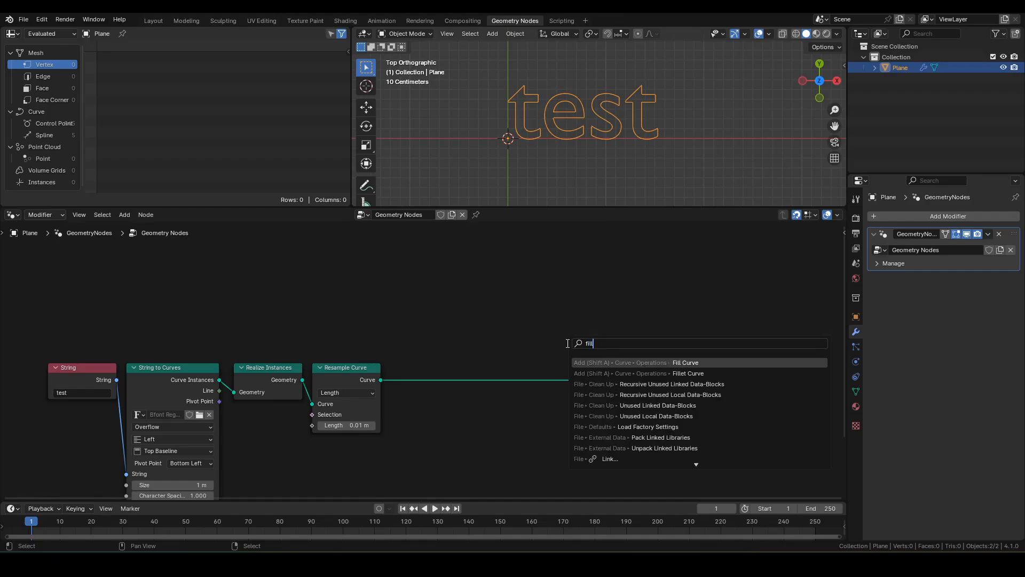
key("Return")
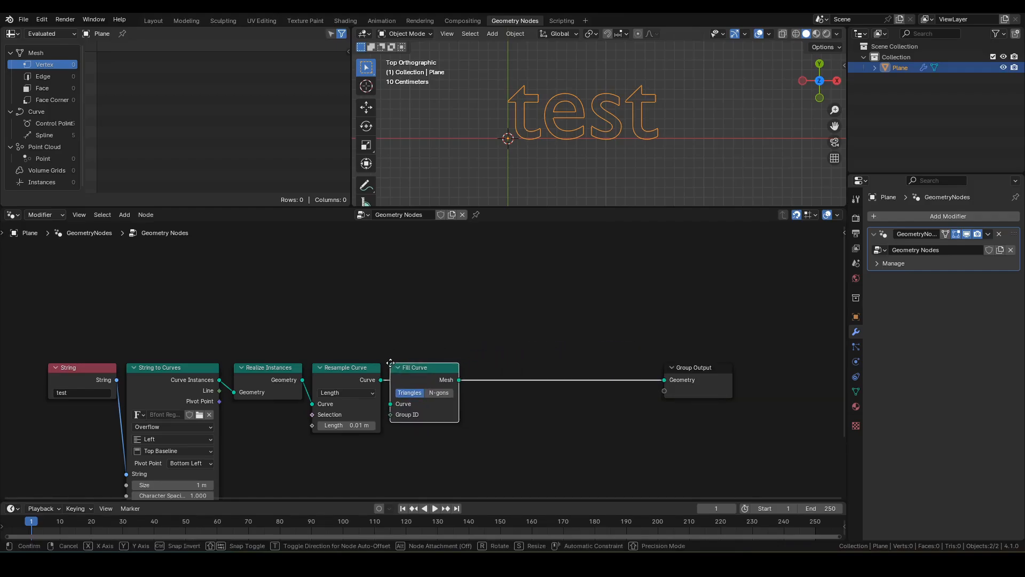
left_click(392, 363)
middle_click_drag(560, 315, 539, 336)
scroll(597, 147, "up", 2)
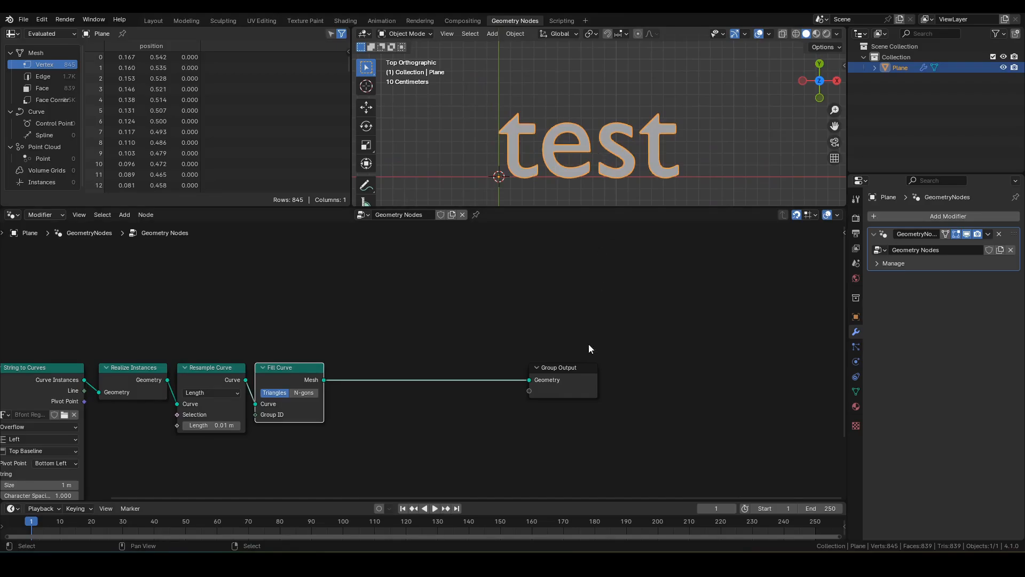
Move the Group Output farther away and insert a Set Position node just before it.
left_click_drag(574, 379, 759, 379)
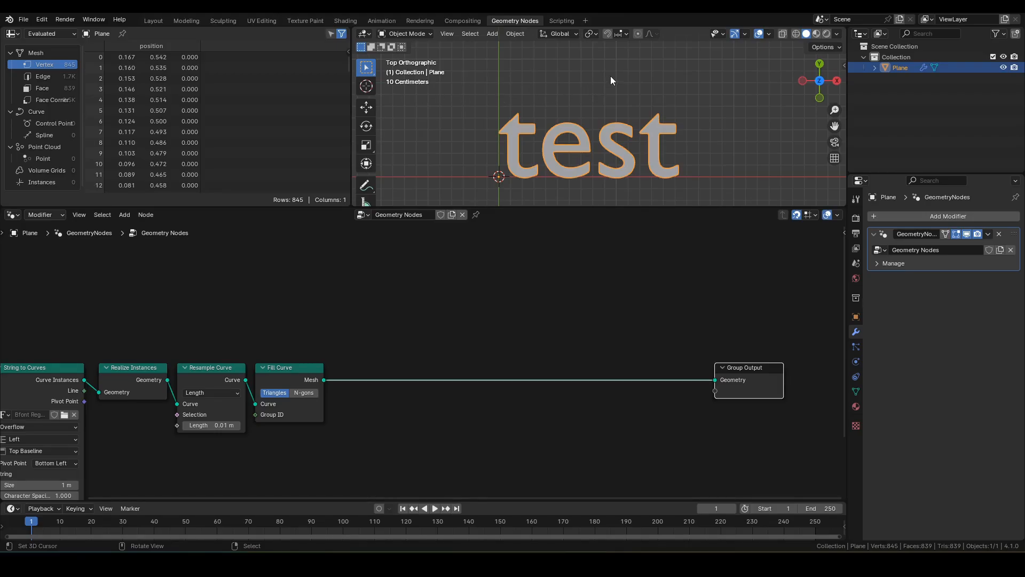
middle_click_drag(568, 336, 450, 309)
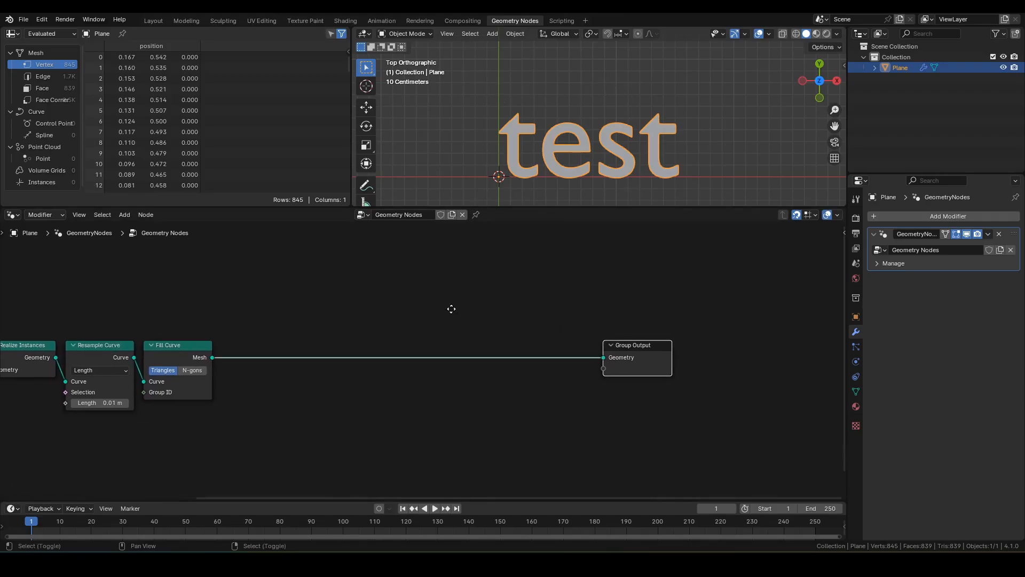
left_click_drag(619, 357, 677, 350)
key("F3")
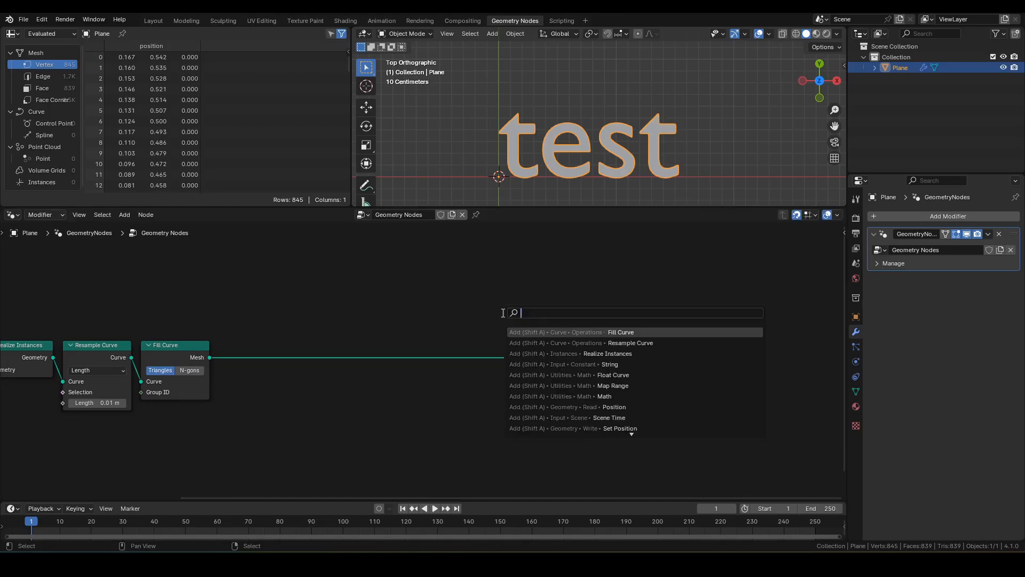
type("set ")
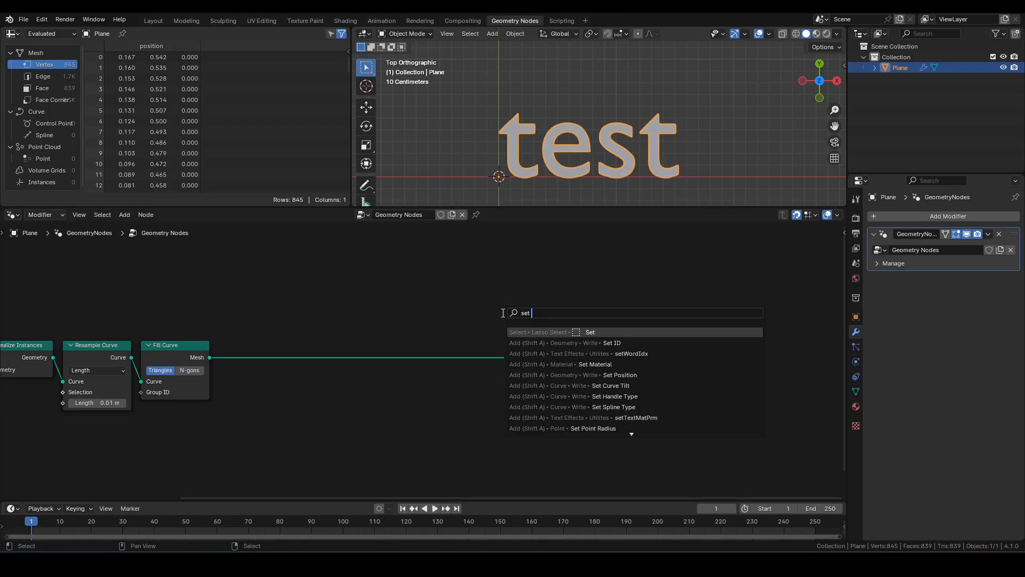
type("po")
key("Return")
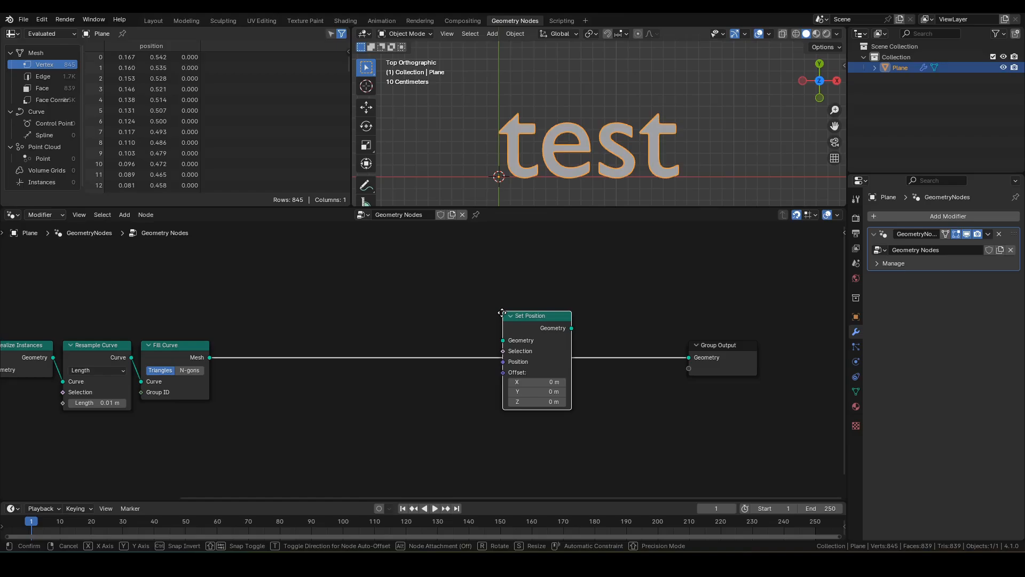
left_click(608, 342)
Add a Combine XYZ node that drives the Offset input of Set Position.
middle_click_drag(592, 330, 690, 304)
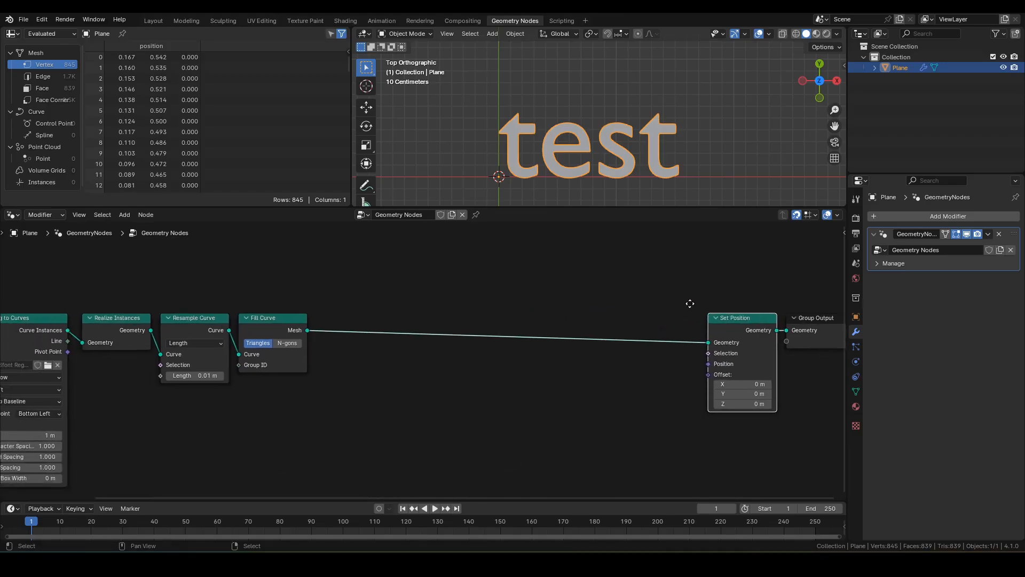
left_click_drag(706, 375, 669, 416)
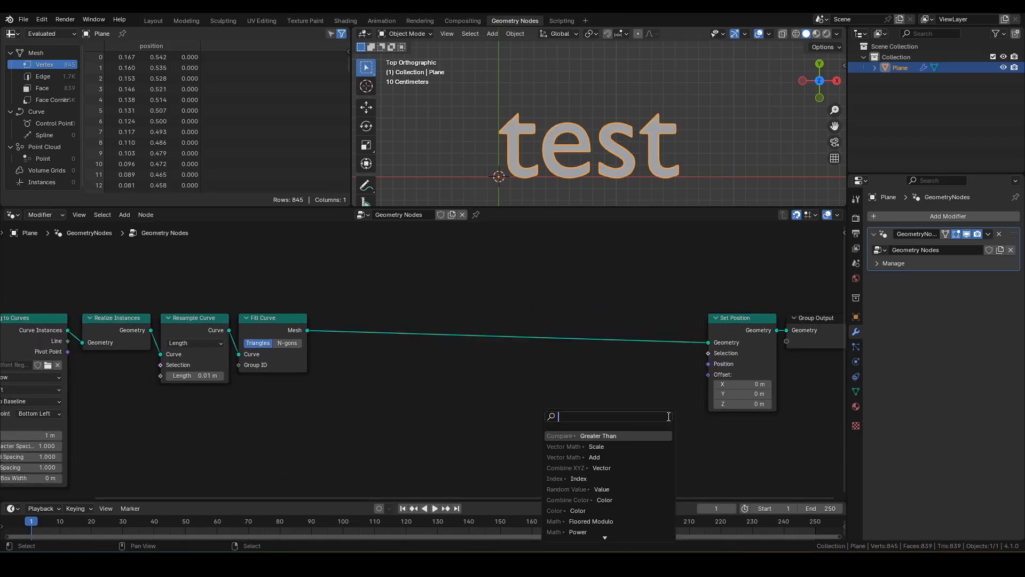
type("cx")
key("Return")
left_click(653, 410)
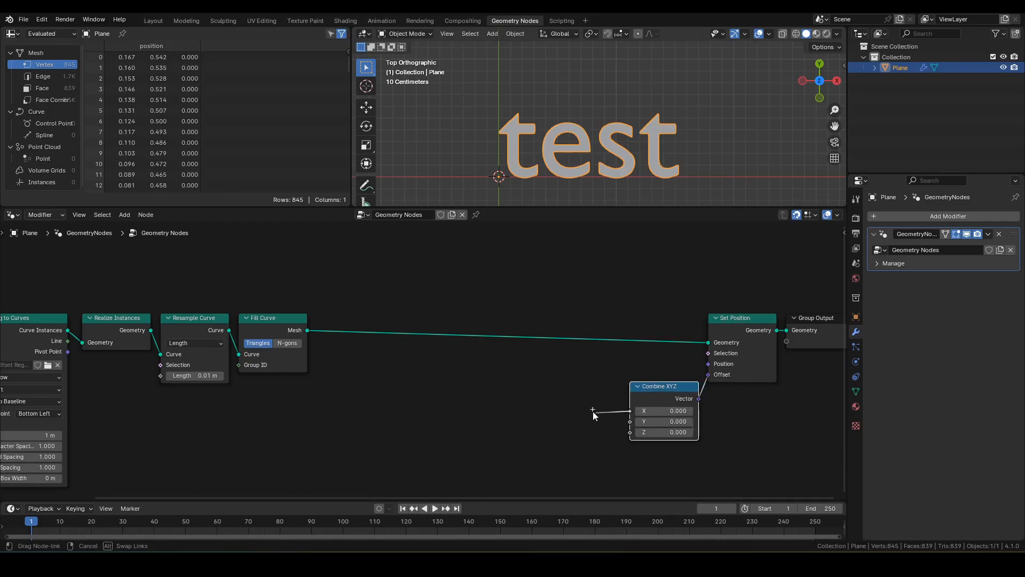
Add a Map Range node whose Result feeds the X input of Combine XYZ.
left_click_drag(593, 413, 592, 410)
type("map ra")
key("Return")
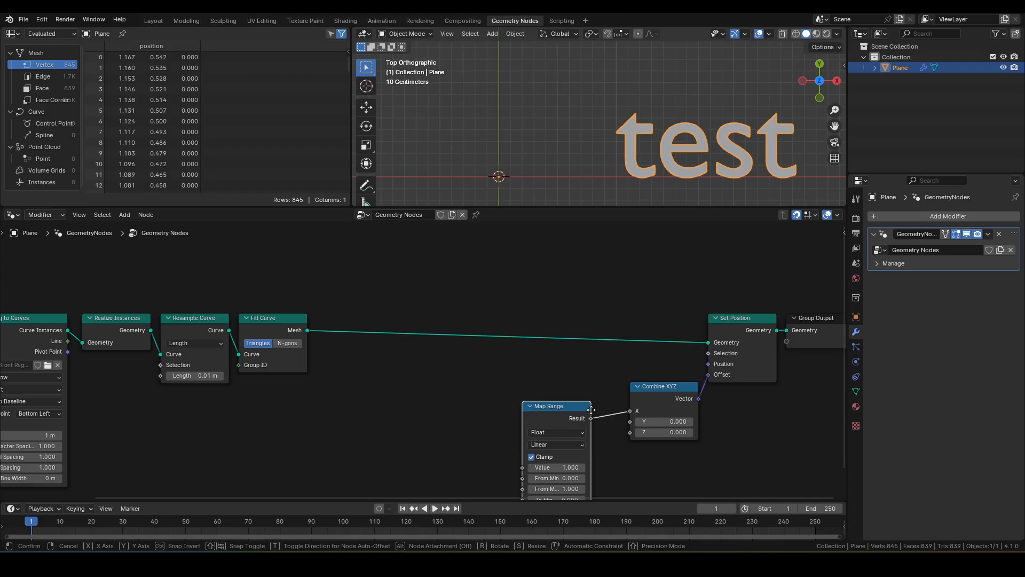
left_click(618, 388)
Add a Scene Time node in the empty space below the Fill Curve node.
middle_click_drag(395, 420, 541, 388)
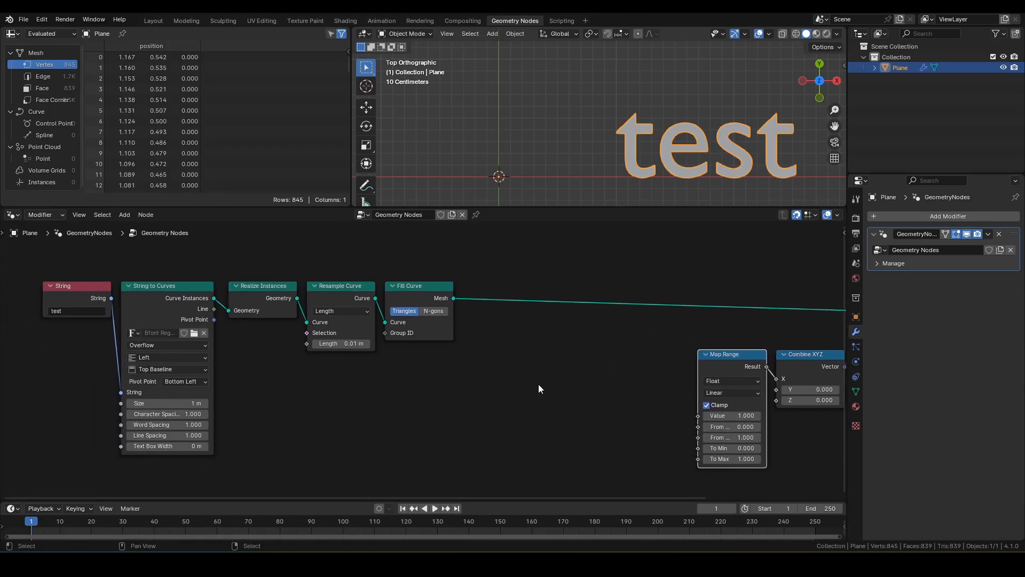
key("shift+a")
type("sce")
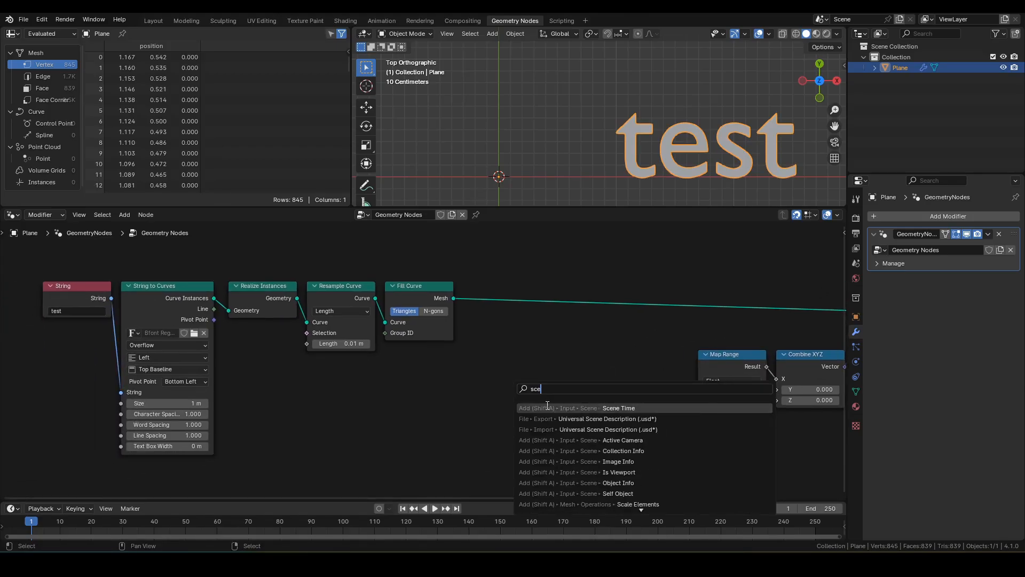
key("Return")
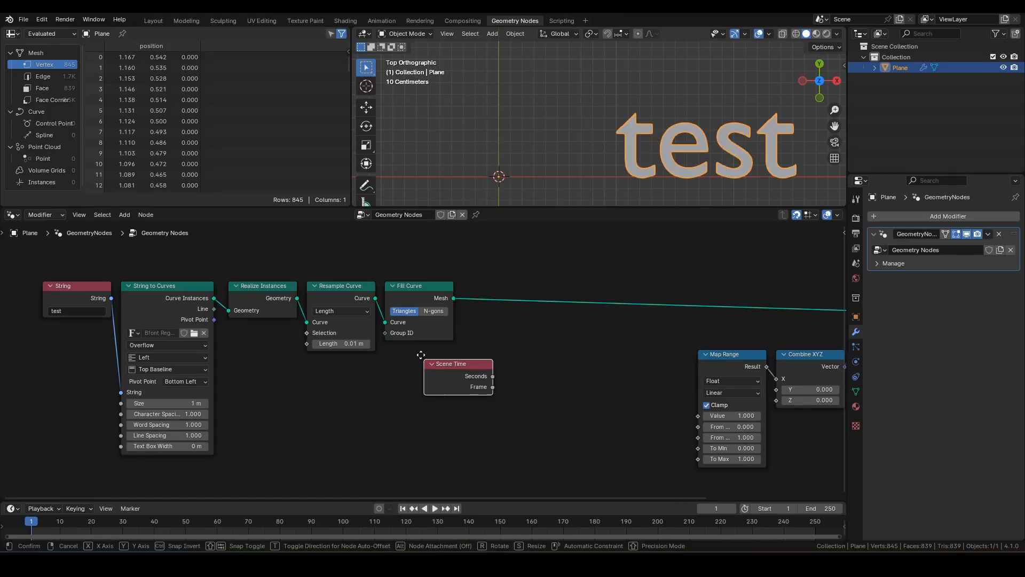
left_click(421, 354)
Add a Position node below Scene Time and feed its output into a new Separate XYZ node.
key("shift+a")
type("pos")
key("Return")
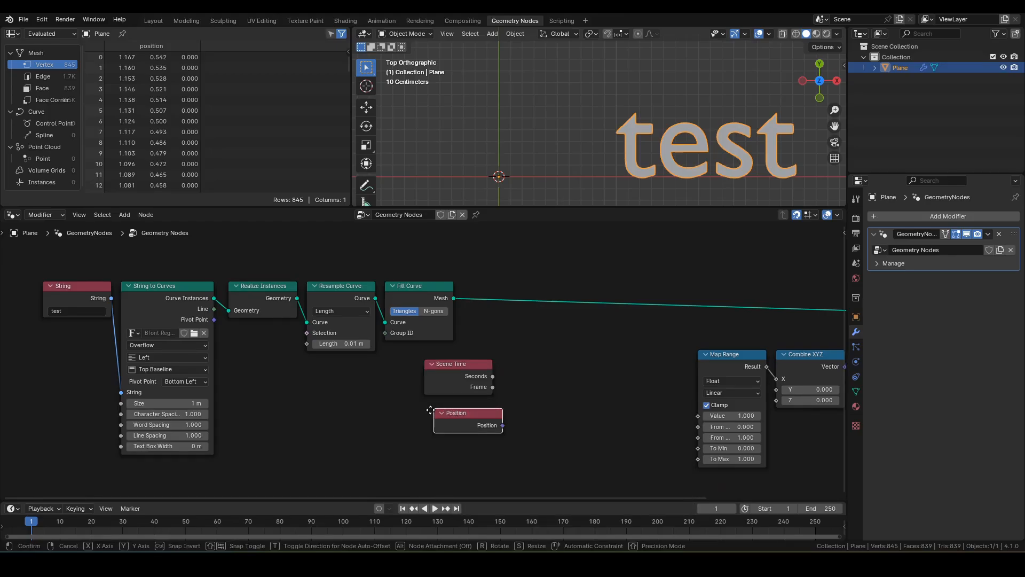
left_click(420, 409)
left_click_drag(494, 426, 518, 430)
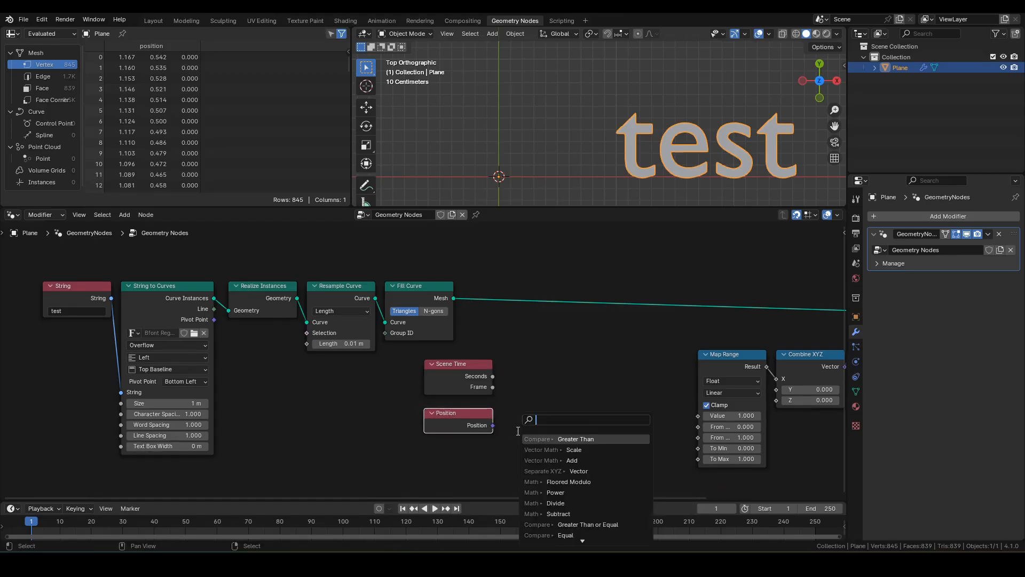
type("sep")
key("Return")
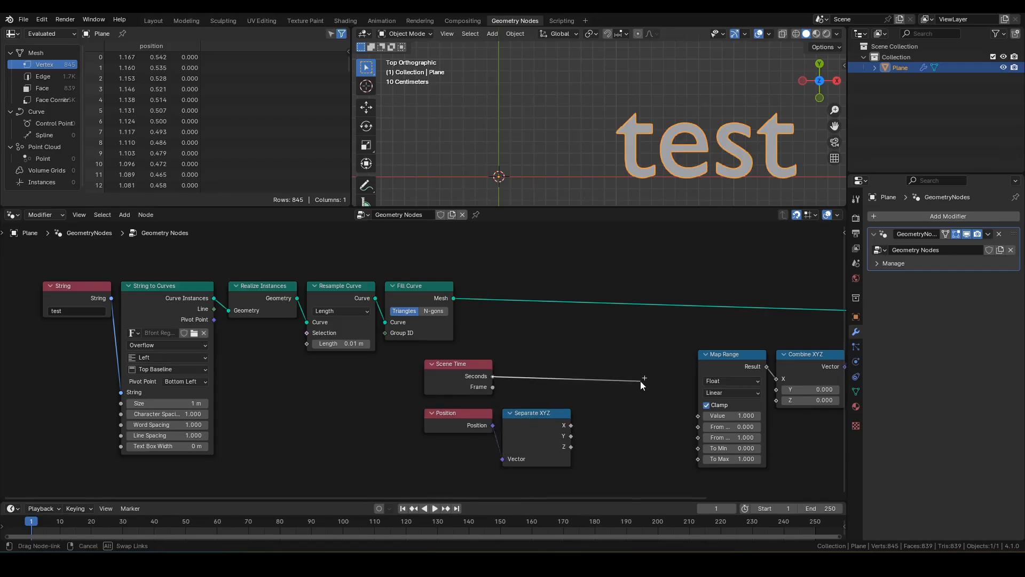
Add a Subtract math node that subtracts the Separate XYZ X from the scene Seconds, and feed its result into Map Range's Value.
left_click_drag(620, 393, 620, 392)
key("Return")
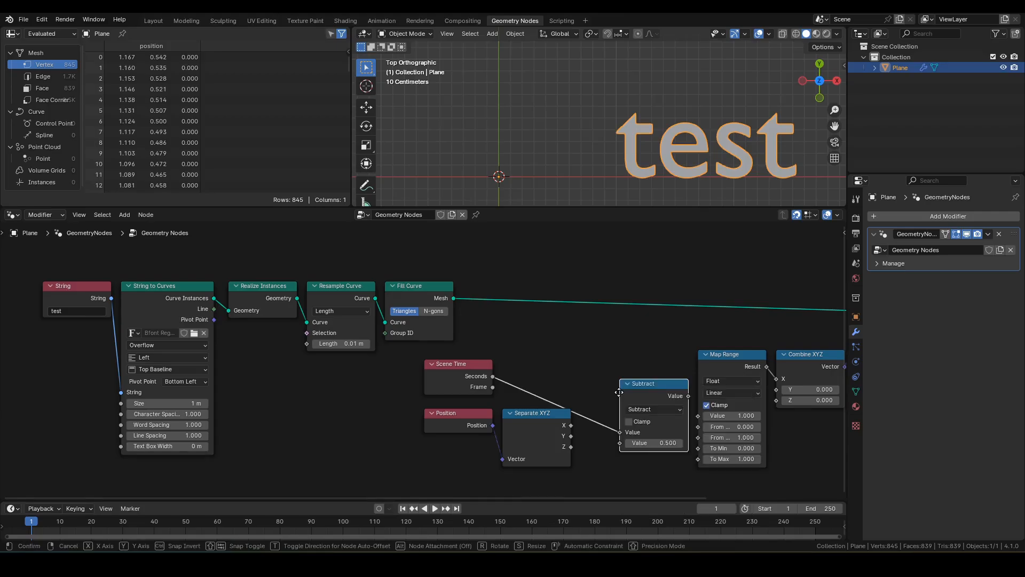
left_click(579, 391)
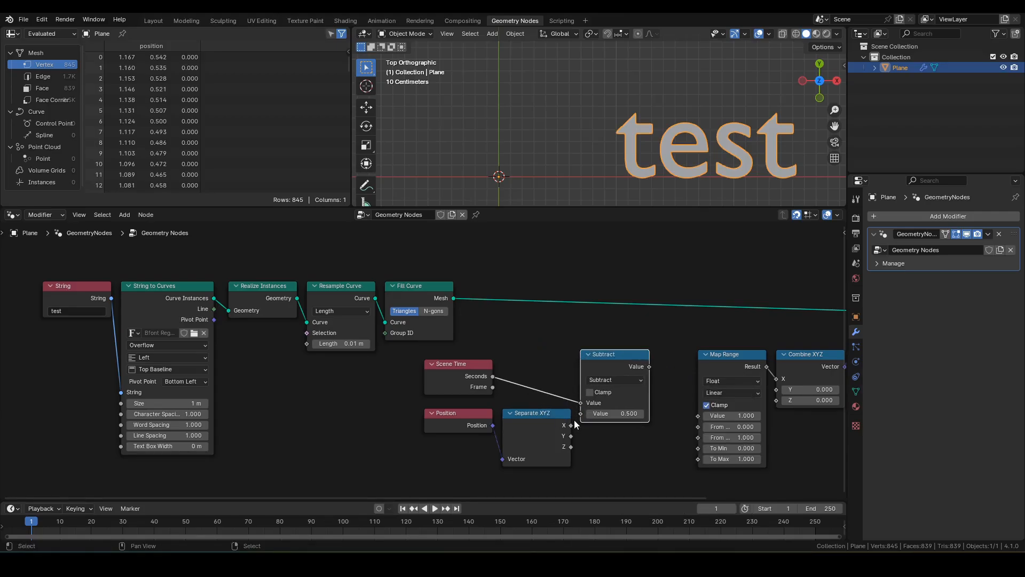
left_click_drag(601, 373, 600, 383)
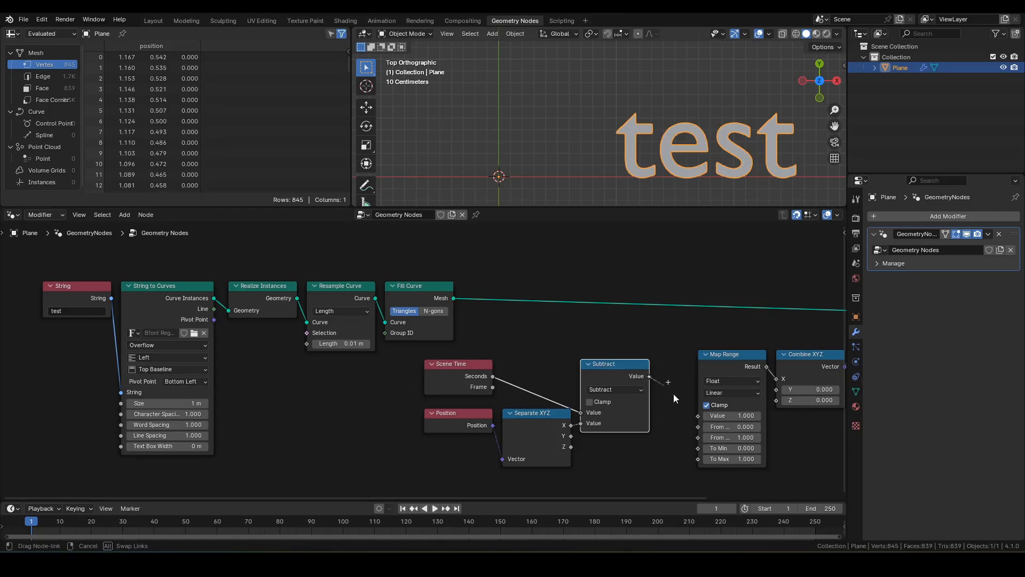
left_click_drag(699, 419, 698, 415)
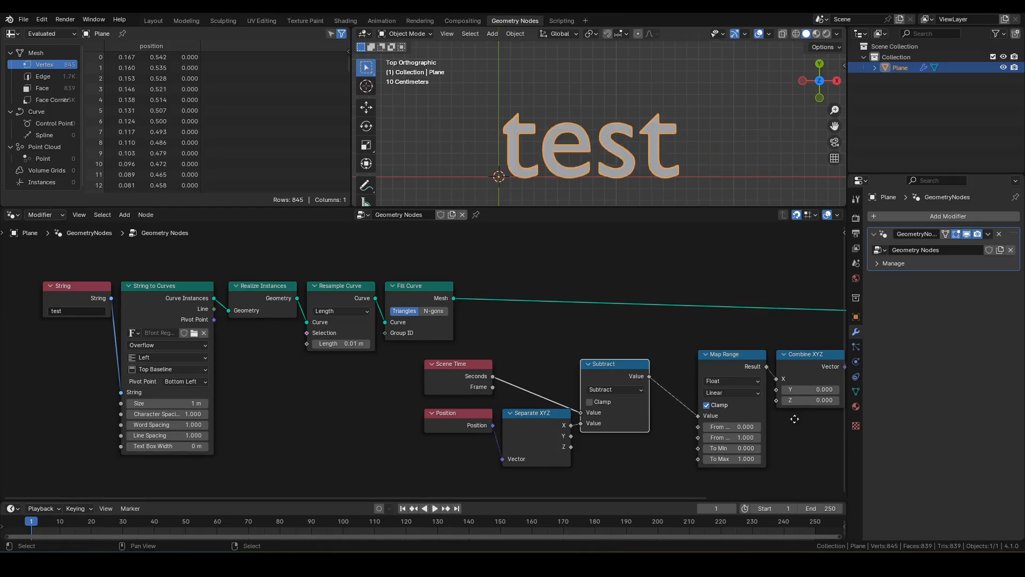
Set Map Range's To Min to 2 and To Max to 0, and shift the Scene Time, Position, Separate XYZ and Subtract nodes farther from it.
middle_click_drag(763, 439, 667, 389)
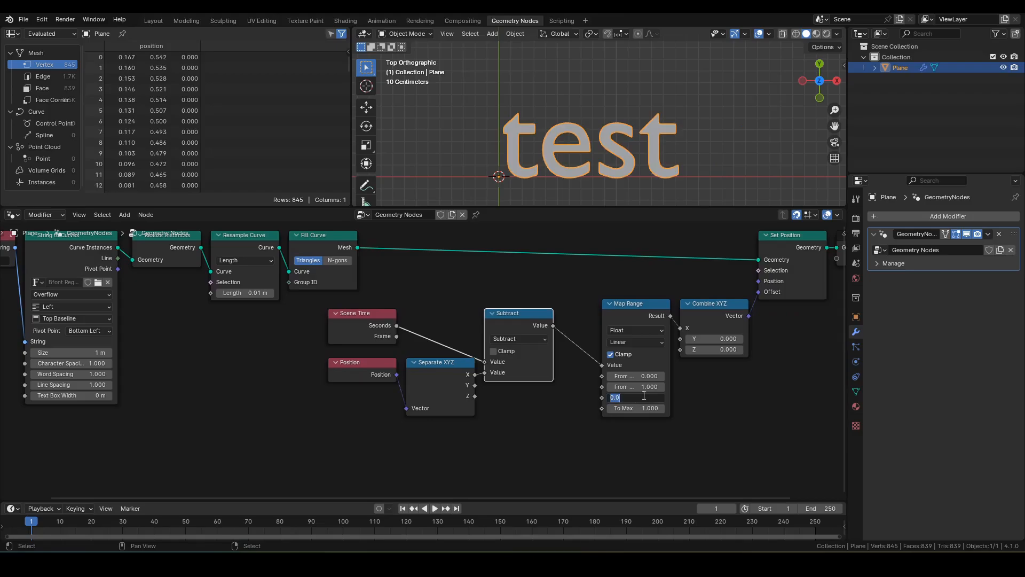
key("Tab")
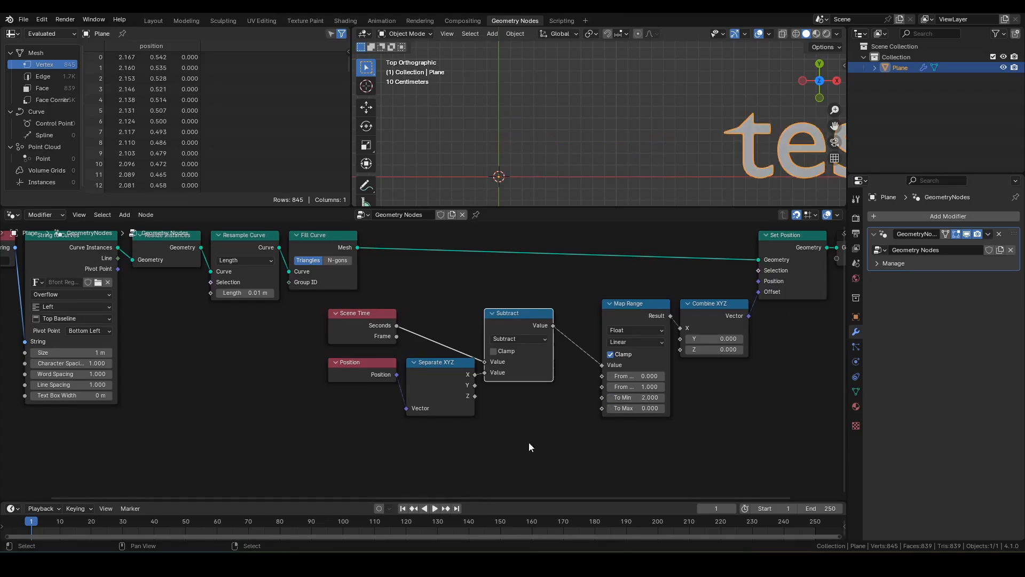
left_click_drag(530, 446, 320, 290)
left_click(515, 313)
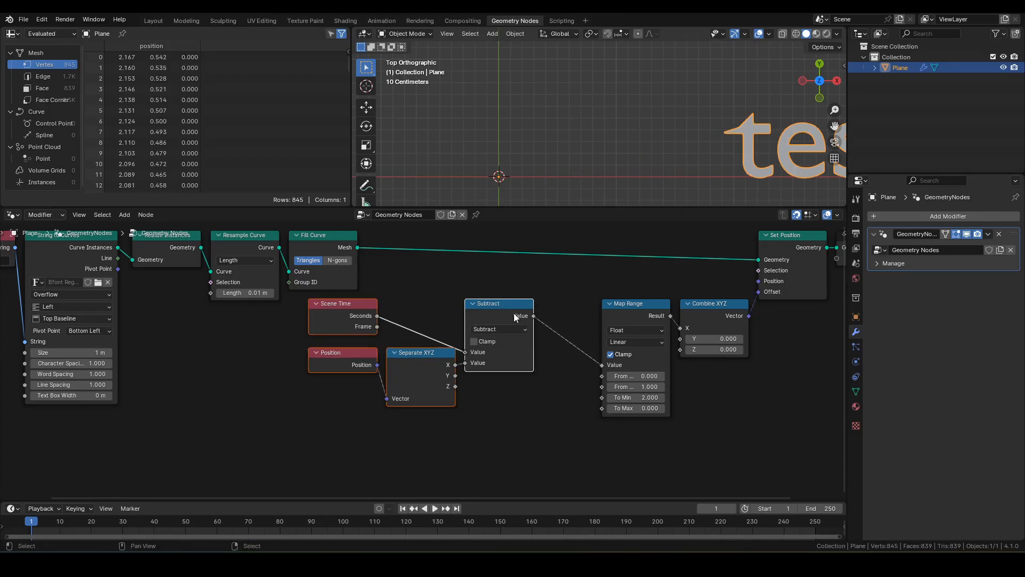
Play the animation and set the timeline's end frame to 70.
key("space")
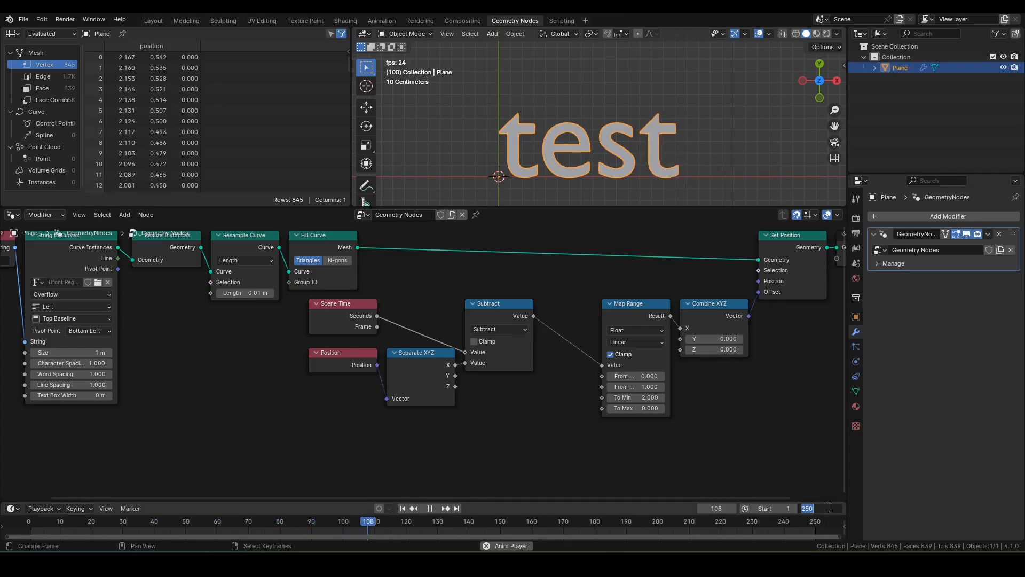
type("0")
key("Return")
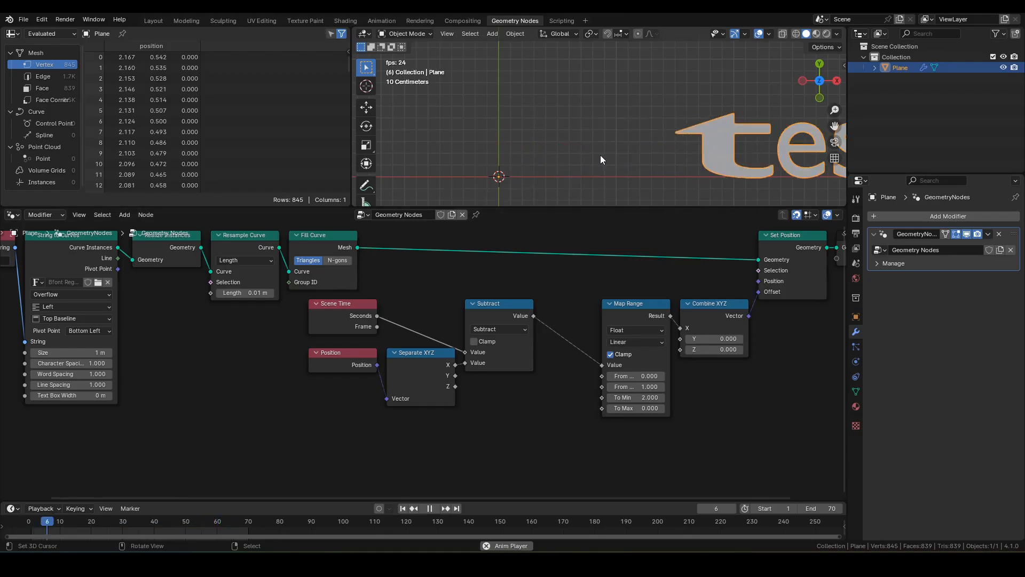
Move the Scene Time, Position, Separate XYZ and Subtract nodes horizontally away from Map Range, leaving room for a wide node.
left_click_drag(519, 425, 326, 315)
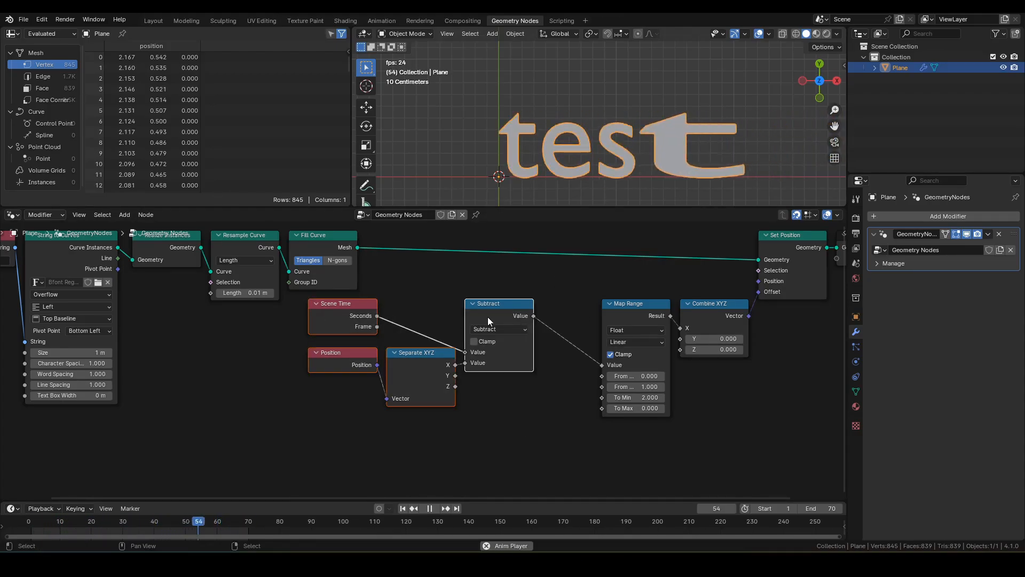
key("g")
key("x")
left_click(406, 316)
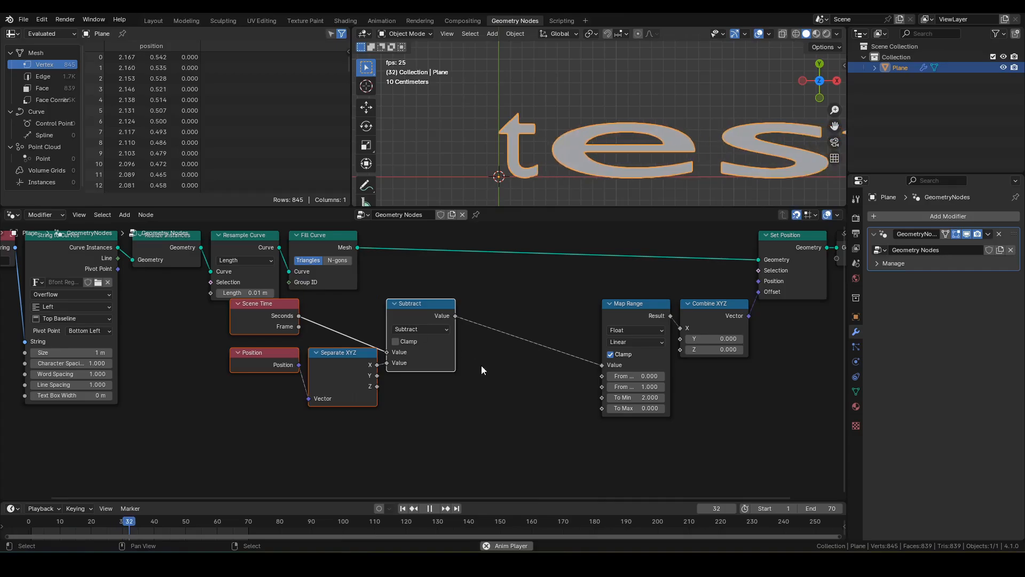
Insert a Float Curve between Subtract and Map Range and shape it into an S-curve with its upper point at about 0.604, 0.768.
left_click(483, 369)
key("F3")
type("fc")
key("Down")
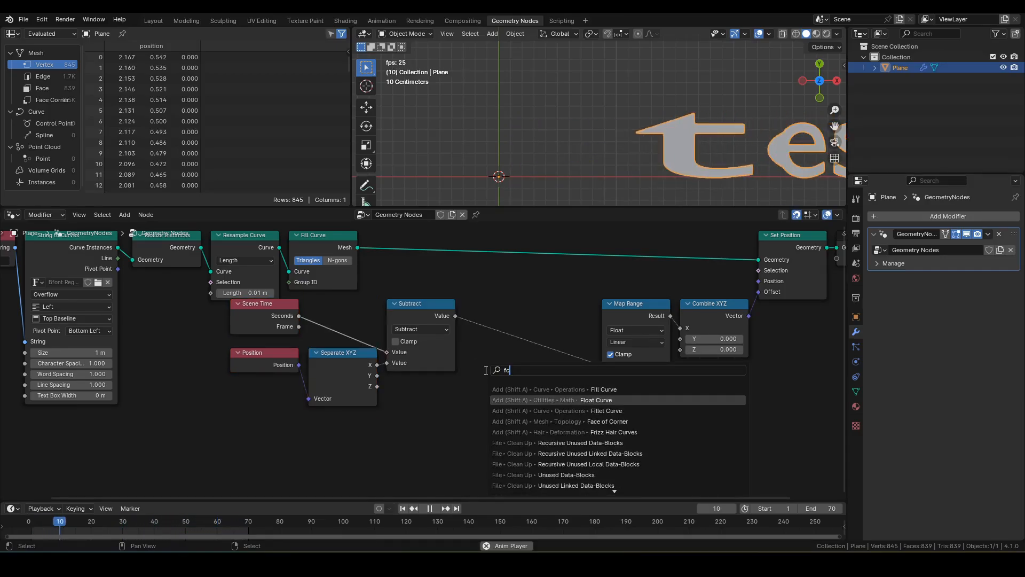
key("Return")
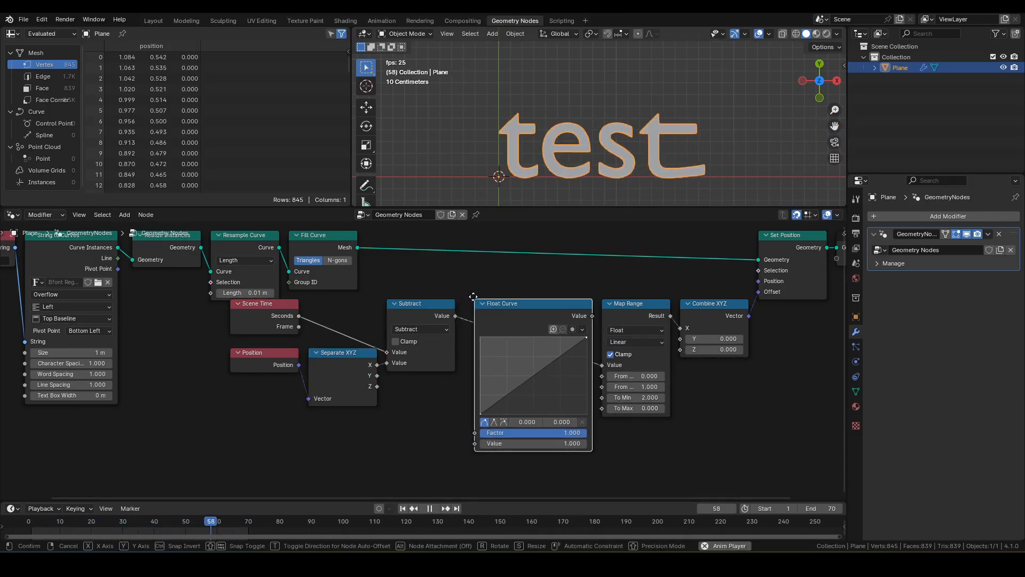
left_click(473, 296)
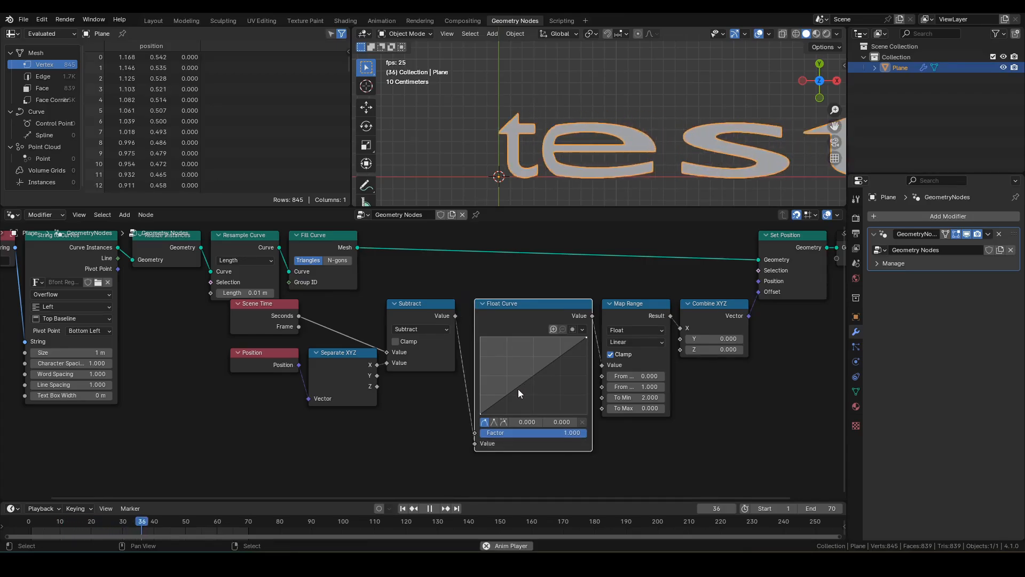
left_click_drag(515, 388, 544, 354)
left_click(679, 422)
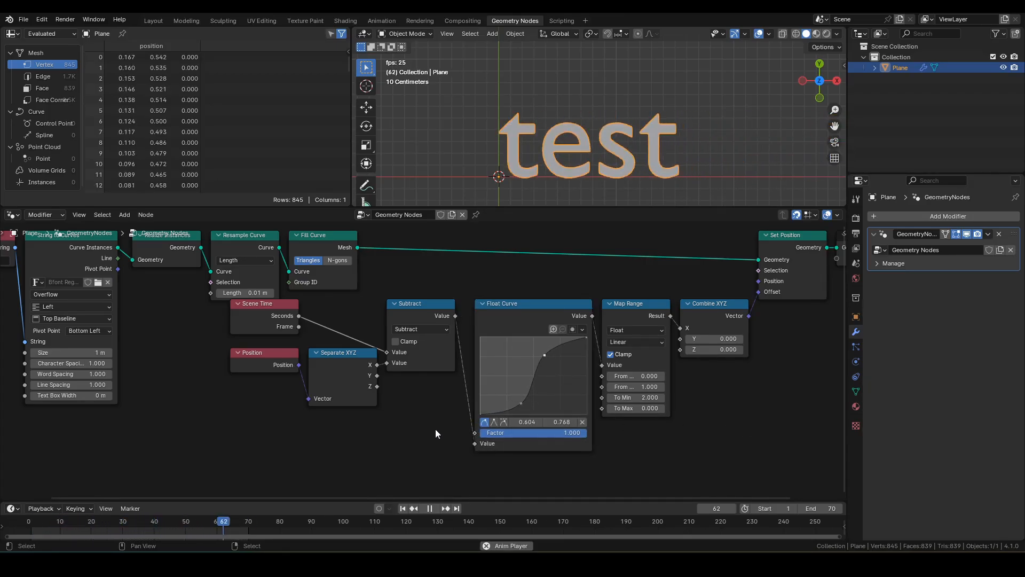
Lower the Position and Separate XYZ nodes to open space beneath Scene Time, and shift the whole offset node group slightly down.
left_click_drag(368, 444, 244, 351)
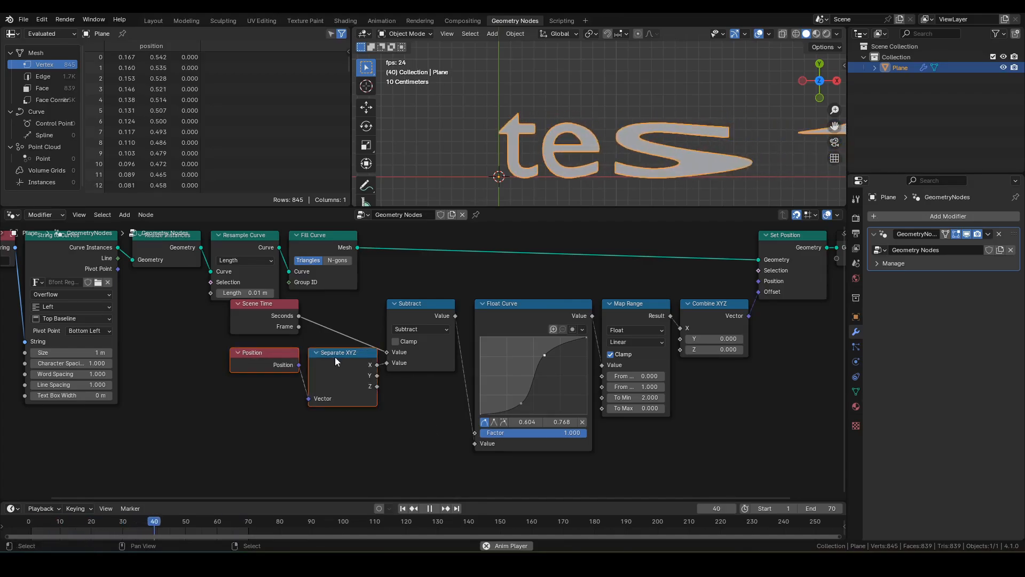
left_click_drag(334, 357, 332, 385)
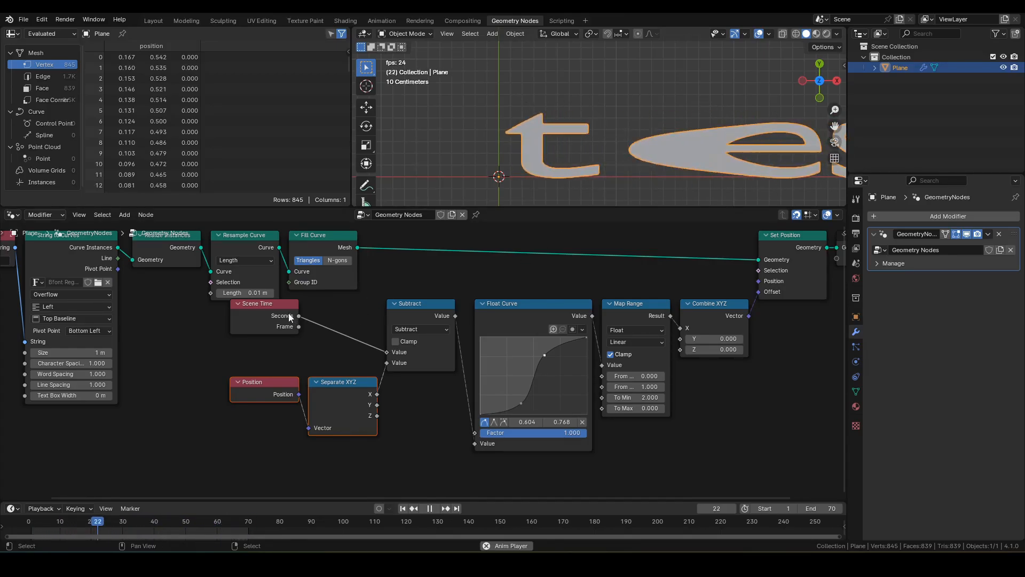
left_click_drag(729, 469, 267, 312)
left_click_drag(420, 313, 420, 321)
left_click(394, 302)
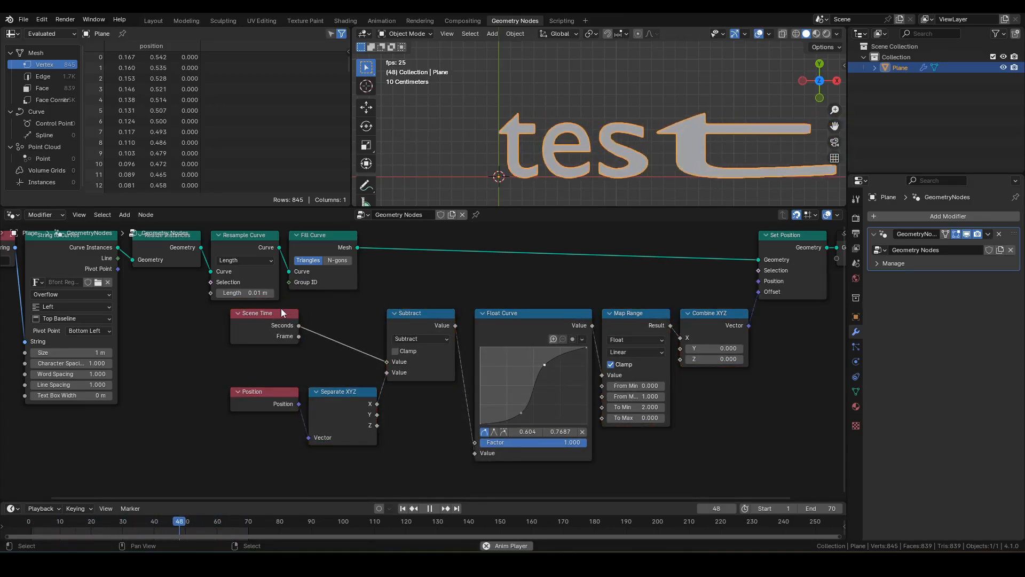
Insert a duplicate of the Subtract node between Scene Time and Subtract, set it to Multiply by 2, and align Scene Time beside it.
left_click_drag(277, 323, 266, 324)
left_click(408, 320)
key("shift+d")
left_click(330, 321)
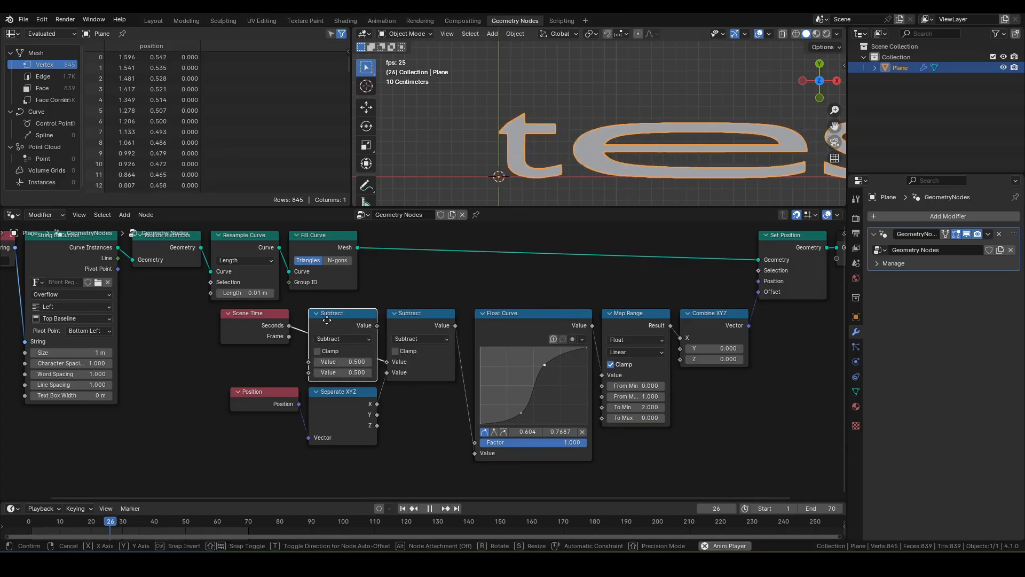
left_click(352, 337)
left_click(328, 386)
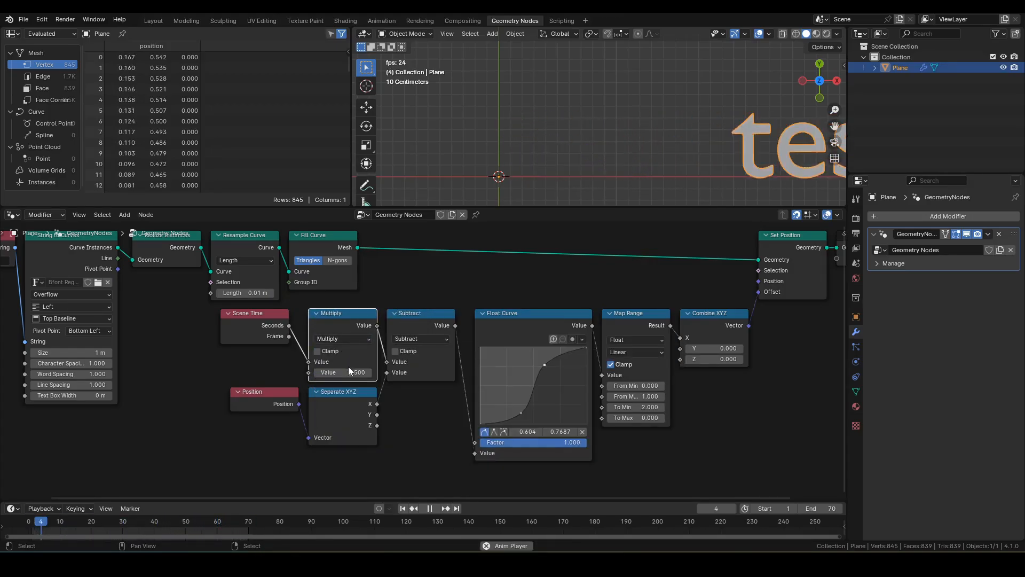
left_click(349, 372)
type("2")
key("Return")
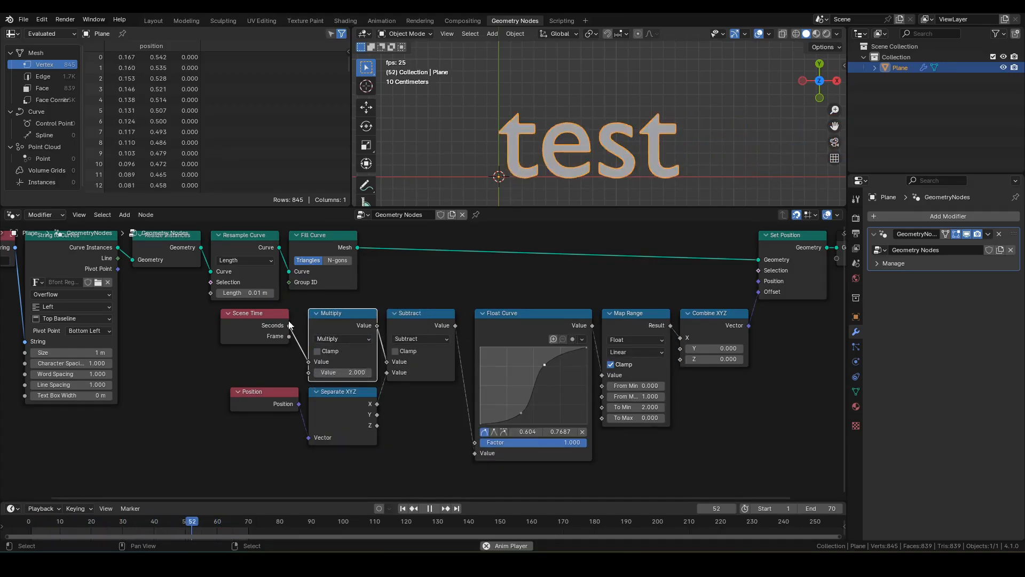
left_click_drag(290, 324, 300, 324)
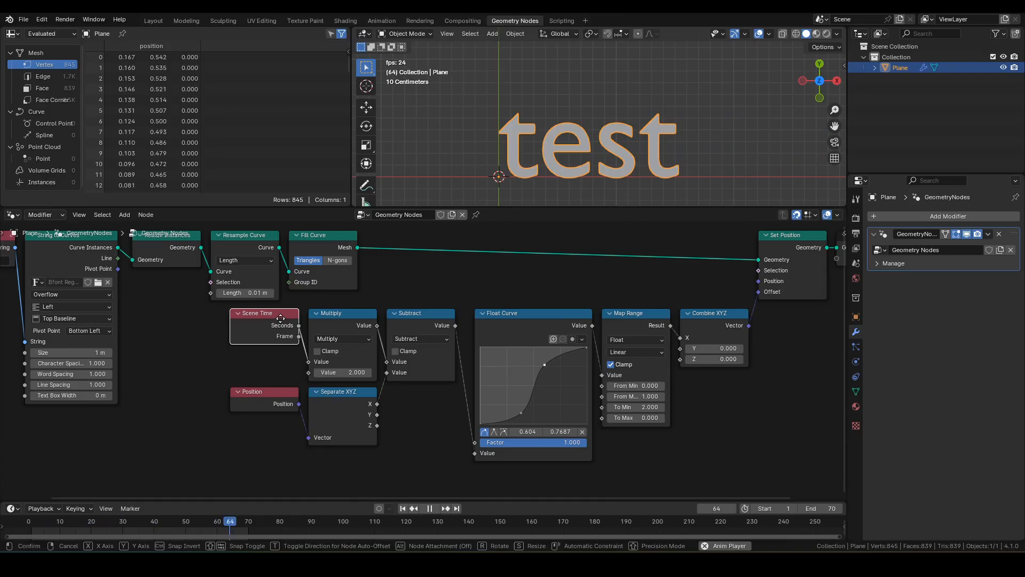
Set the timeline's end frame to 50.
left_click(825, 510)
type("50")
key("Return")
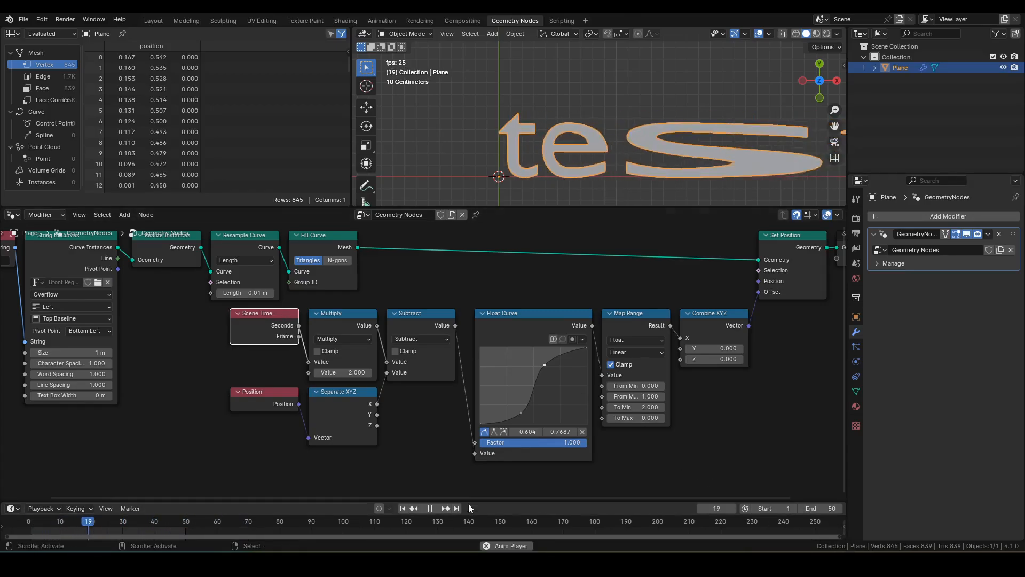
Move the time and position nodes closer to the Float Curve, and the String-to-Fill Curve chain horizontally away from them.
left_click_drag(447, 469, 249, 320)
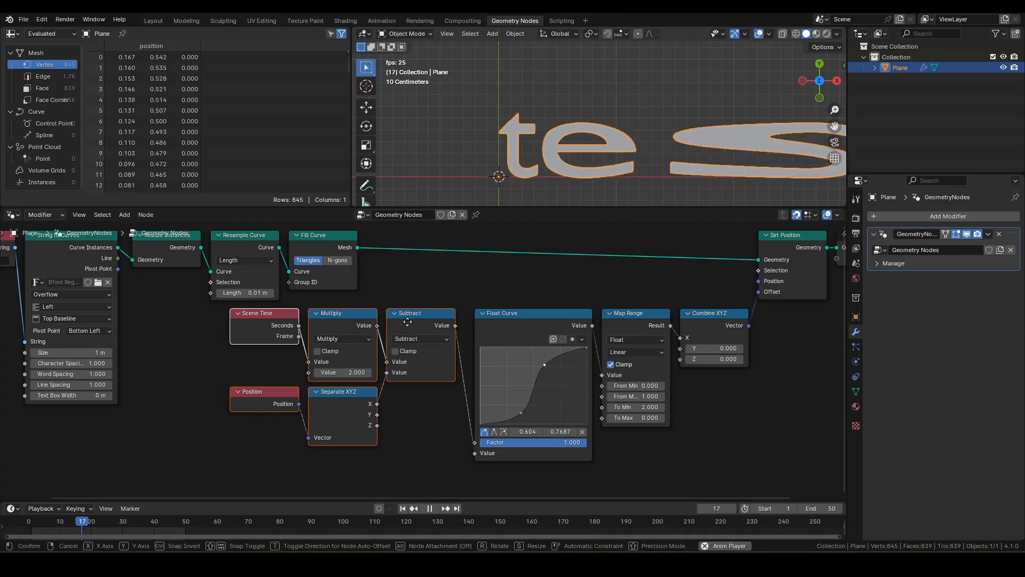
left_click_drag(404, 321, 414, 320)
left_click(414, 321)
middle_click_drag(405, 271, 555, 289)
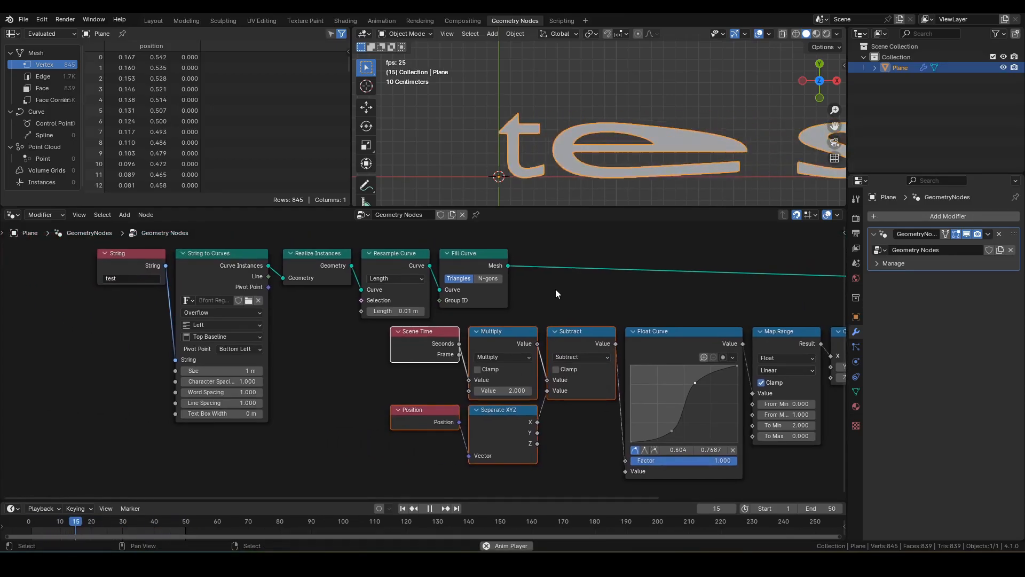
left_click_drag(544, 309, 97, 238)
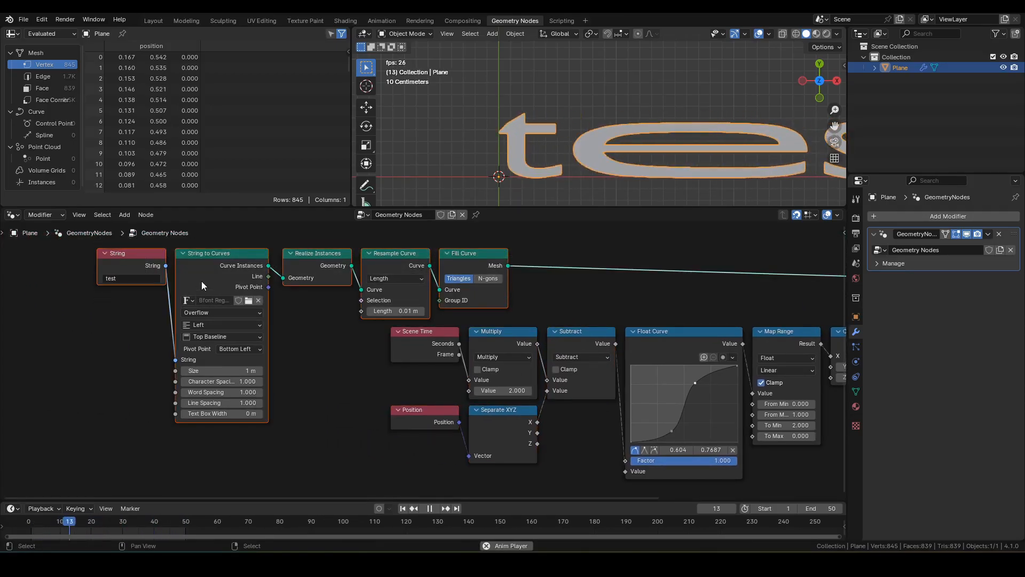
key("g")
key("x")
left_click(41, 273)
Set the String to Curves node's horizontal alignment to Center.
middle_click_drag(110, 352, 290, 351)
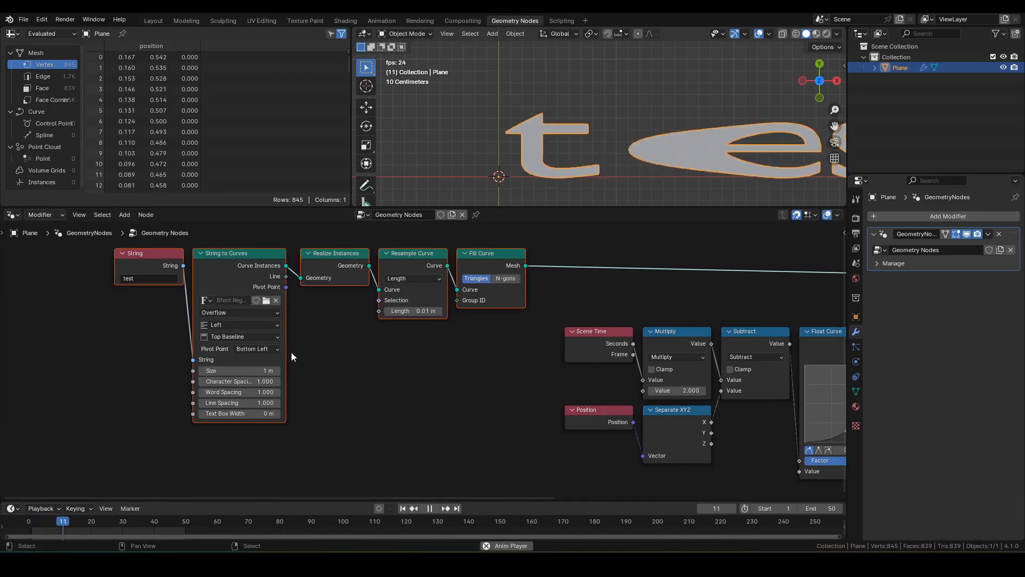
scroll(256, 348, "up", 3)
middle_click_drag(187, 318, 251, 340)
left_click(252, 338)
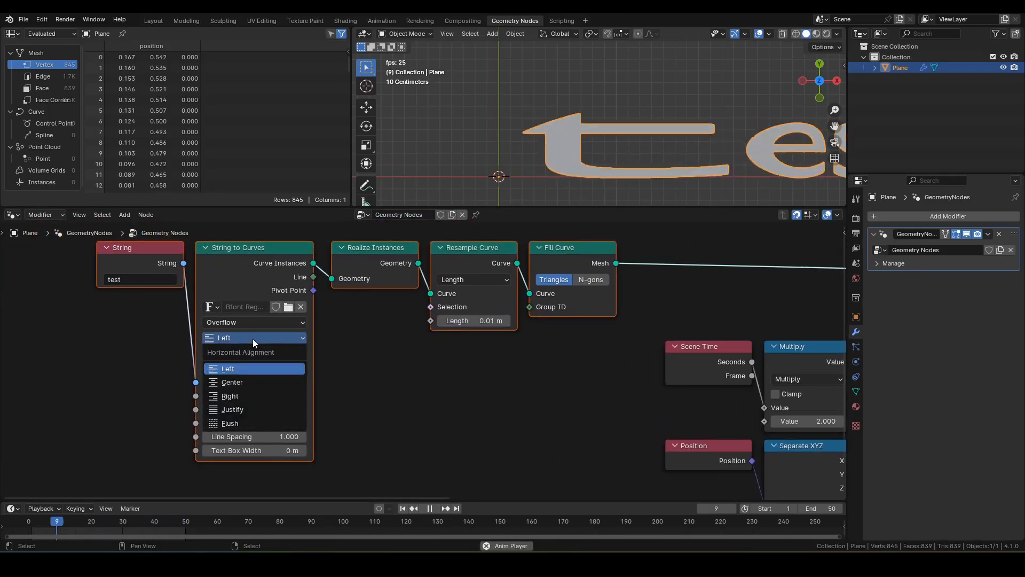
left_click(243, 379)
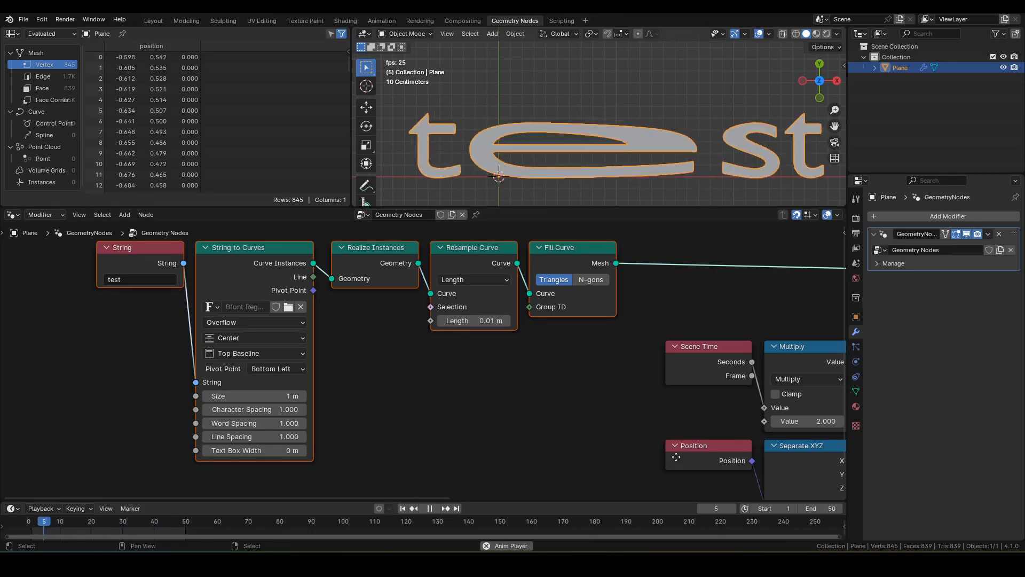
Move the String-to-Fill Curve node chain horizontally to widen the gap before the Scene Time and Position nodes.
middle_click_drag(678, 454, 472, 373)
scroll(485, 377, "down", 2)
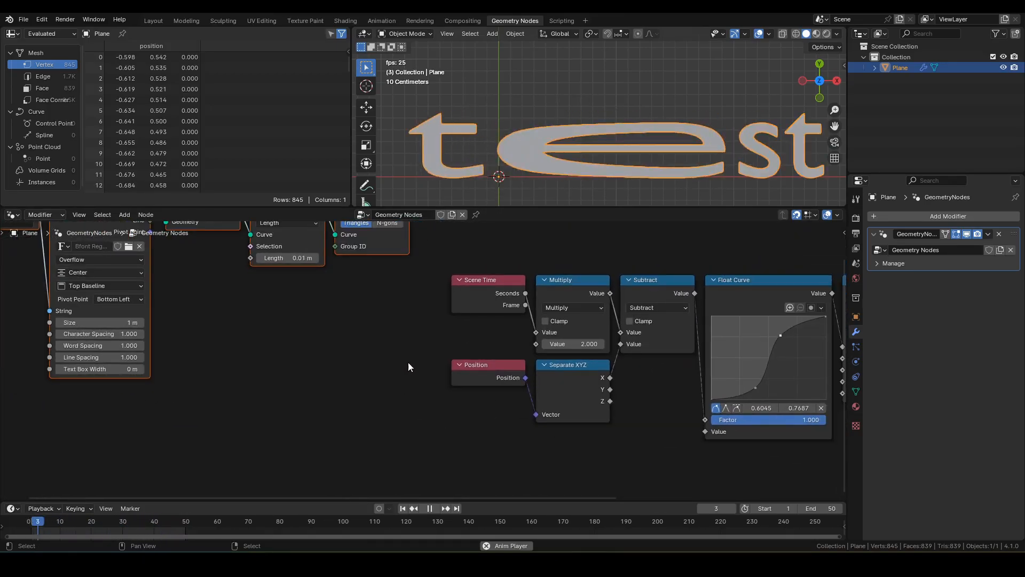
left_click_drag(409, 361, 523, 418)
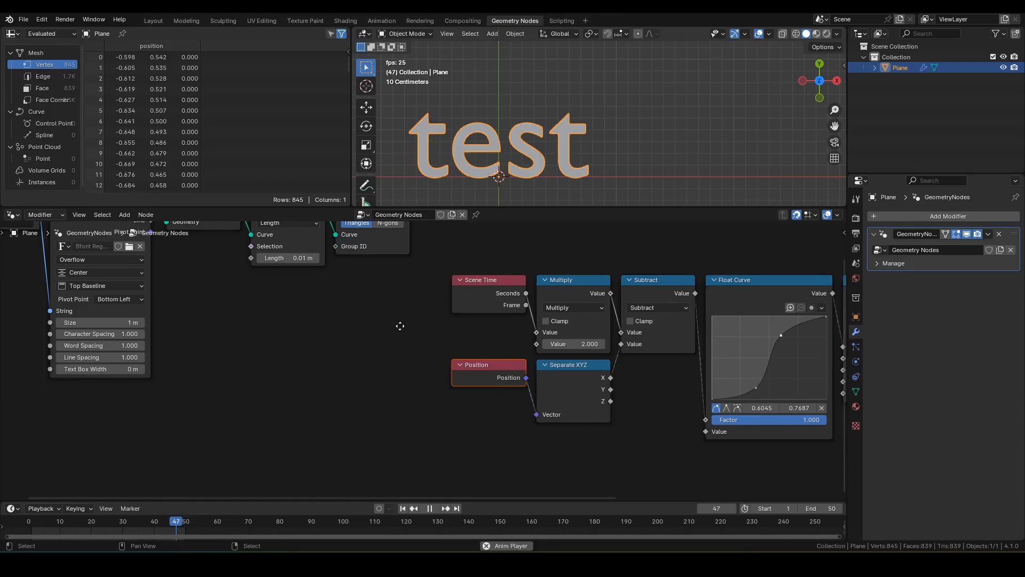
middle_click_drag(400, 323, 467, 380)
left_click_drag(461, 392, 92, 260)
key("g")
key("x")
left_click(273, 350)
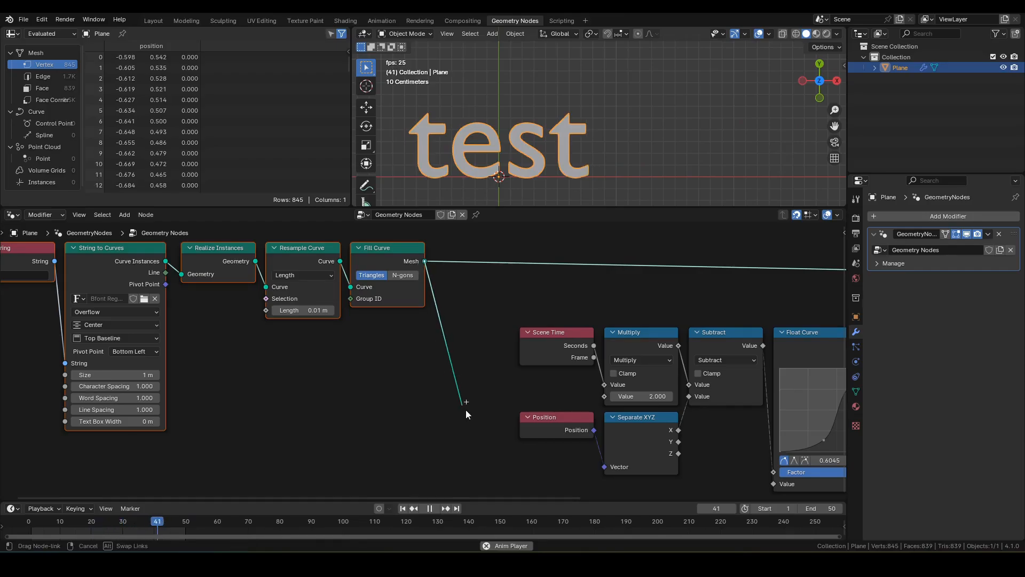
Add a Bounding Box node fed by the Fill Curve mesh and align the Position node directly above it.
left_click_drag(466, 411, 486, 441)
type("bb")
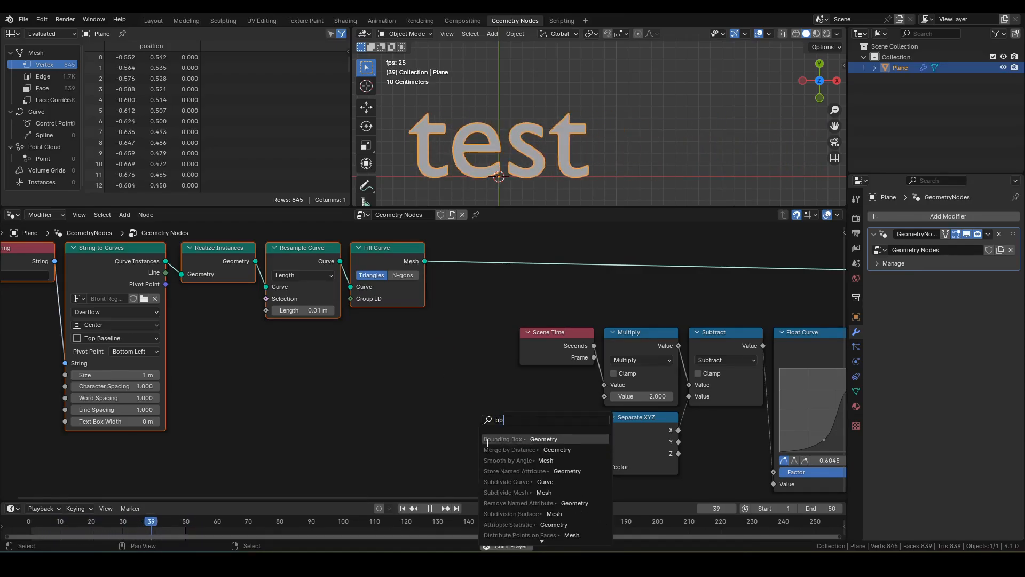
left_click(487, 442)
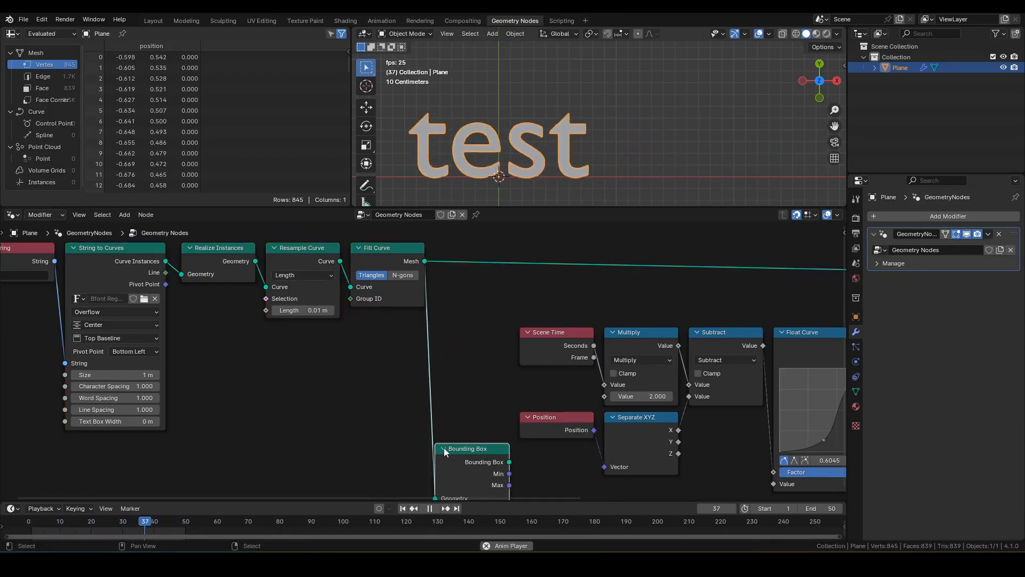
left_click_drag(541, 425, 470, 416)
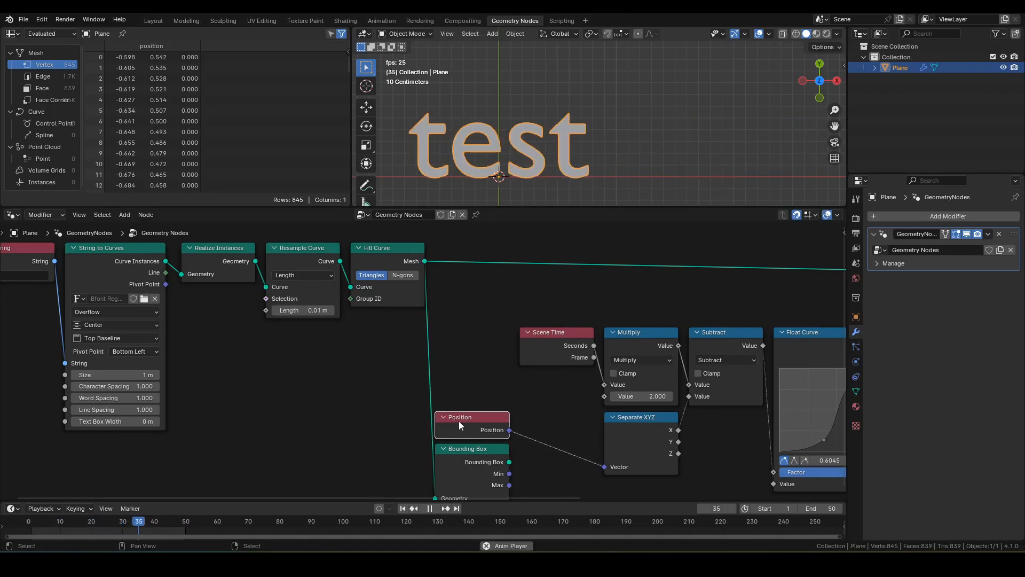
middle_click_drag(470, 416, 480, 358)
Cut the link from Position to Separate XYZ and add a Vector Math node set to Subtract, fed by Position.
right_click_drag(579, 359, 566, 409, "ctrl")
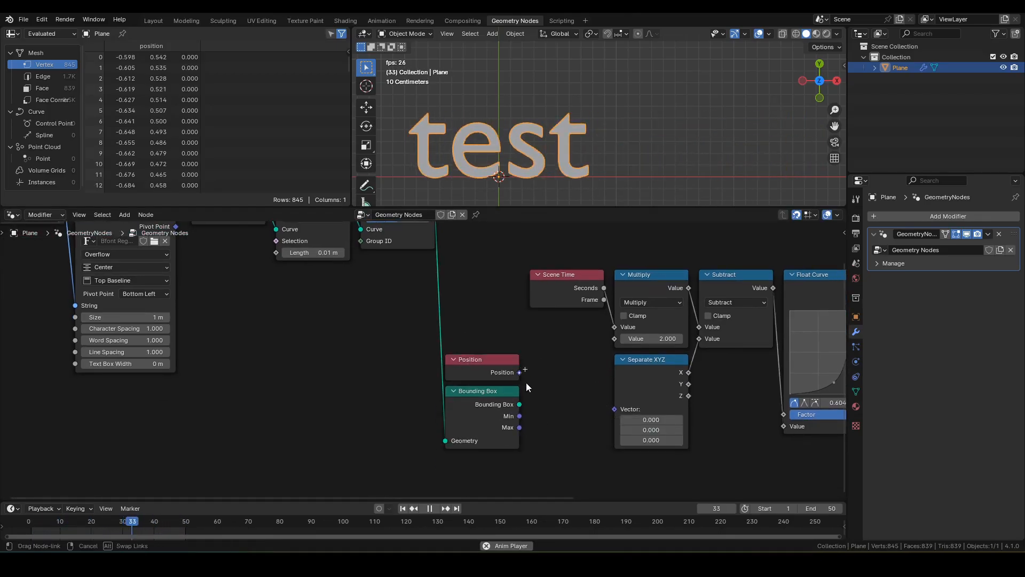
left_click_drag(527, 383, 543, 418)
type("vm")
left_click(563, 437)
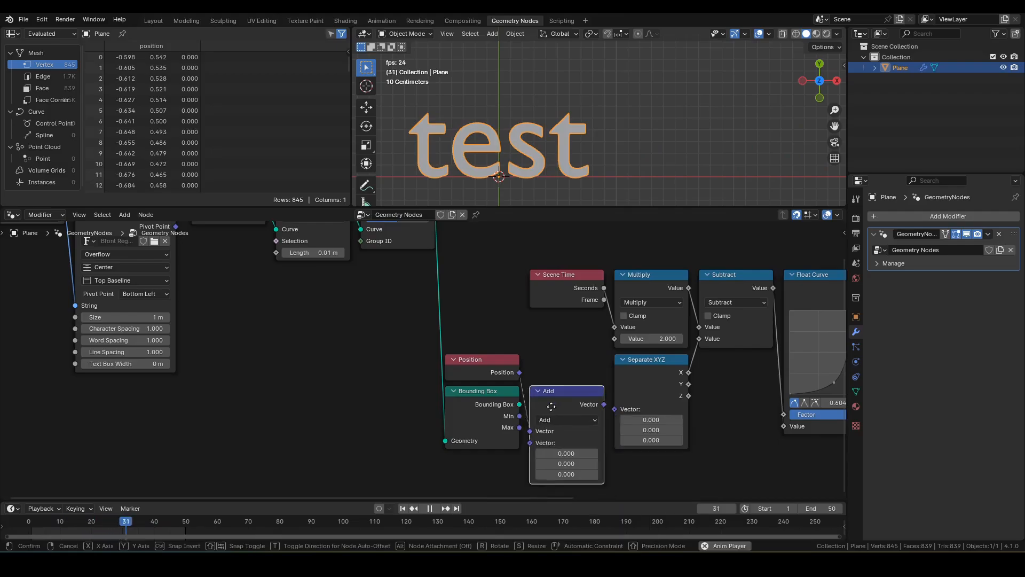
left_click(551, 374)
left_click(559, 388)
left_click(559, 378)
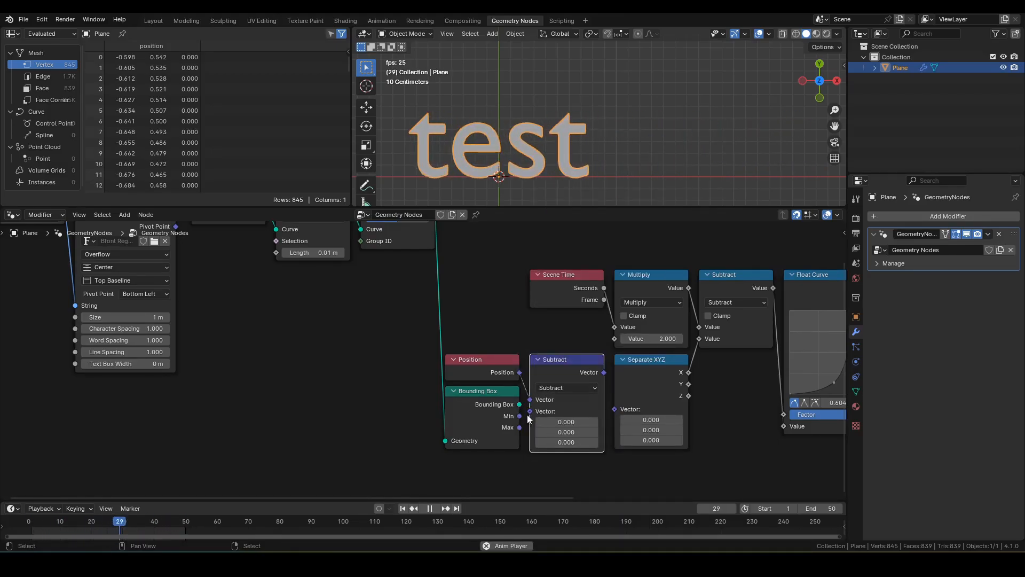
Connect the Bounding Box Min output to the Subtract node's second vector and the Subtract result to Separate XYZ.
left_click_drag(520, 416, 530, 411)
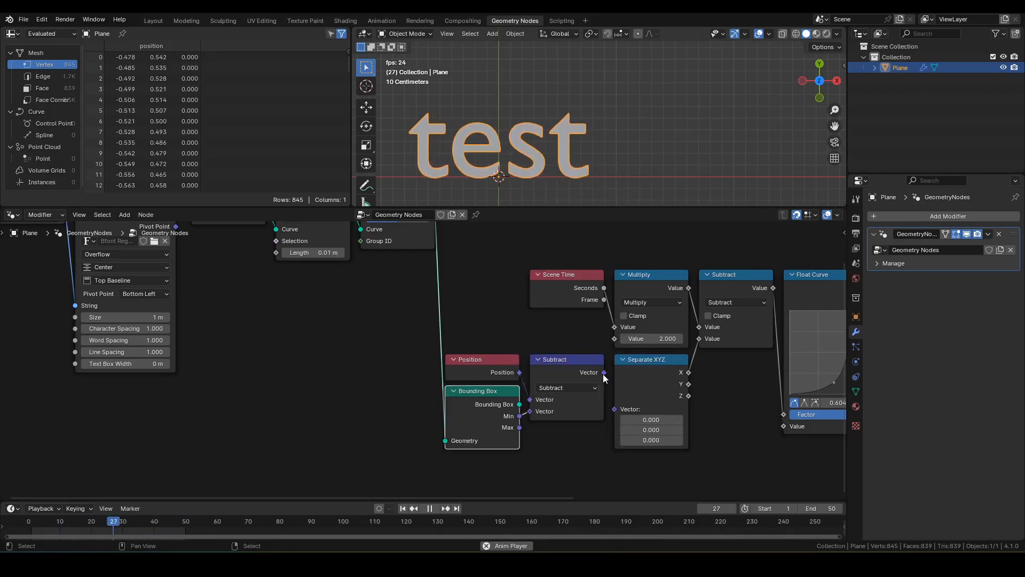
left_click_drag(603, 373, 620, 415)
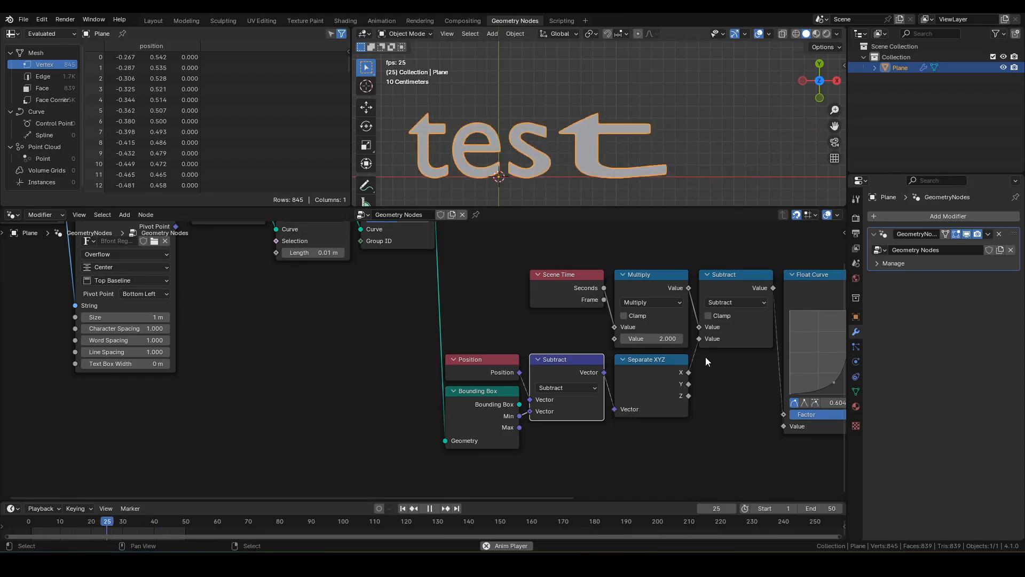
mouse_move(562, 135)
middle_mouse_down("shift")
mouse_move(573, 134)
mouse_move(560, 135)
middle_mouse_up("shift")
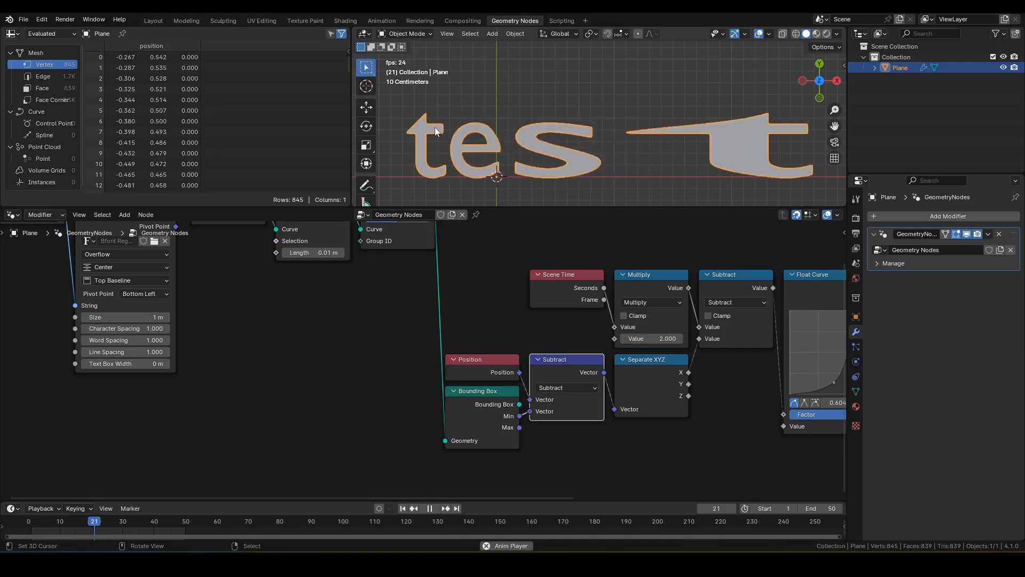
Try Right as the String to Curves node's horizontal alignment and return it to Center.
middle_click_drag(430, 326, 478, 397)
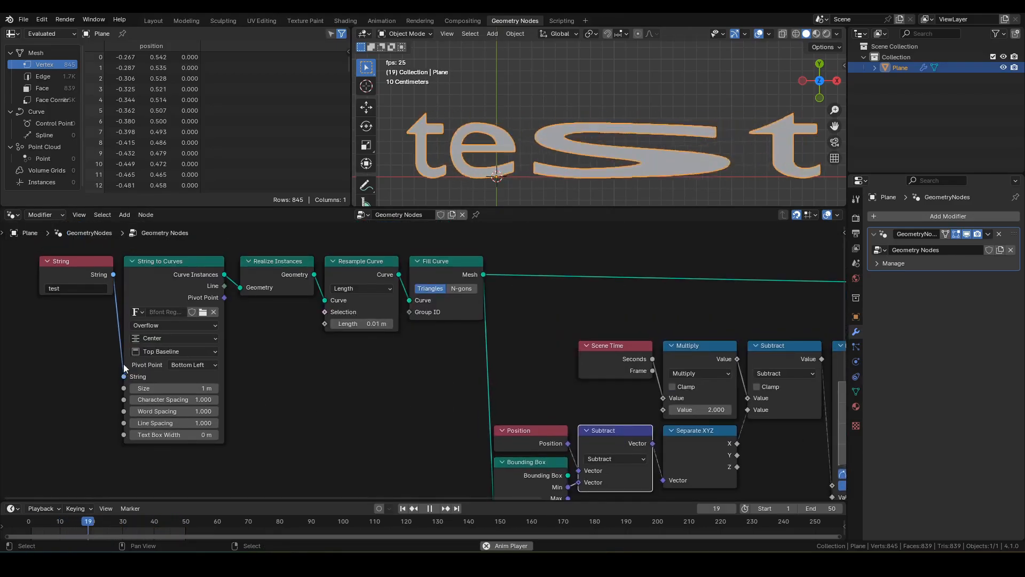
left_click(177, 337)
left_click(159, 386)
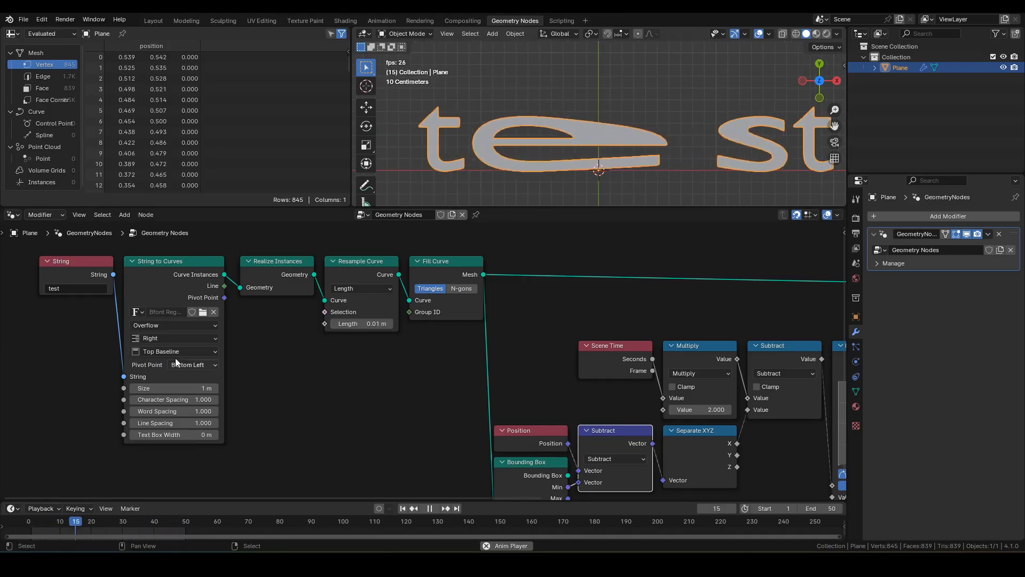
left_click(178, 337)
left_click(170, 378)
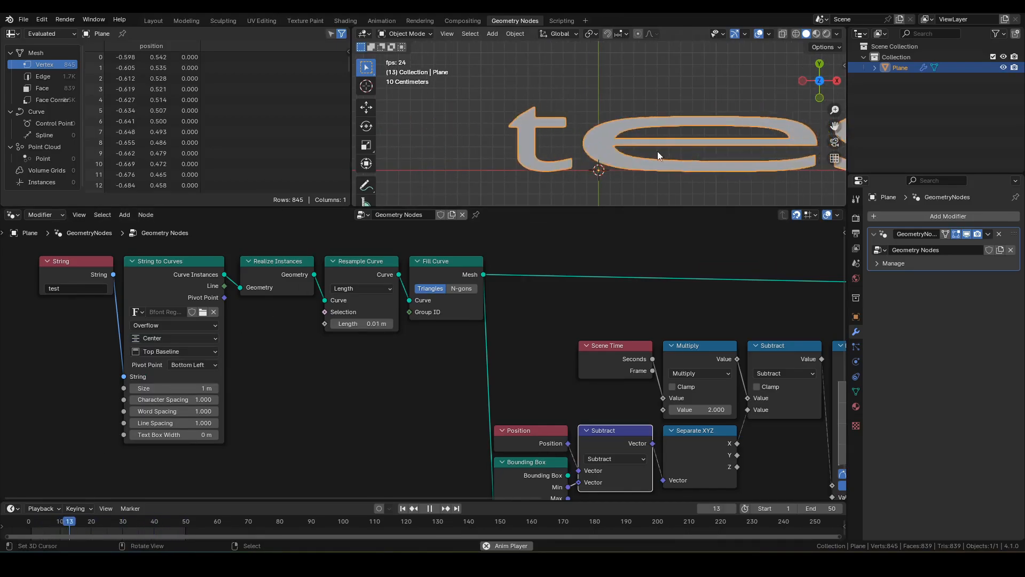
Move the whole offset chain, from Position and Scene Time to Combine XYZ, vertically closer to the main geometry link.
middle_click_drag(753, 355, 559, 322)
scroll(656, 323, "down", 1)
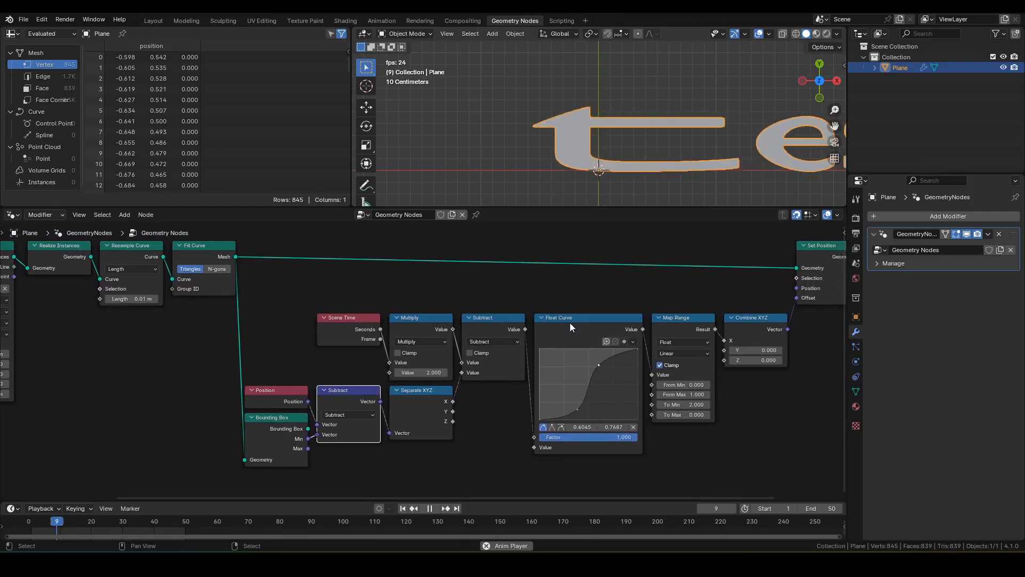
left_click_drag(278, 297, 739, 476)
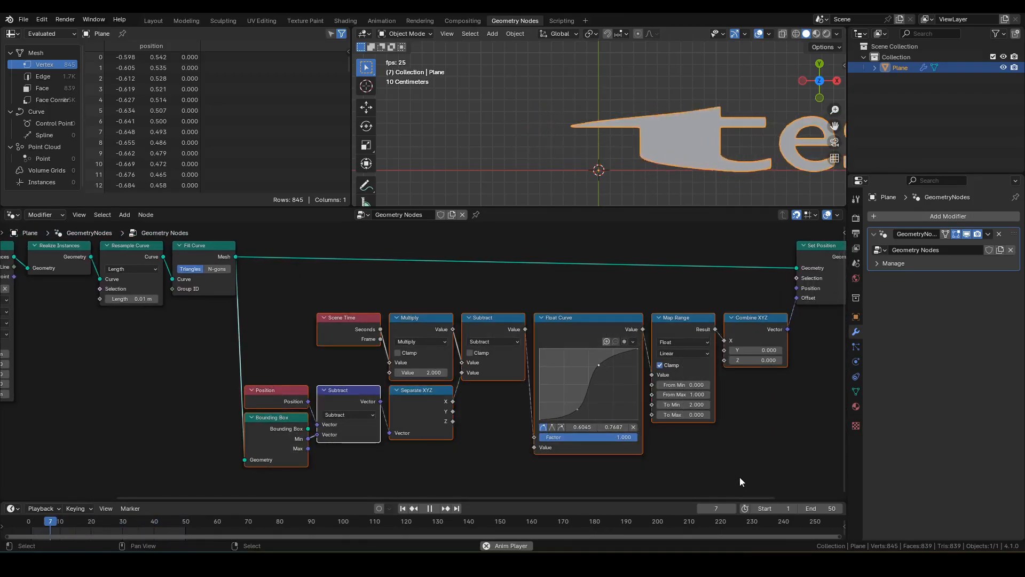
key("g")
key("y")
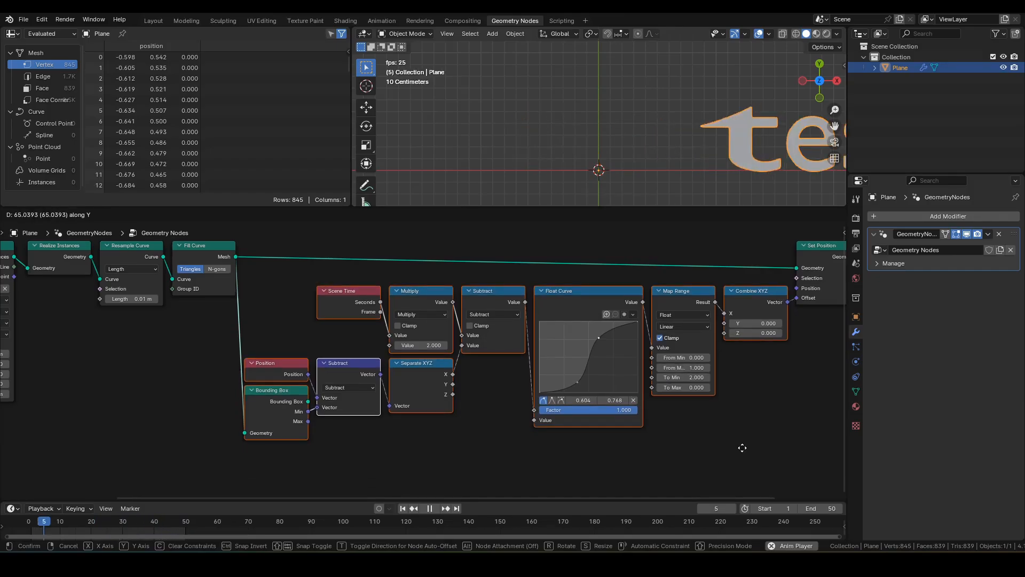
left_click(744, 419)
middle_click_drag(745, 419, 660, 385)
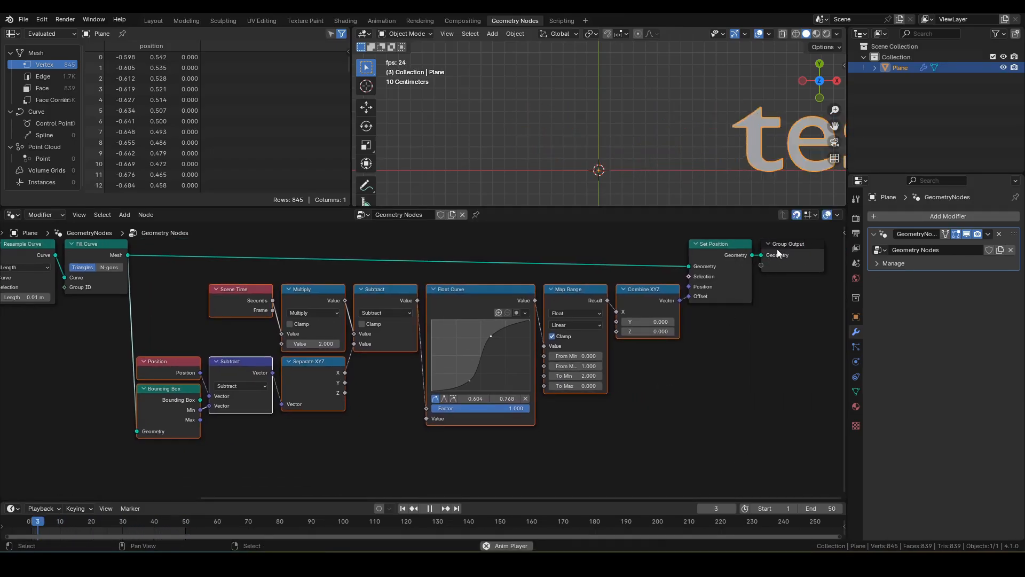
Duplicate the offset chain together with its Set Position node, keeping the incoming links, and place the copy directly below the original.
left_click_drag(146, 242, 707, 453)
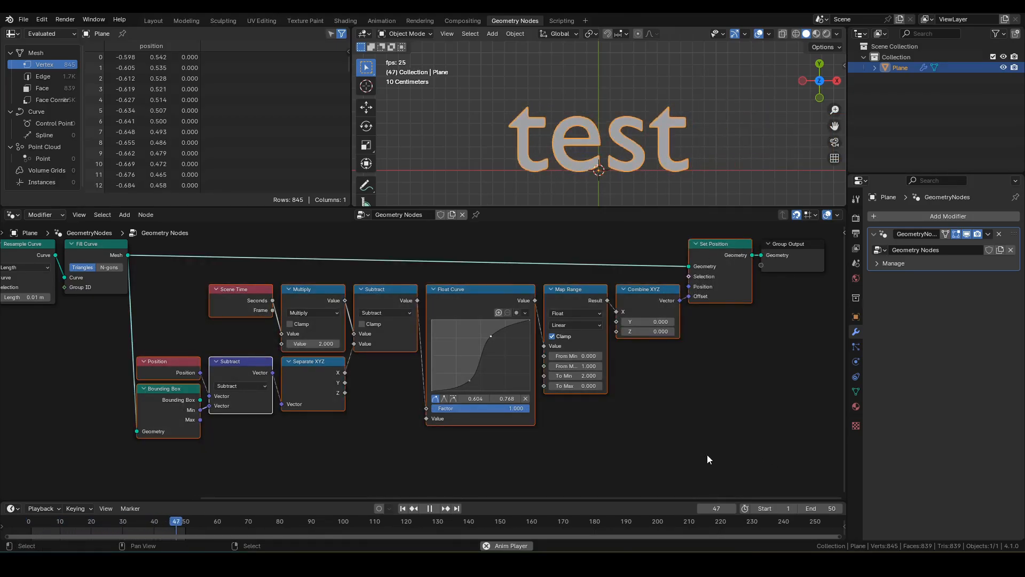
key("g")
key("y")
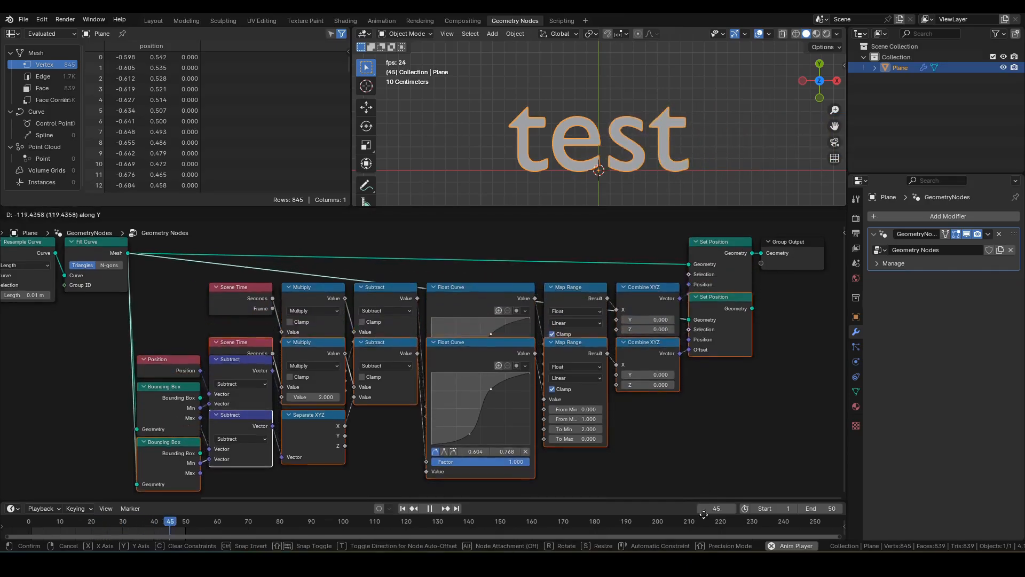
left_click(694, 438)
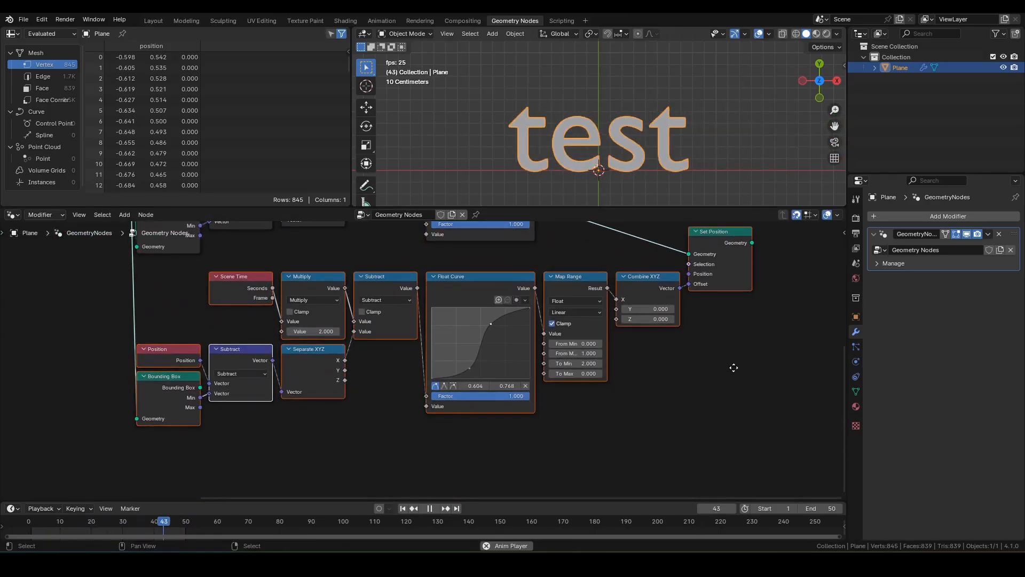
middle_click_drag(735, 368, 609, 459)
Connect the duplicated Set Position node's geometry to the Group Output and move the Group Output beside it.
middle_click_drag(683, 265, 681, 360)
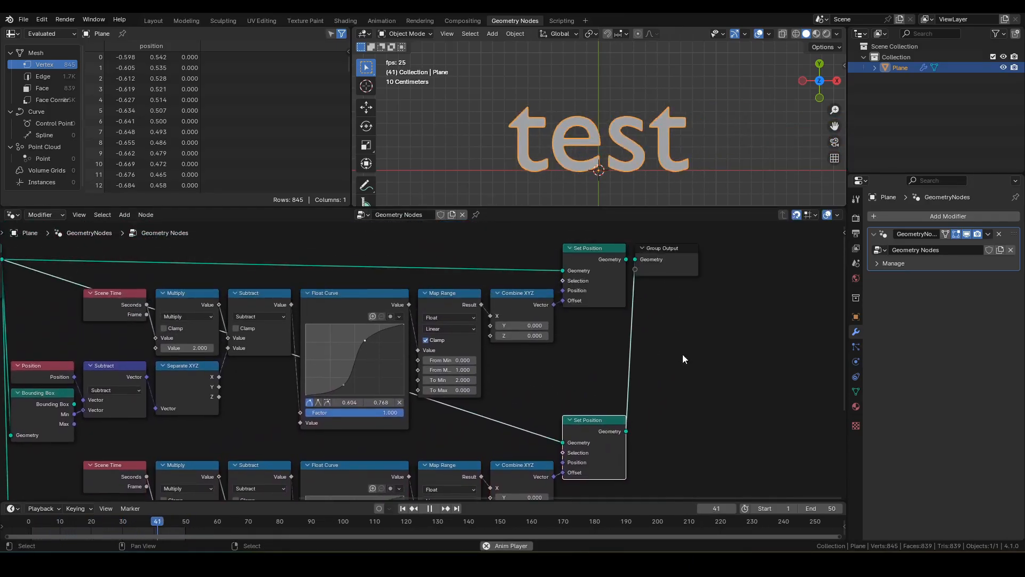
left_click_drag(662, 265, 676, 435)
middle_click_drag(675, 440, 779, 339)
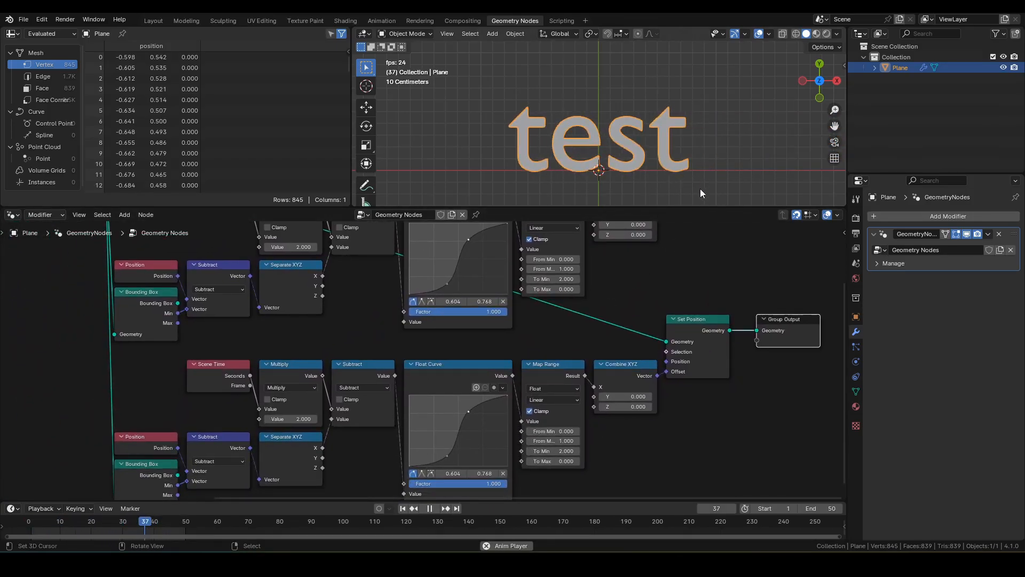
Stop playback, return to frame 1, and set the duplicated Map Range node's To Min to -2.
key("space")
key("shift+Left")
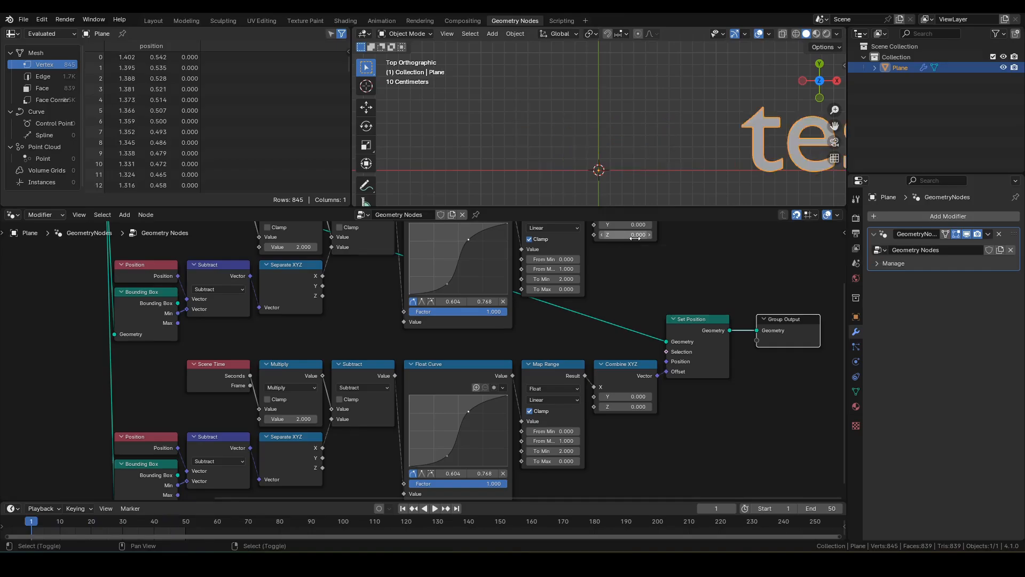
scroll(494, 108, "down", 1)
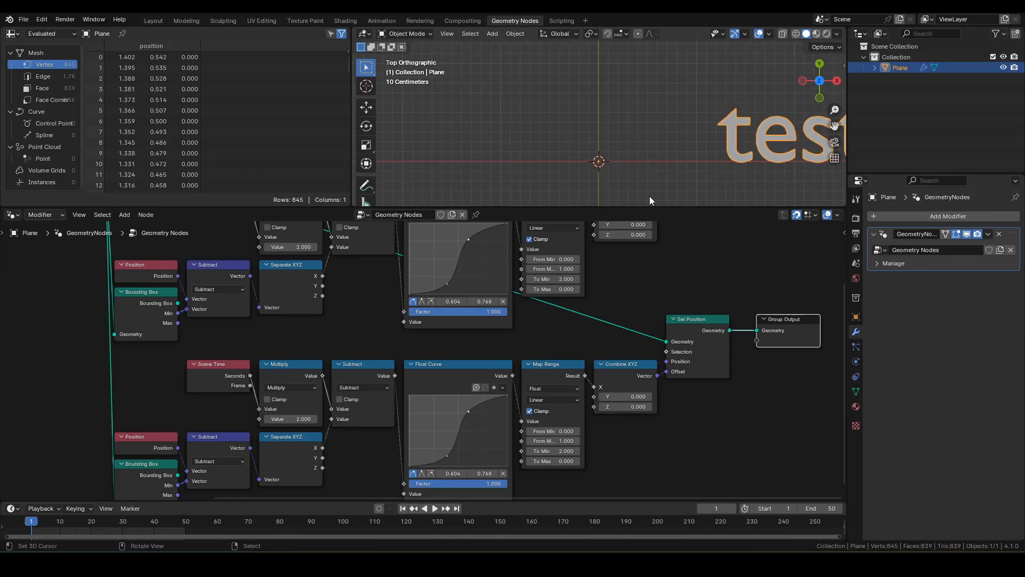
scroll(645, 363, "up", 2)
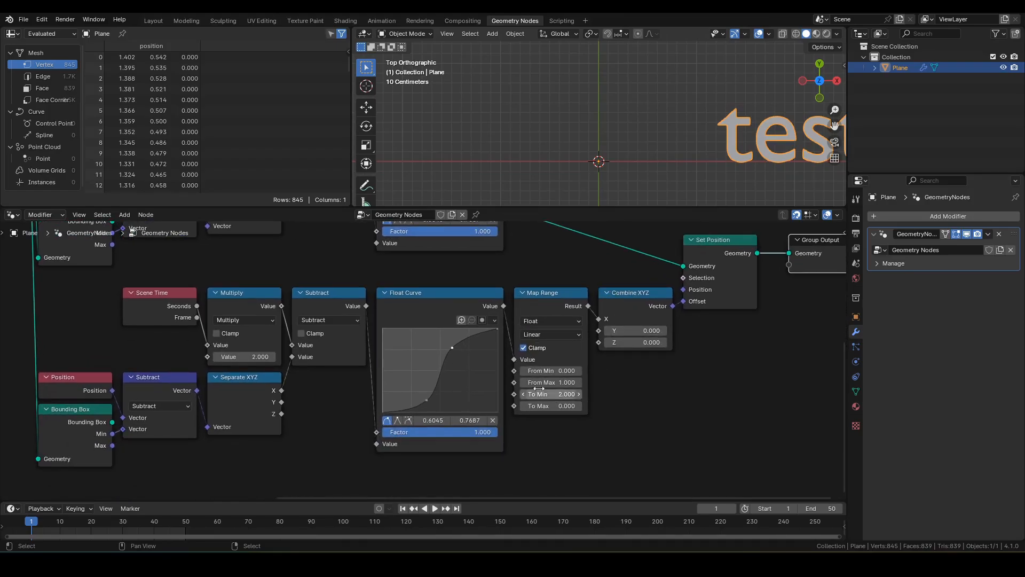
left_click(561, 357)
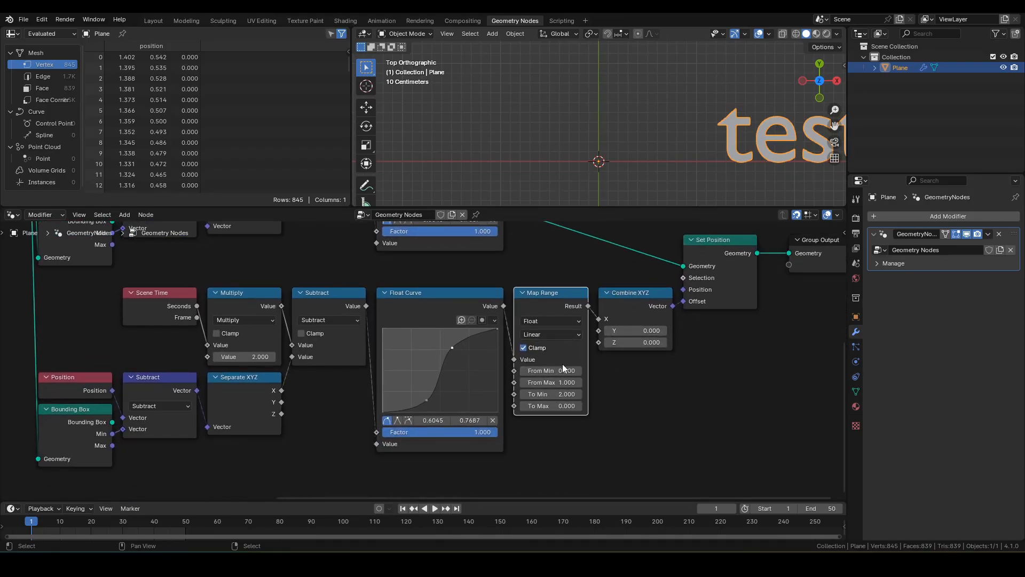
left_click(545, 394)
key("Return")
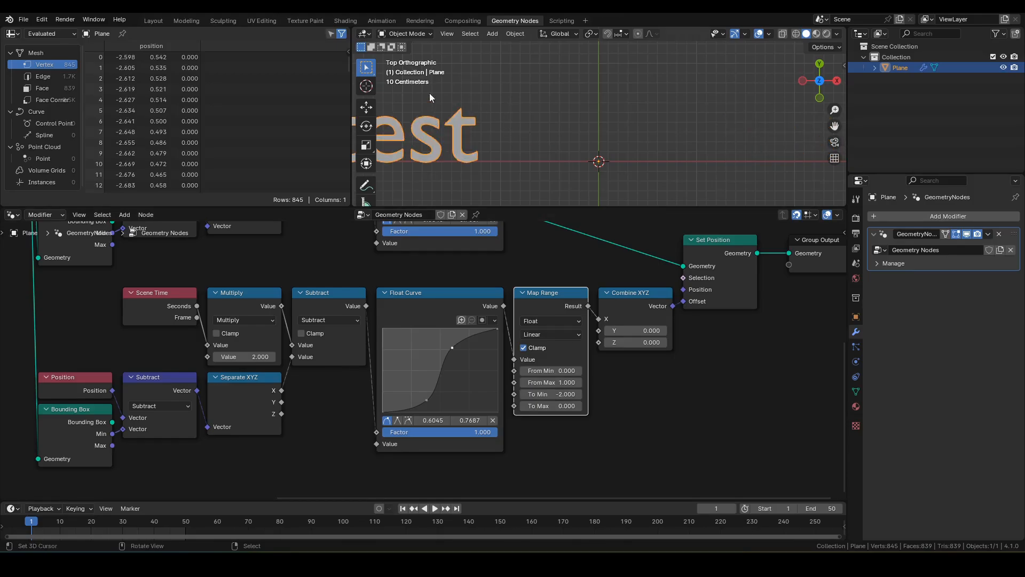
Play the animation to examine how the letters move from the opposite side, and return to frame 1.
middle_click_drag(462, 126, 524, 112, "shift")
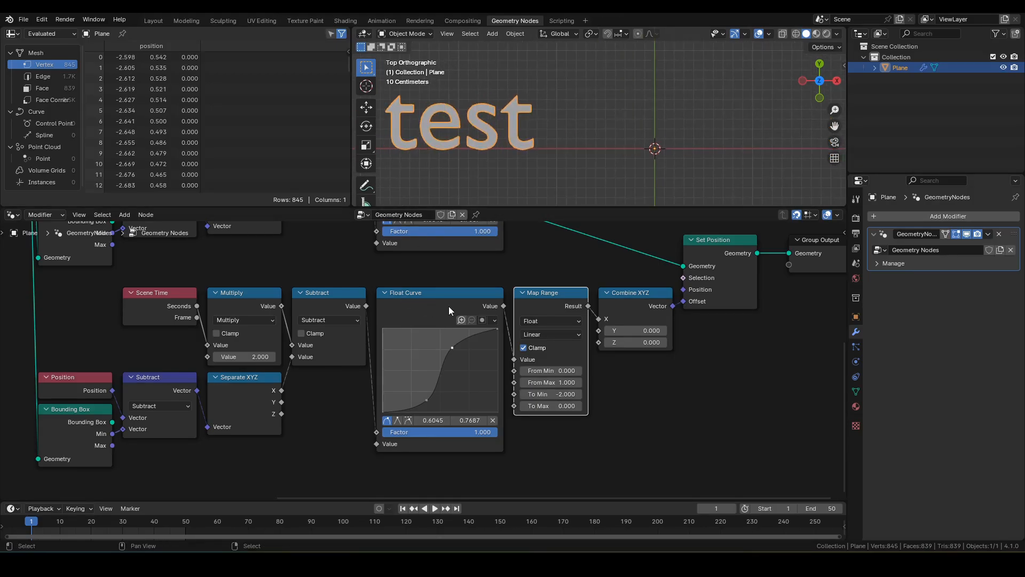
key("space")
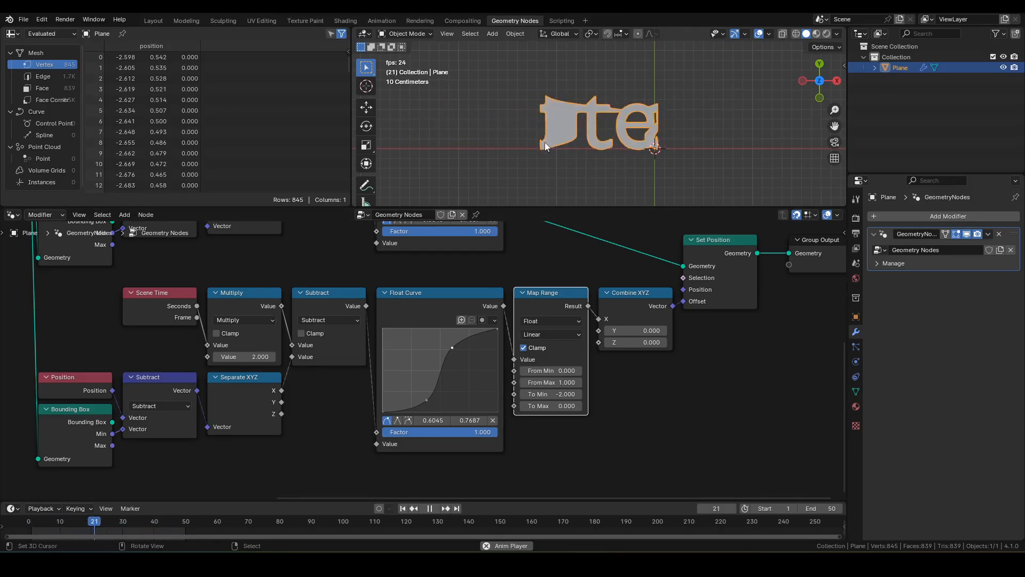
middle_click_drag(517, 143, 581, 139, "shift")
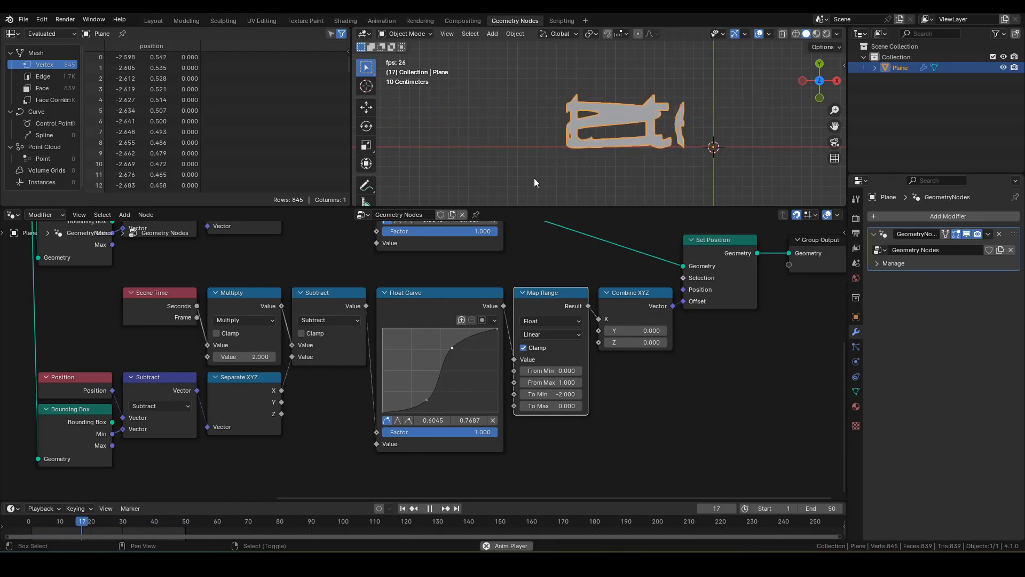
key("space")
key("shift+Left")
middle_click_drag(485, 147, 506, 150, "shift")
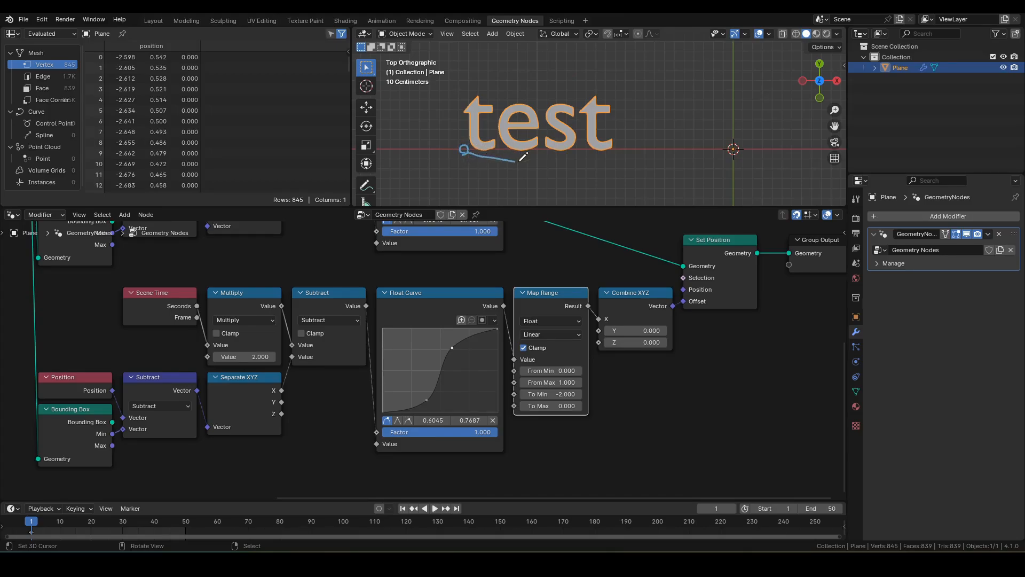
Annotate the lower ends of the text in the viewport and remove the annotation layer.
key("x")
left_click(606, 164)
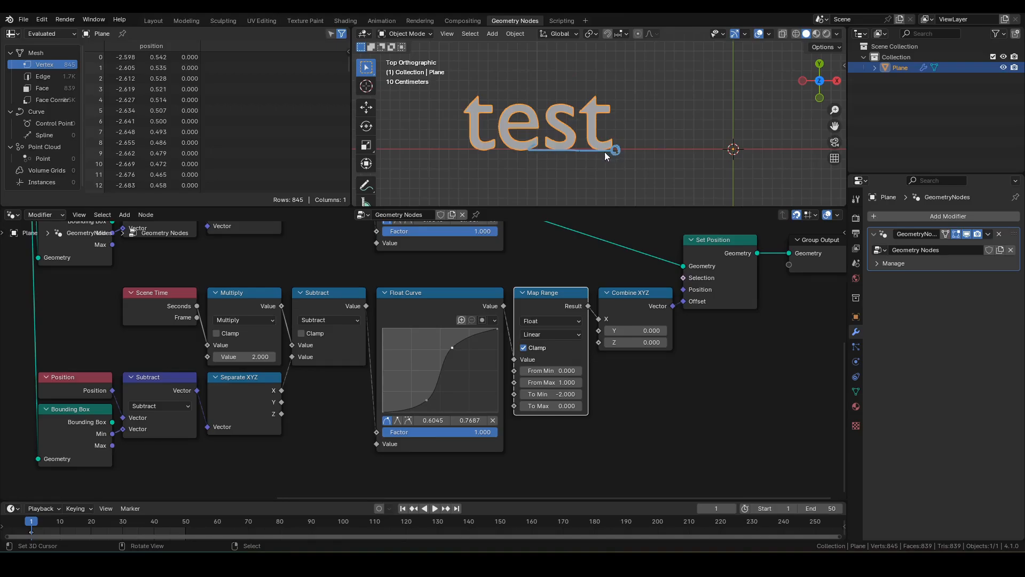
key("q")
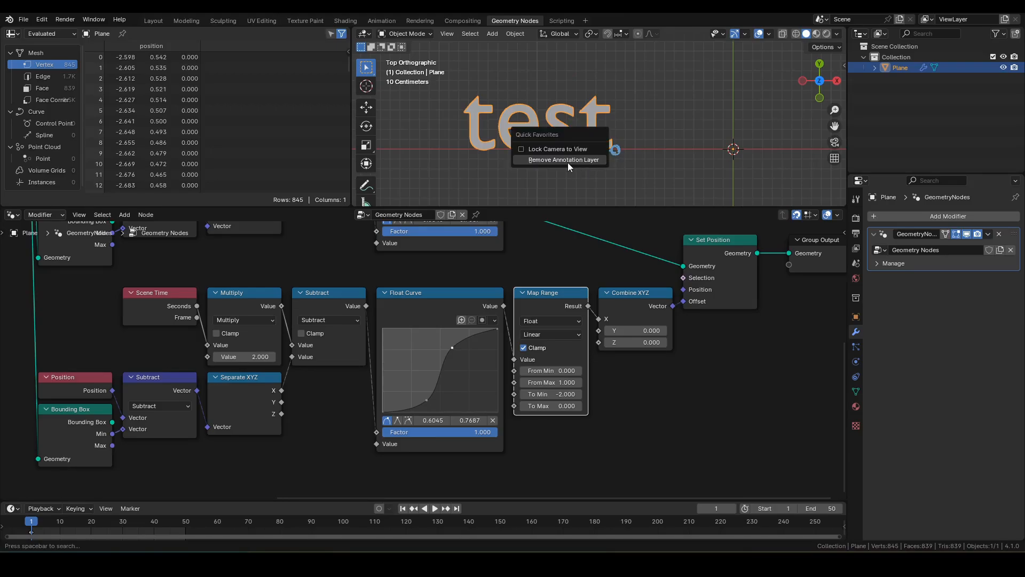
left_click(568, 160)
Replace Min with the duplicated Bounding Box's Max output in the Subtract node's second vector and play the animation.
middle_click_drag(74, 422, 258, 357)
mouse_move(258, 357)
left_mouse_down()
mouse_move(243, 367)
mouse_move(283, 382)
left_mouse_up()
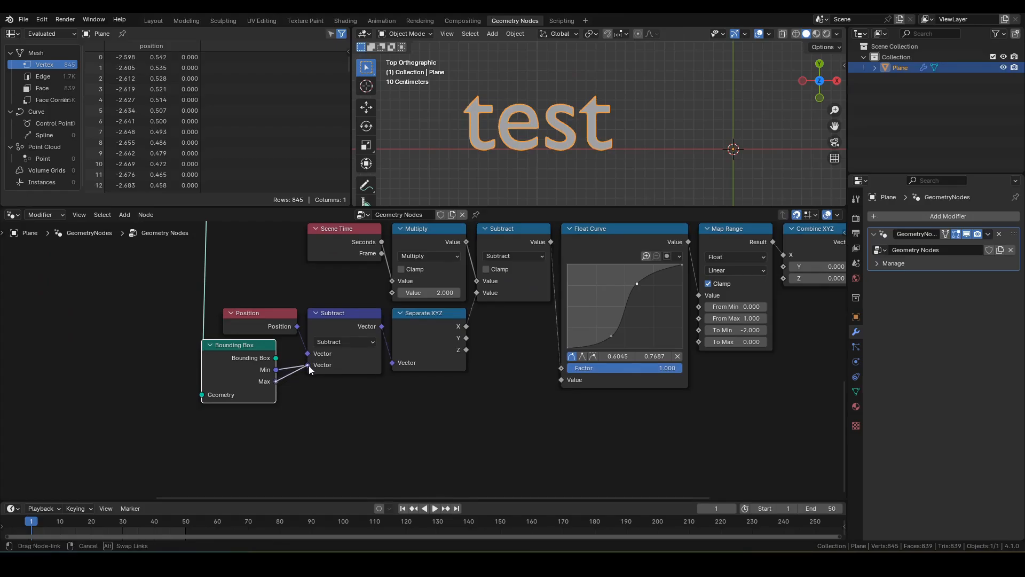
left_click_drag(309, 369, 308, 365)
left_click_drag(236, 356, 257, 357)
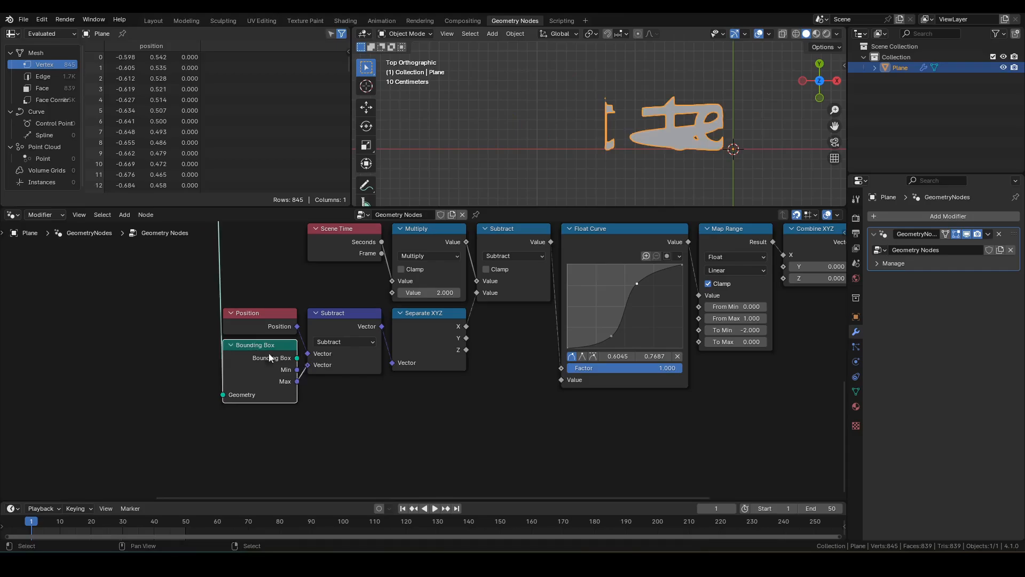
key("space")
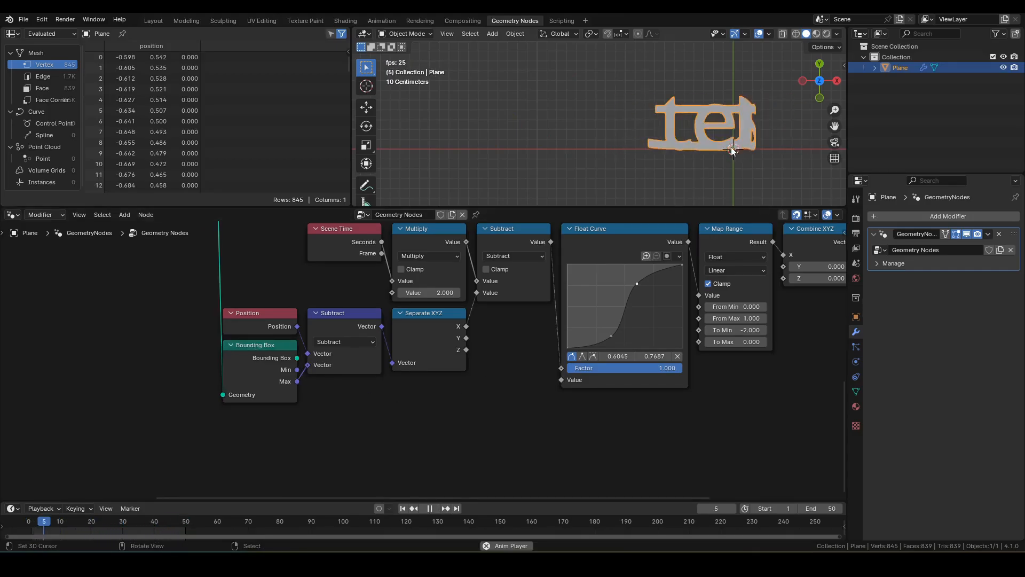
Stop playback and insert a Math node set to Absolute between the lower branch's Separate XYZ X output and the scalar Subtract node.
key("space")
middle_click_drag(432, 388, 562, 436)
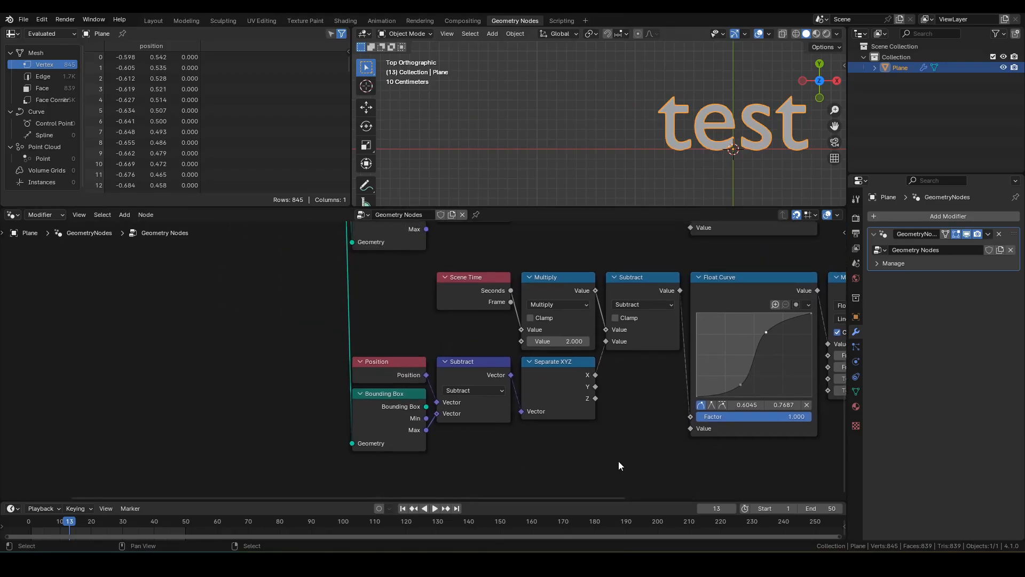
left_click_drag(619, 463, 299, 392)
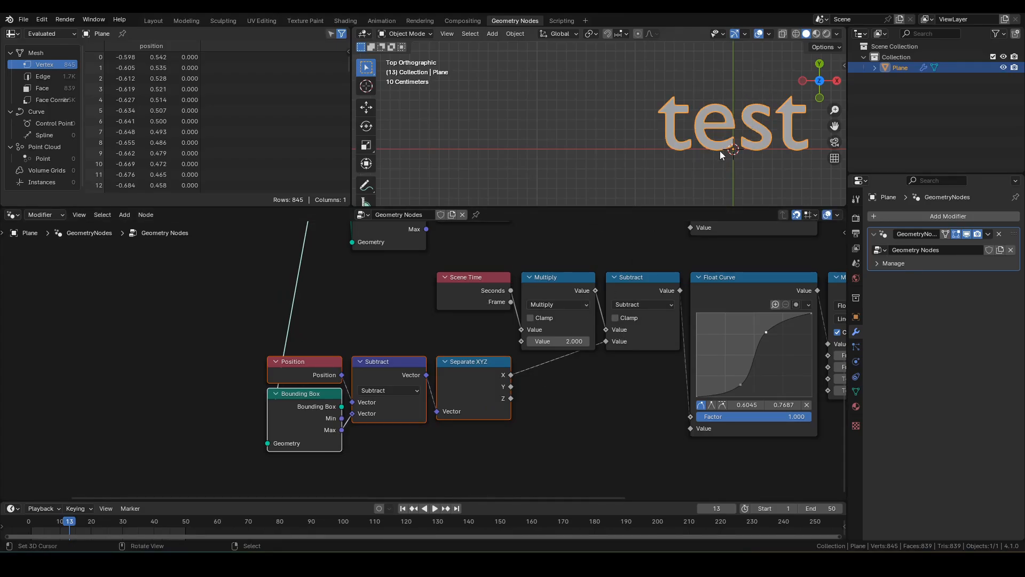
left_click(636, 291)
key("shift+d")
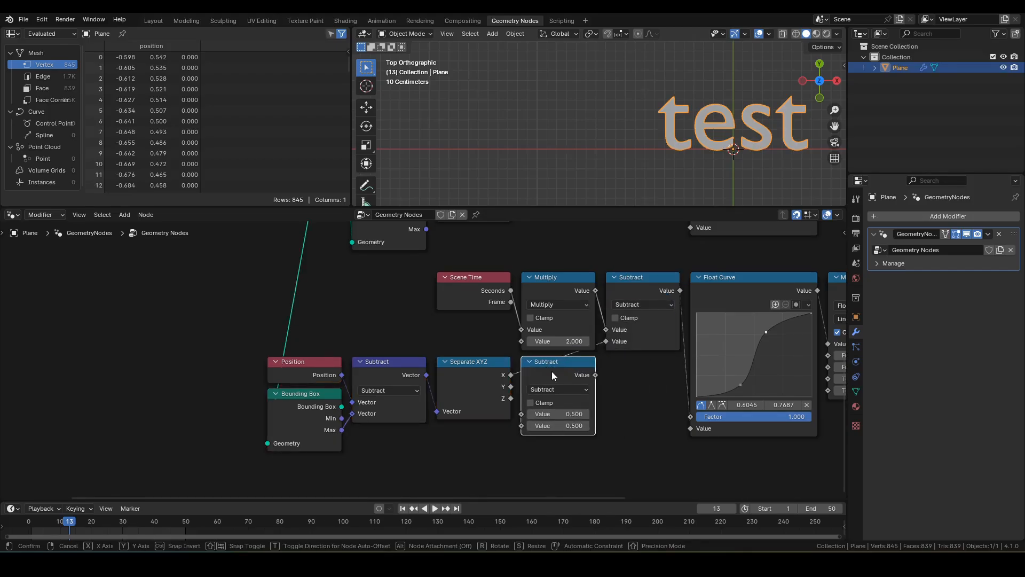
left_click(552, 375)
left_click(552, 389)
key("b")
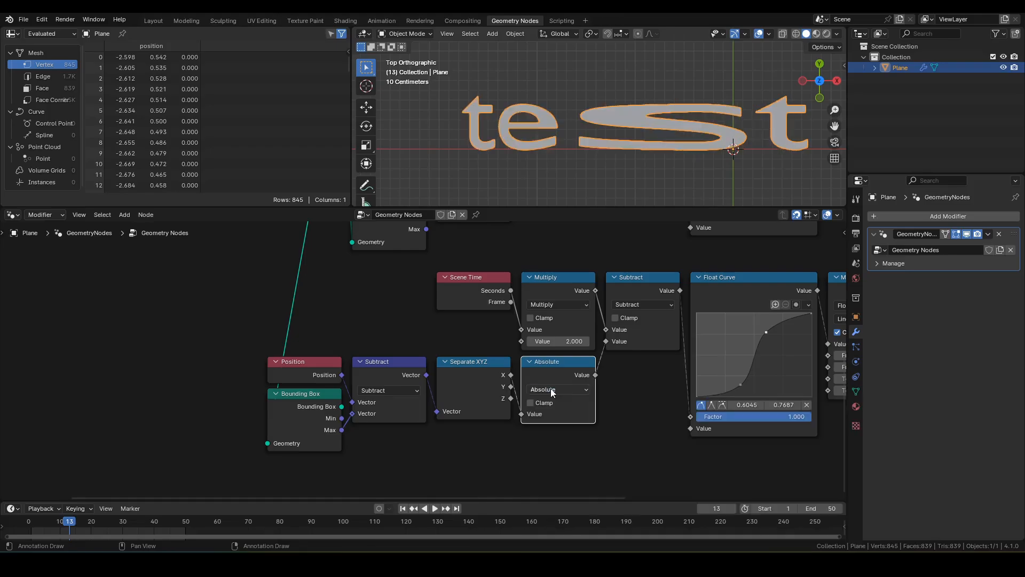
left_click(659, 402)
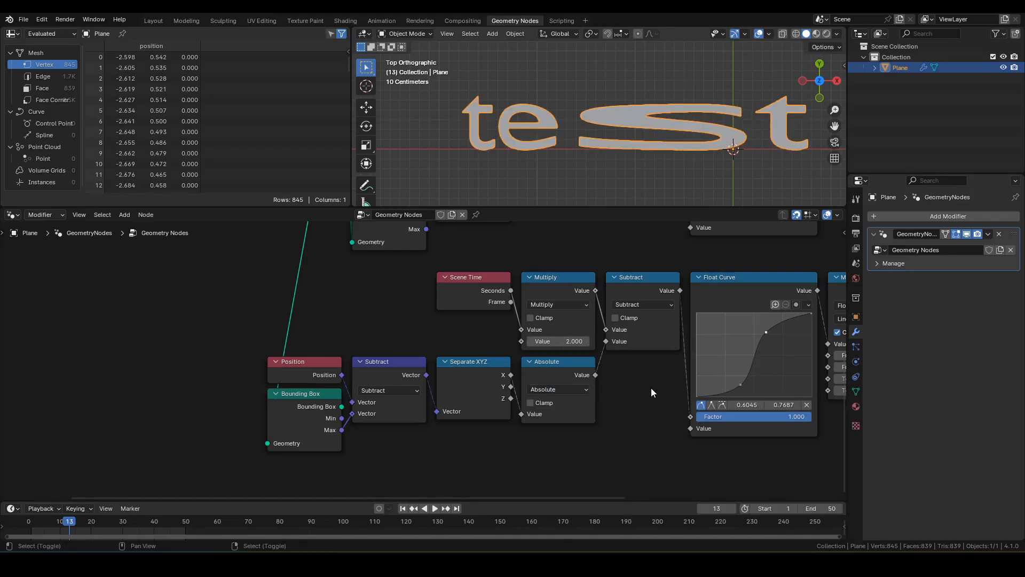
Play the animation from the first frame, previewing the upper and lower Set Position nodes in turn to compare their slide directions, and stop playback.
key("shift+Left")
key("space")
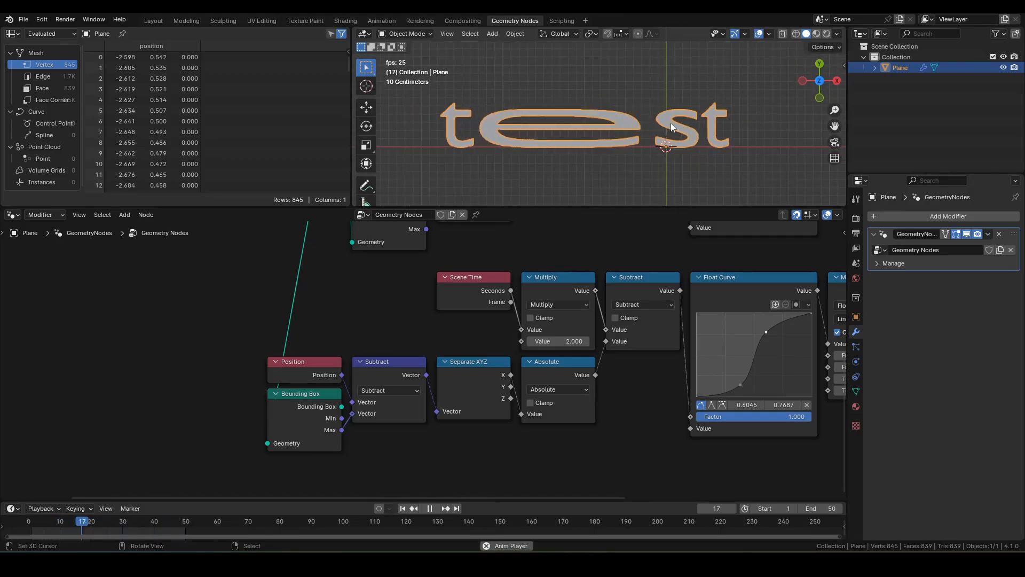
middle_click_drag(760, 311, 374, 394)
scroll(642, 317, "down", 2)
middle_click_drag(613, 329, 595, 373)
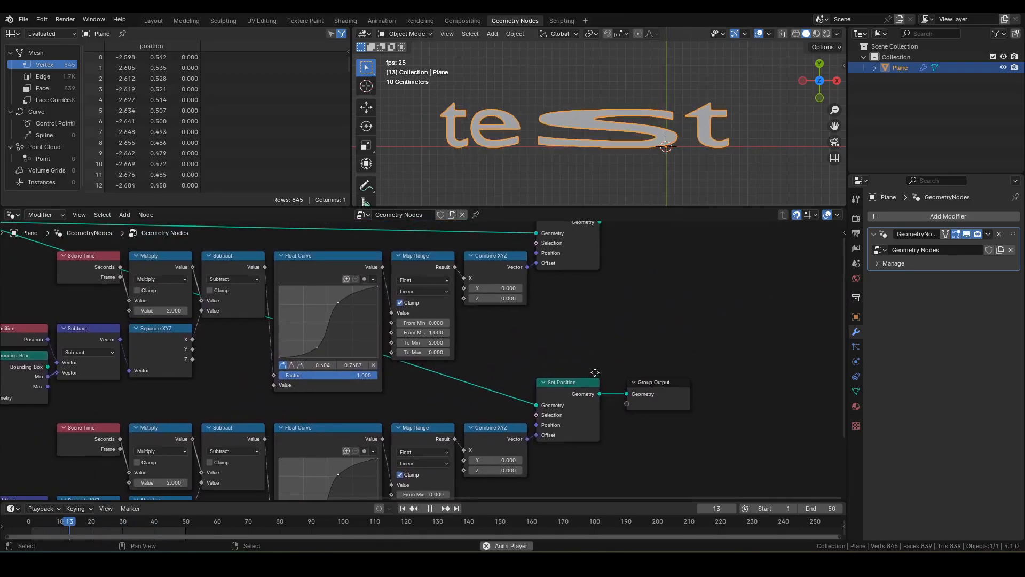
left_click(566, 245, "ctrl+shift")
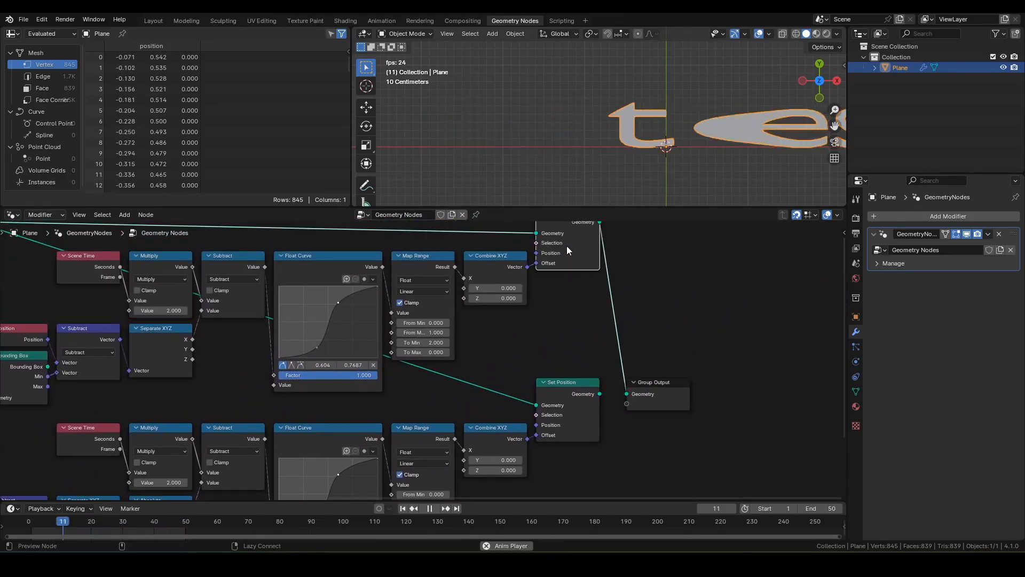
left_click(570, 394, "ctrl+shift")
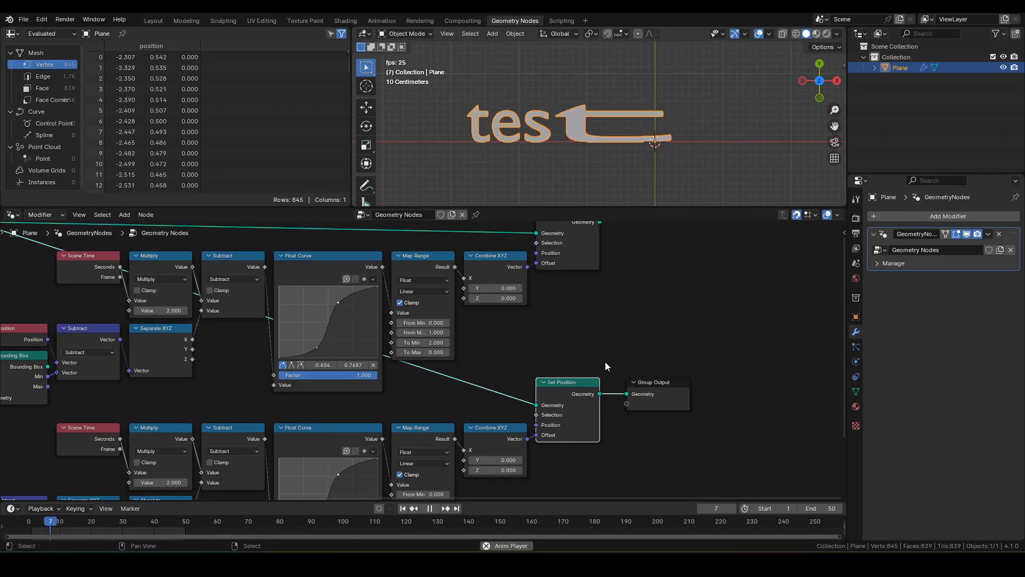
middle_click_drag(573, 333, 621, 299)
key("space")
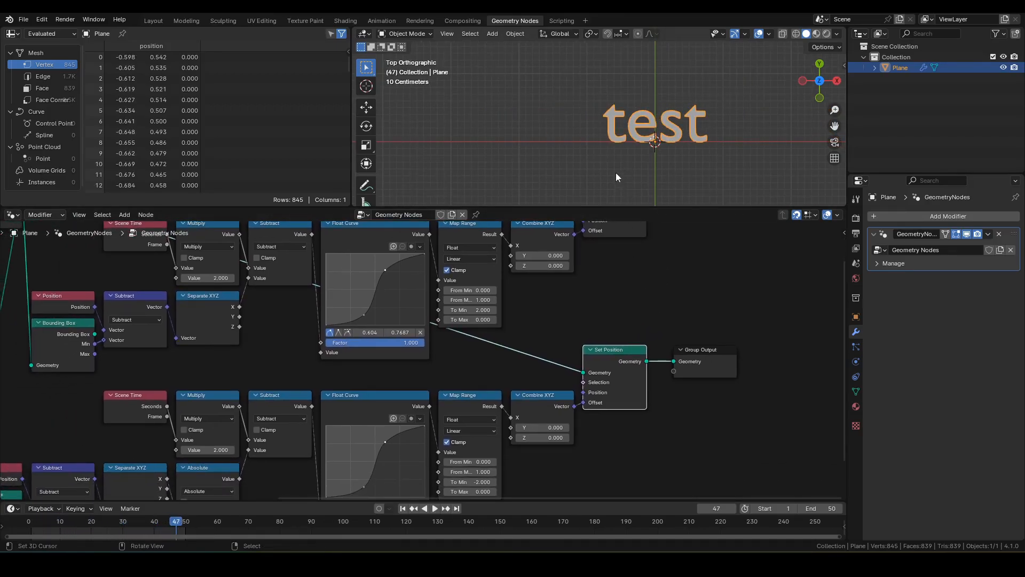
Annotate a centre line through the text and arrows pointing inward from both sides in the viewport, and remove the annotation.
middle_click_drag(533, 357, 623, 273)
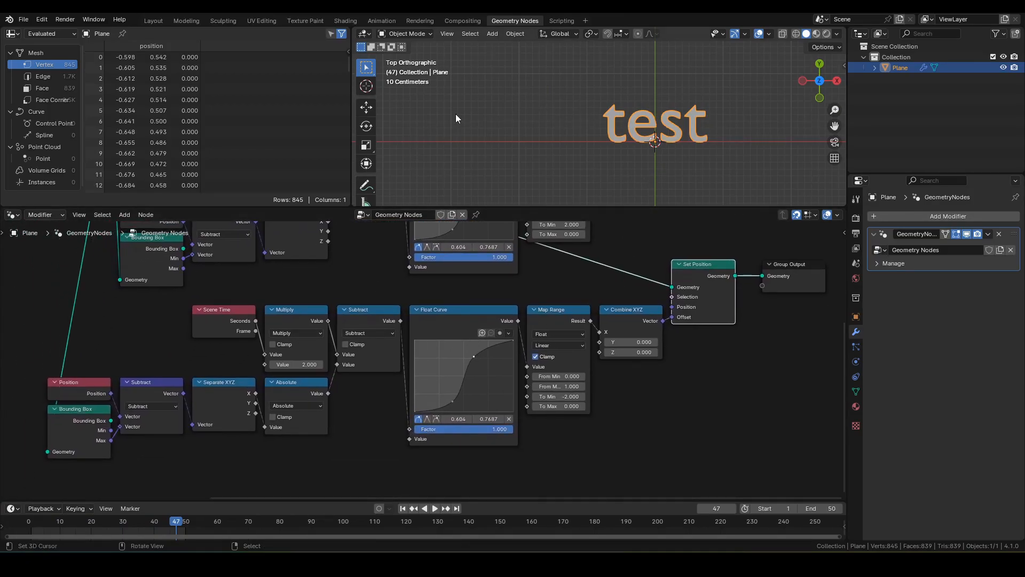
middle_click_drag(479, 118, 464, 120, "shift")
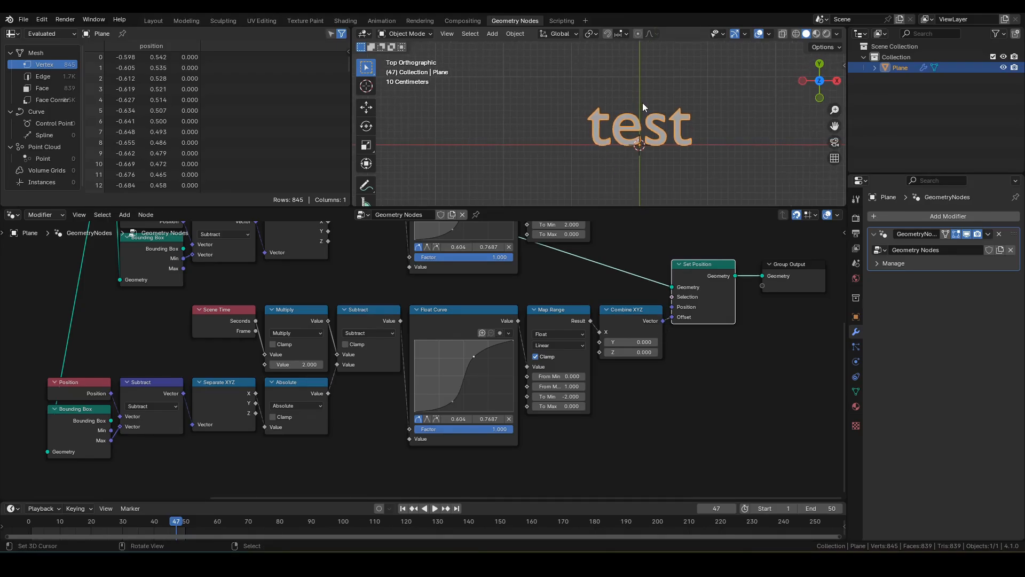
left_click_drag(642, 103, 642, 161)
mouse_move(797, 105)
left_mouse_down()
mouse_move(684, 105)
mouse_move(698, 100)
left_mouse_up()
left_click_drag(430, 99, 584, 117)
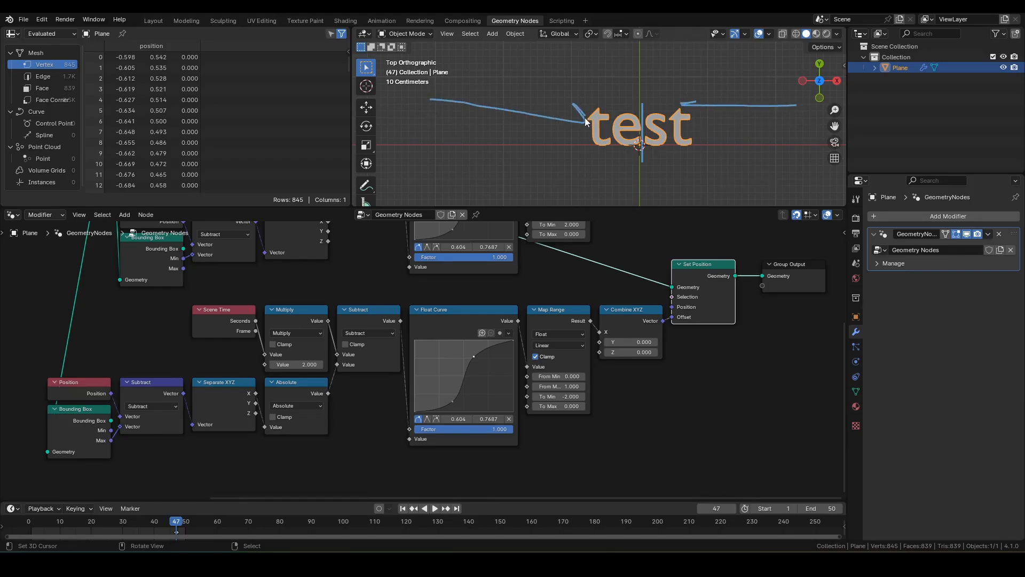
key("q")
left_click(584, 124)
scroll(583, 143, "down", 4)
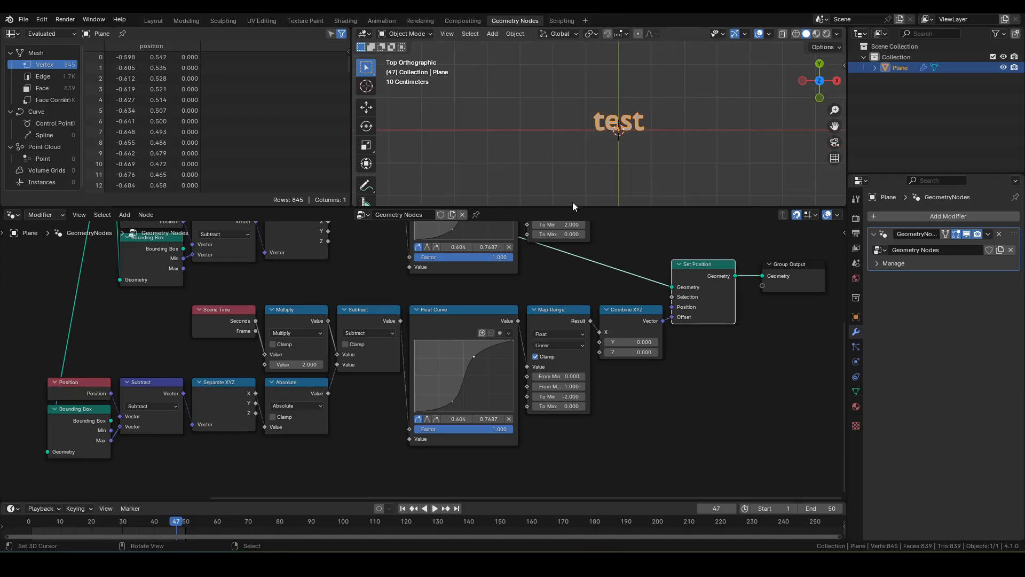
scroll(606, 171, "up", 4)
Duplicate the lower animation branch with its Set Position node and linked inputs, placing the copy below along Y.
middle_click_drag(382, 303, 442, 281)
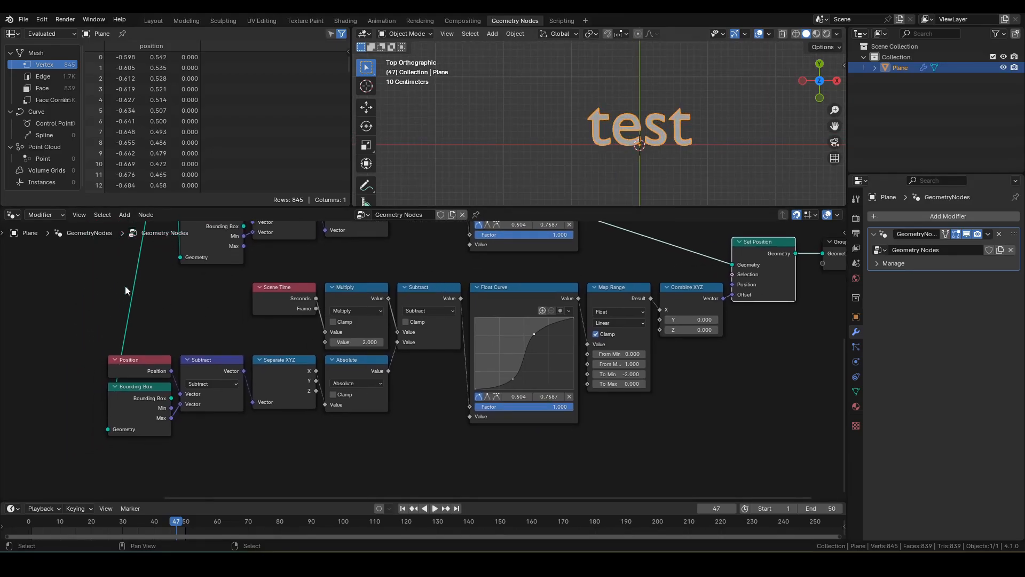
left_click_drag(62, 275, 752, 437)
scroll(634, 370, "down", 3)
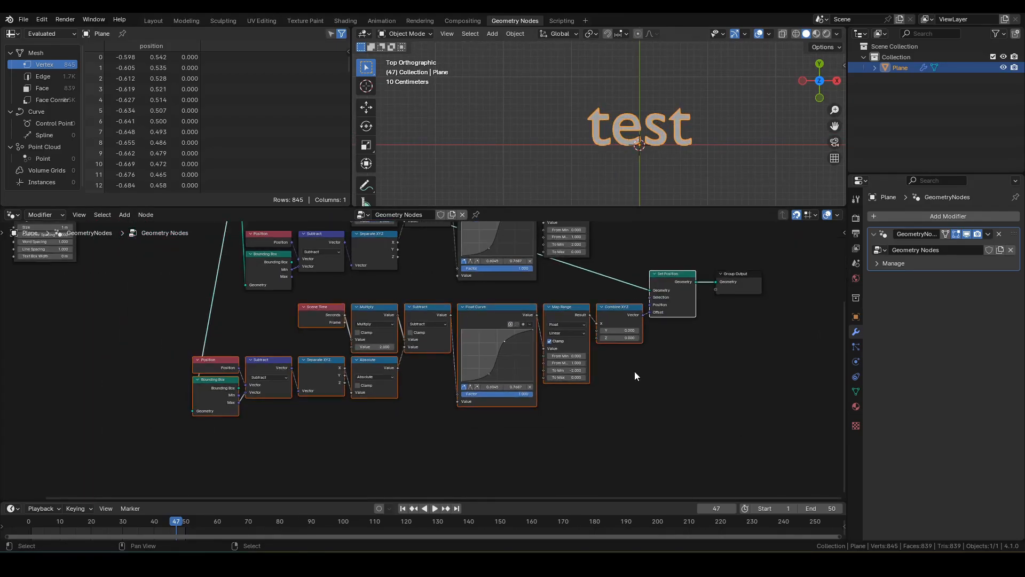
middle_click_drag(611, 360, 613, 393)
key("shift+d")
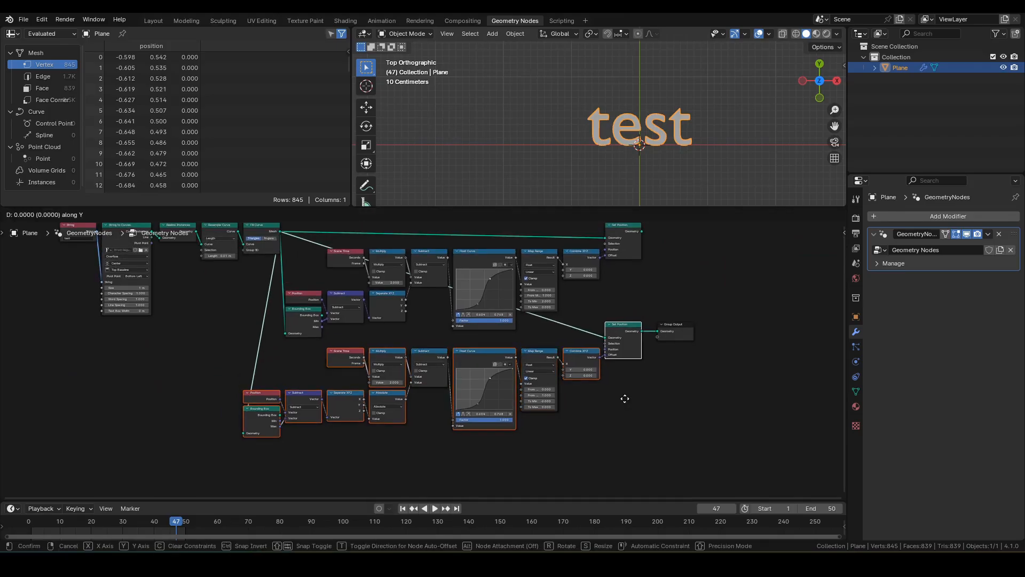
key("y")
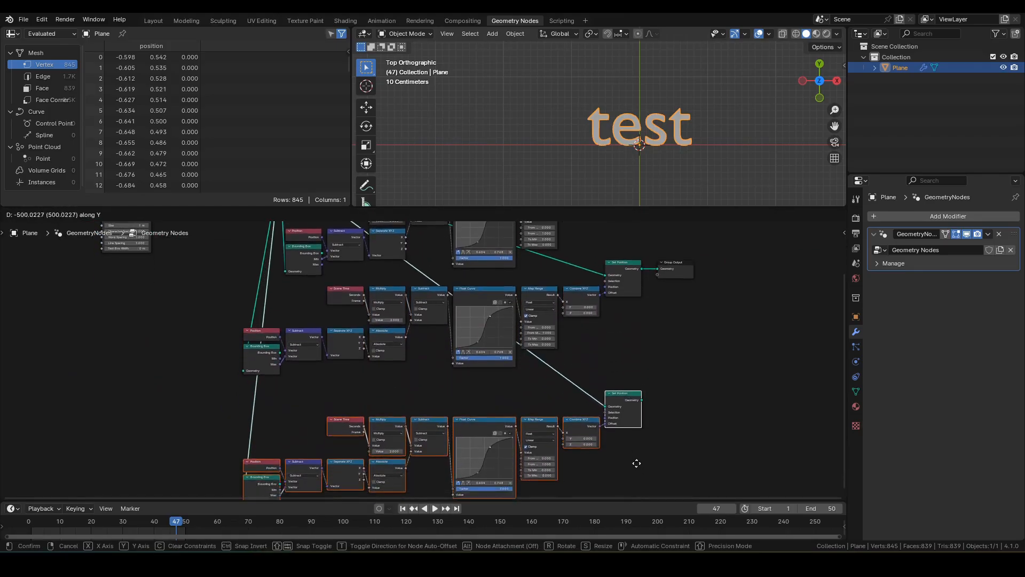
left_click(637, 428)
Move the text-generating nodes from String to Fill Curve farther from the animation branches along X.
middle_click_drag(462, 331, 645, 421)
left_click_drag(444, 303, 210, 240)
key("g")
key("x")
left_click(149, 289)
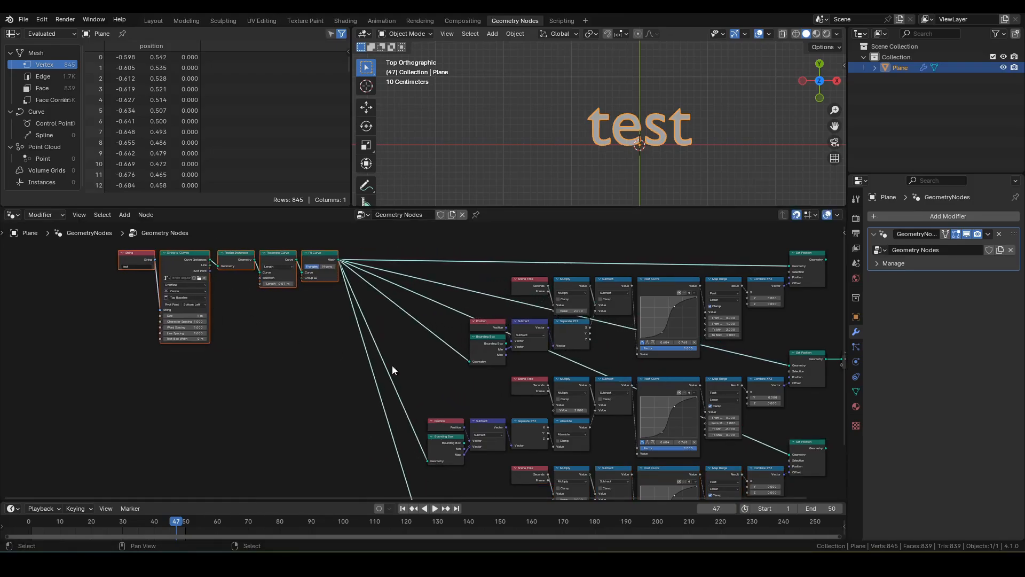
Cut the newest Bounding Box's link to Subtract and add its Max and Min outputs together with a Vector Math Add node.
middle_click_drag(508, 400, 328, 263, "shift")
scroll(363, 269, "up", 2)
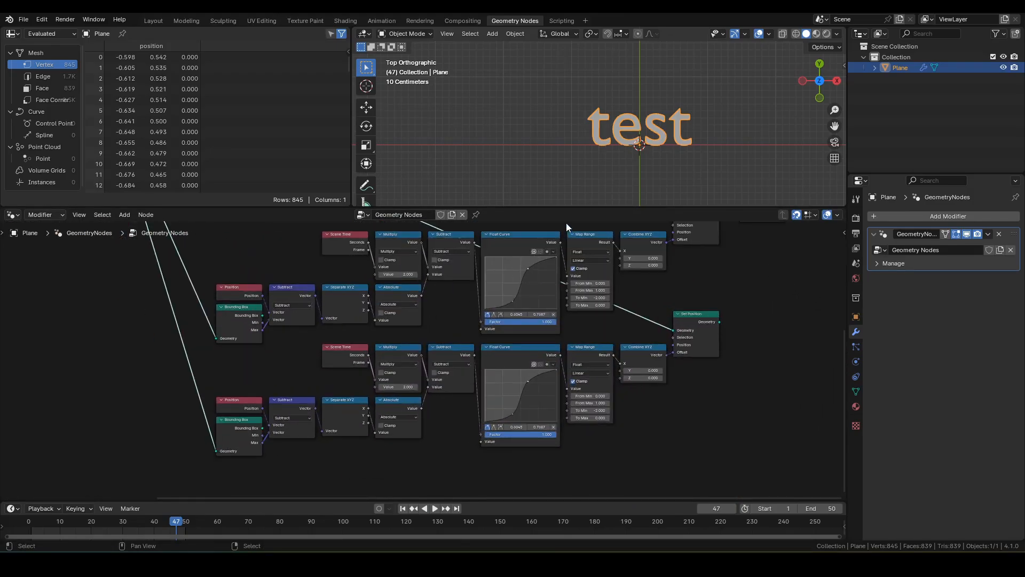
scroll(675, 181, "up", 3)
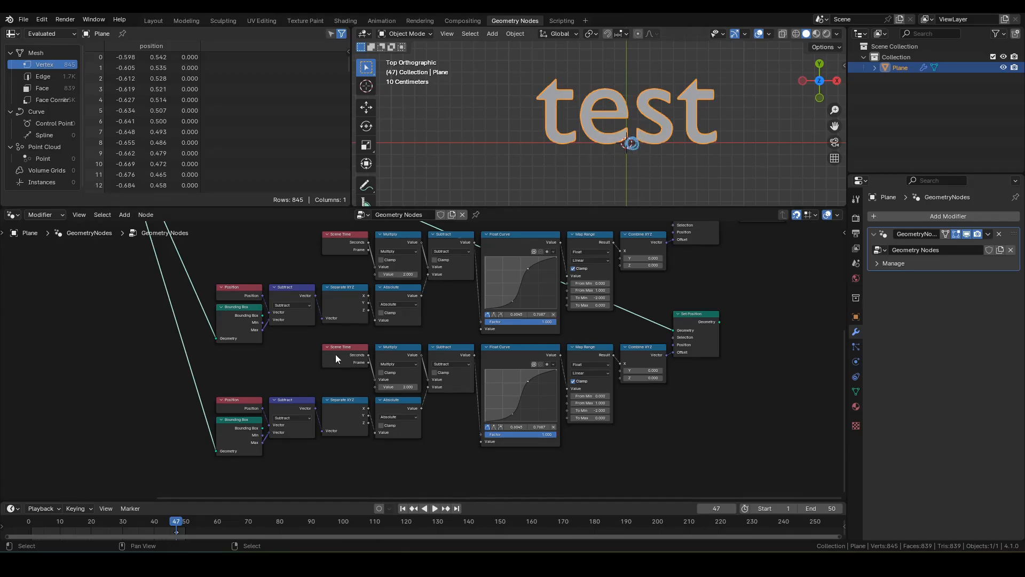
scroll(342, 355, "up", 3)
left_click(377, 355)
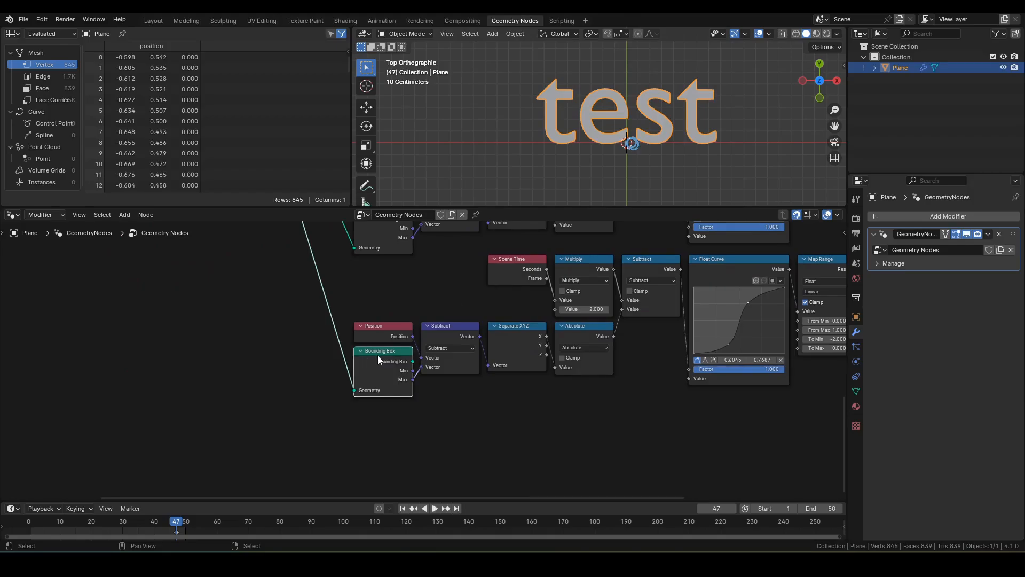
left_click_drag(377, 358, 227, 359)
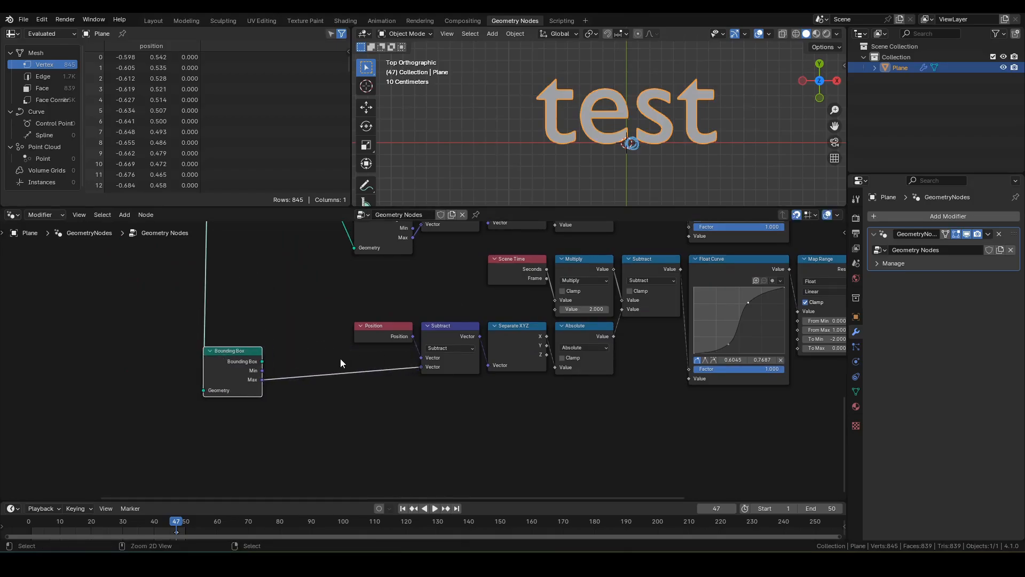
right_click_drag(341, 363, 295, 404, "ctrl")
left_click_drag(261, 379, 304, 370)
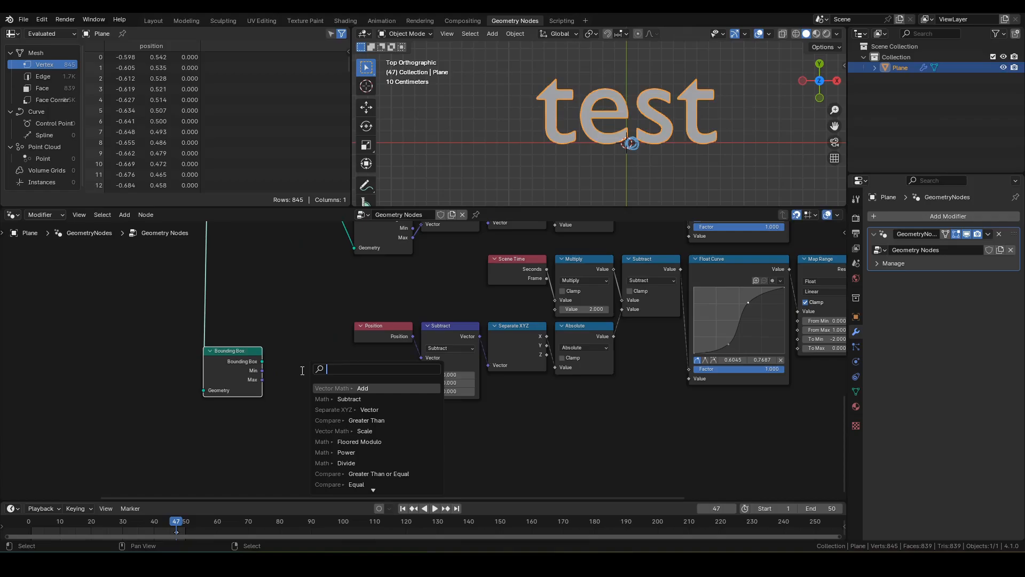
type("vm")
left_click(332, 386)
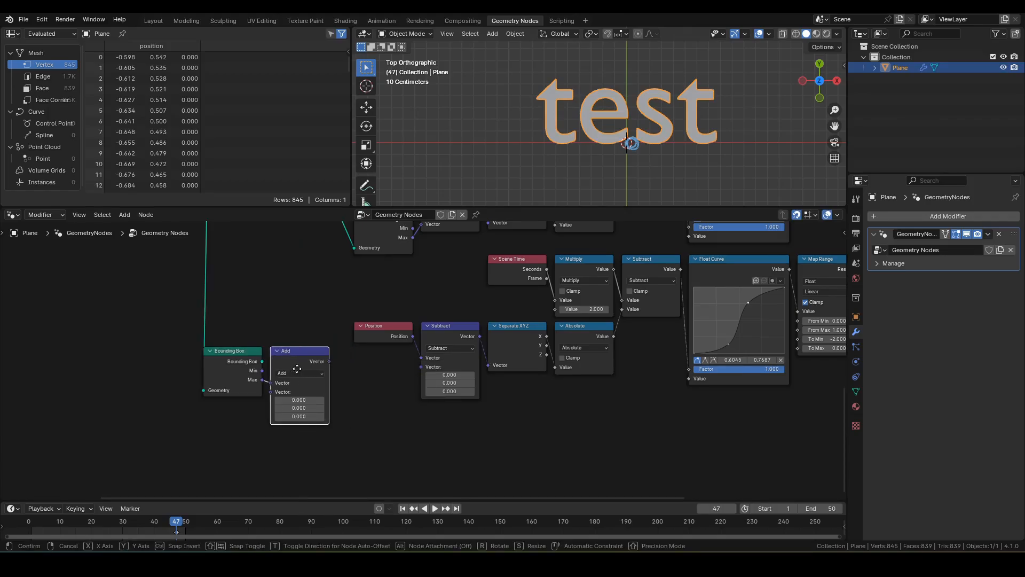
left_click_drag(262, 371, 271, 391)
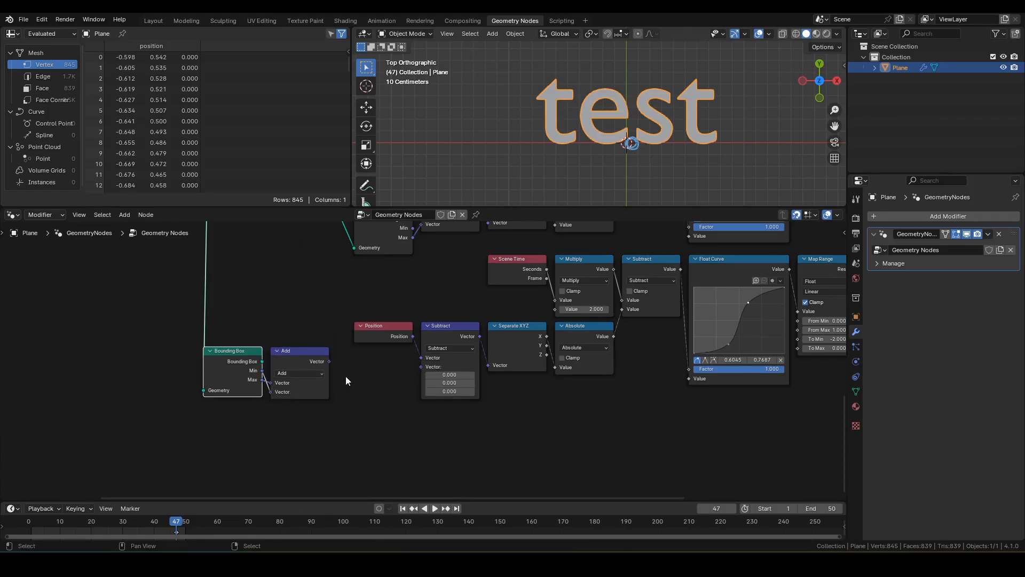
Scale the Add result by 0.5 with a Vector Math node, link it to Subtract's second vector, and reposition the bounding-box nodes.
left_click_drag(329, 363, 357, 376)
type("sc")
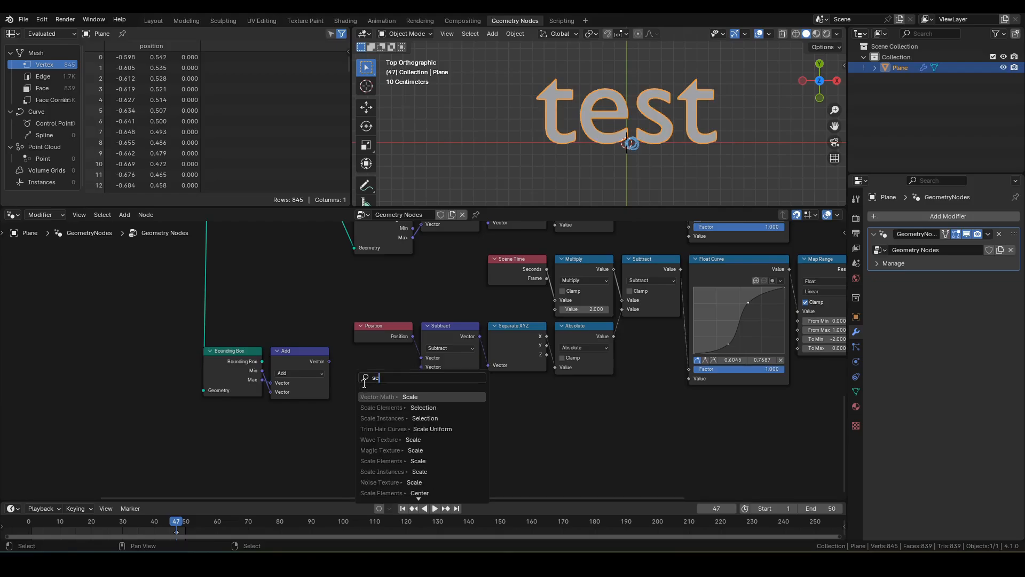
left_click(371, 396)
double_click(368, 392)
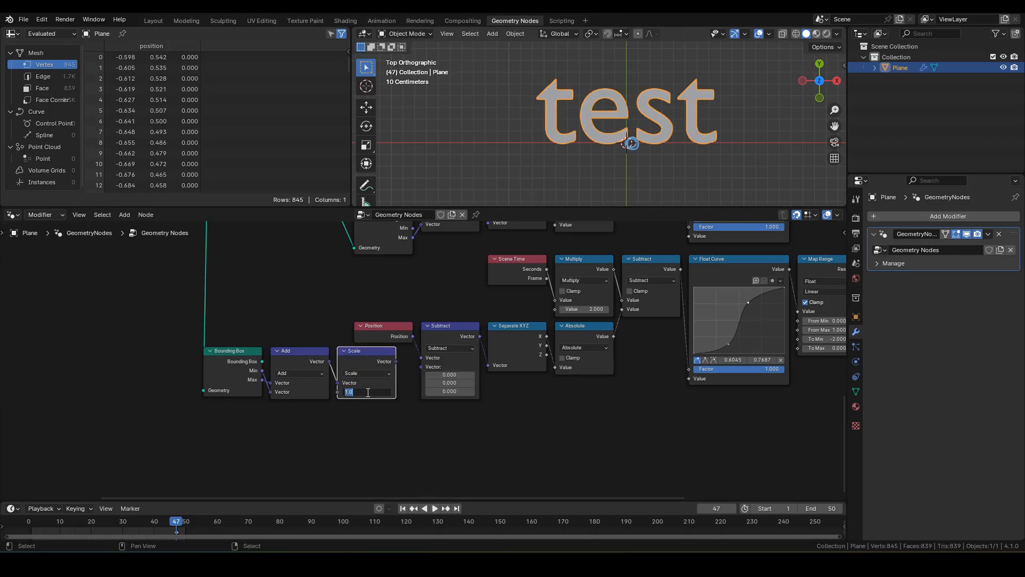
type("0.5")
key("Return")
left_click_drag(396, 362, 421, 369)
left_click_drag(414, 443, 205, 348)
left_click_drag(368, 361, 385, 361)
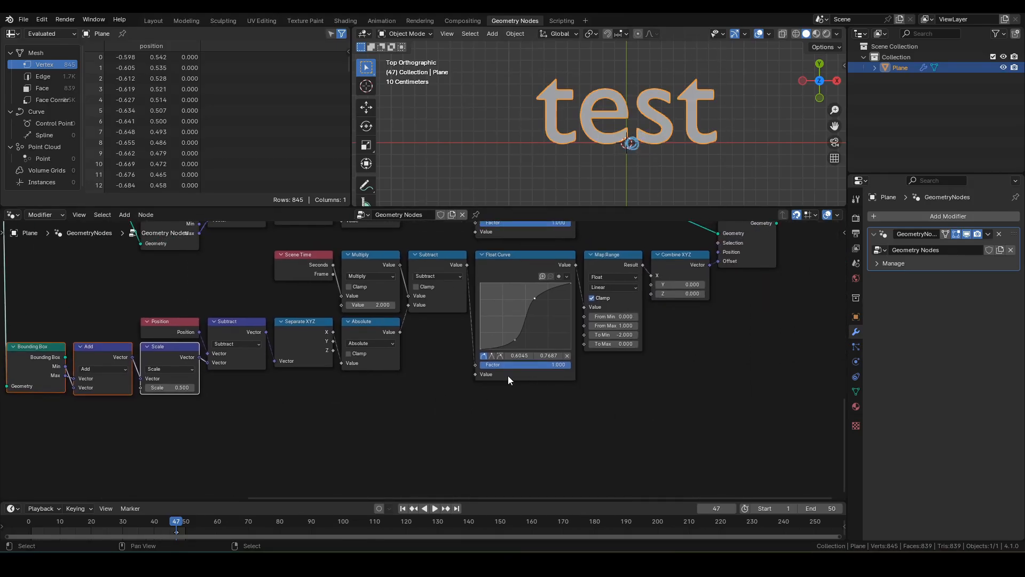
Play the animation from frame 1, route the newest Set Position node to the Group Output, and replay it to check the motion.
key("shift+Left")
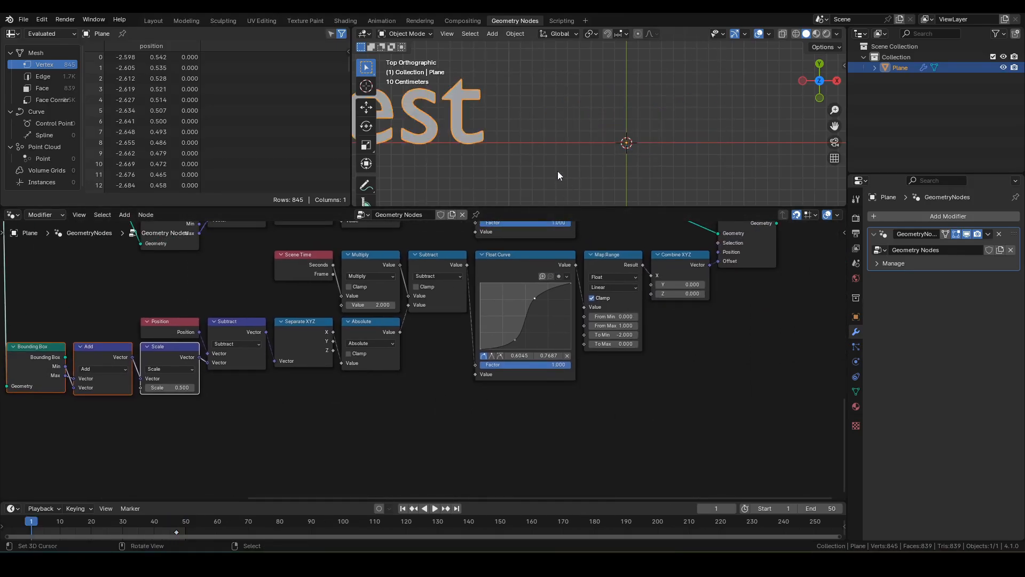
key("space")
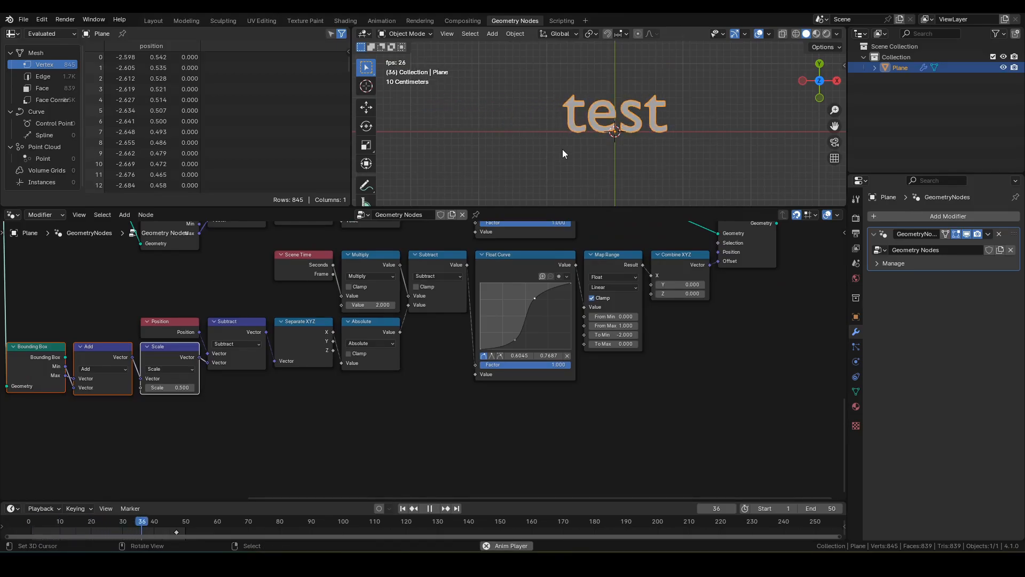
key("space")
middle_click_drag(753, 234, 578, 342)
left_click(578, 341)
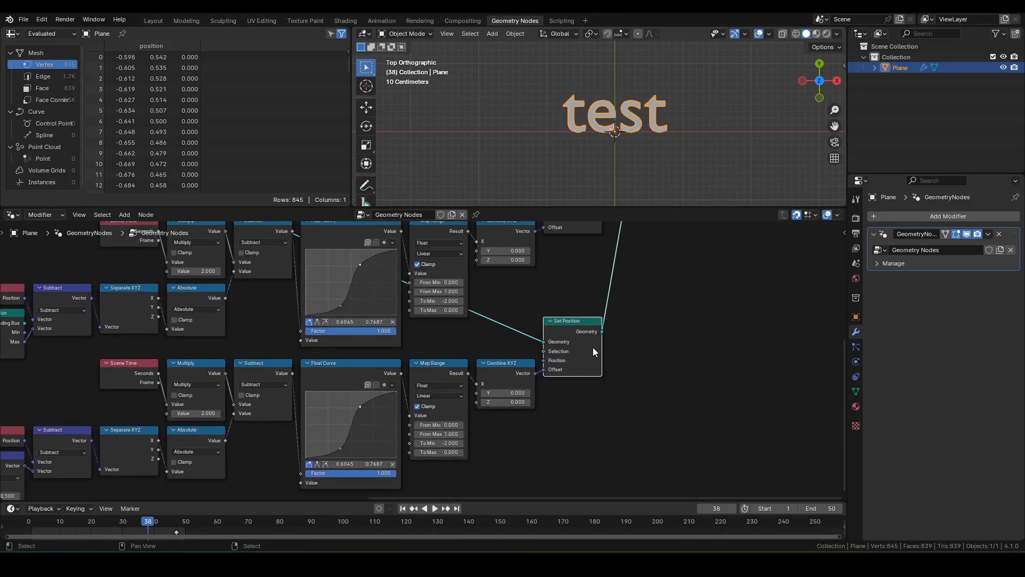
key("space")
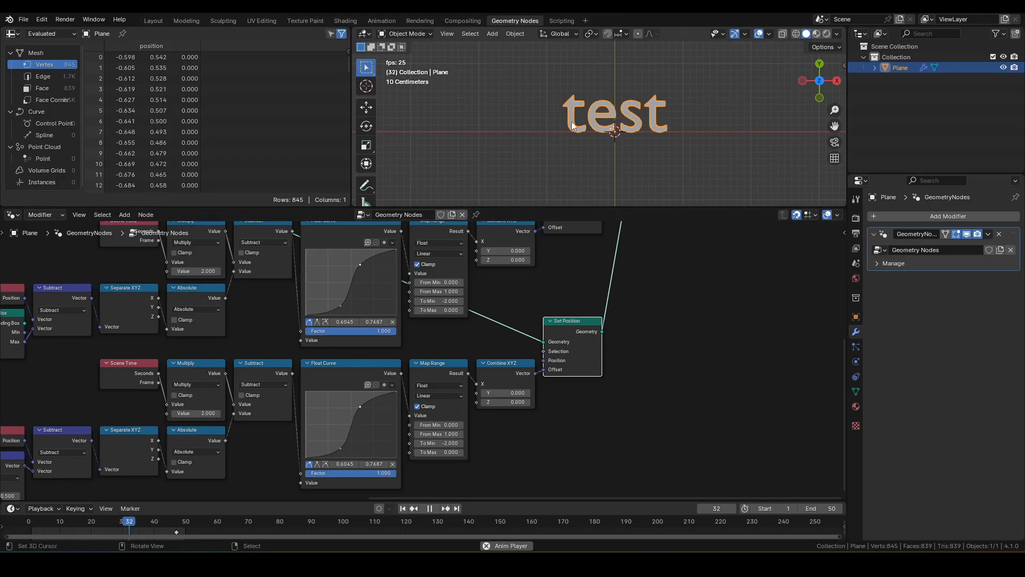
key("space")
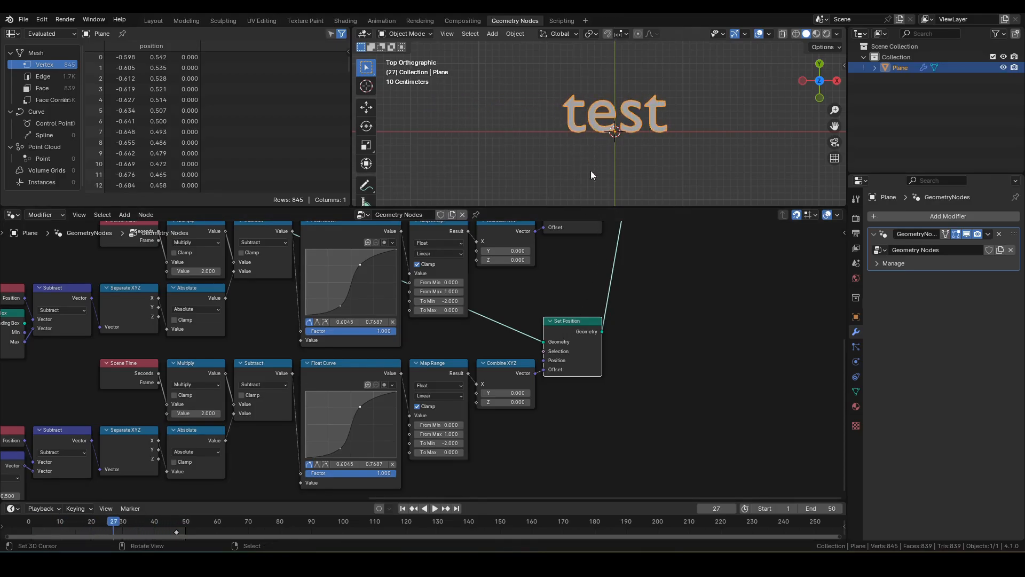
middle_click_drag(576, 355, 641, 257)
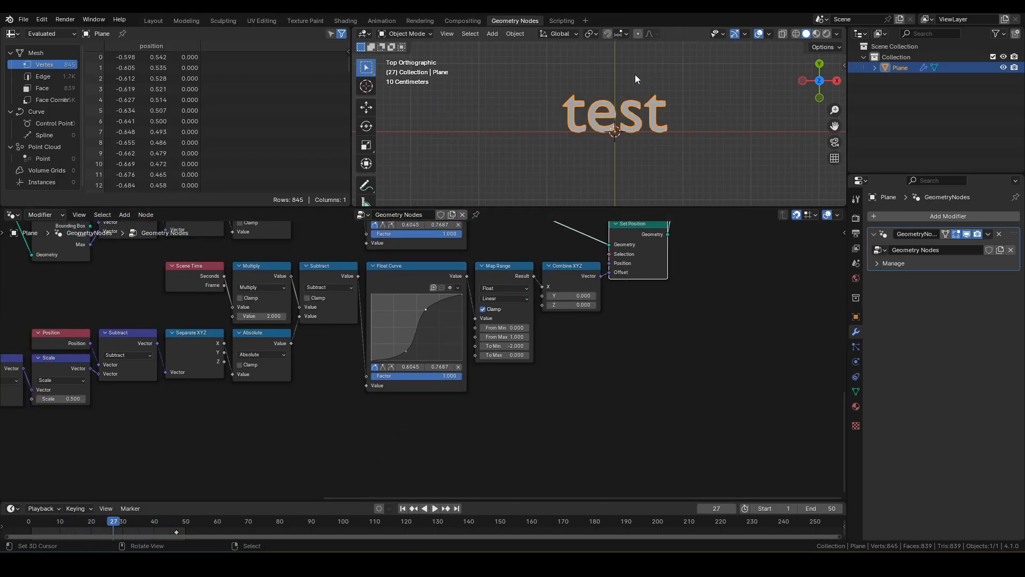
Add a Greater Than compare node below the newest animation branch, fed by the X output of that branch's Separate XYZ.
scroll(616, 133, "up", 4)
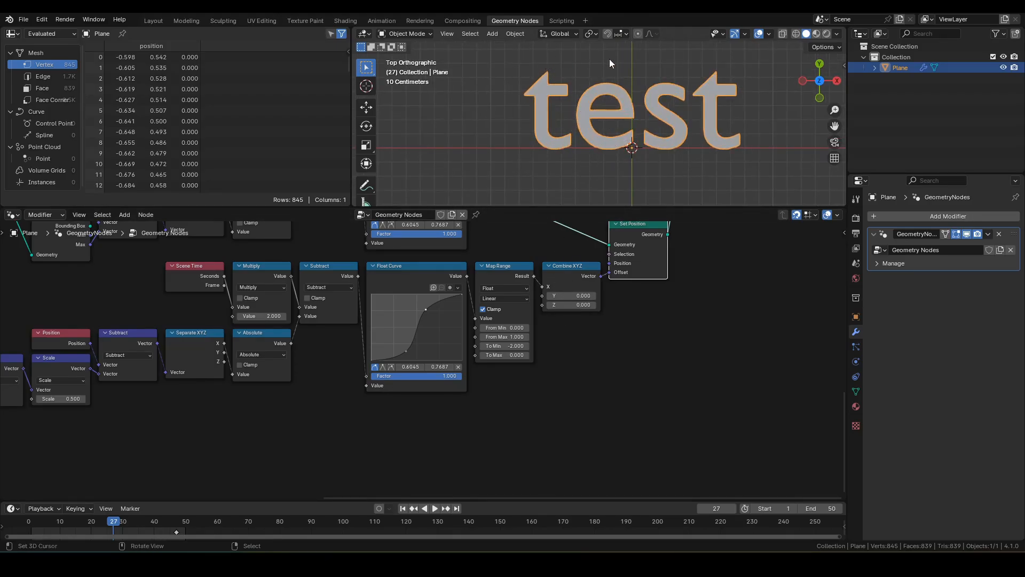
middle_click_drag(556, 389, 641, 366)
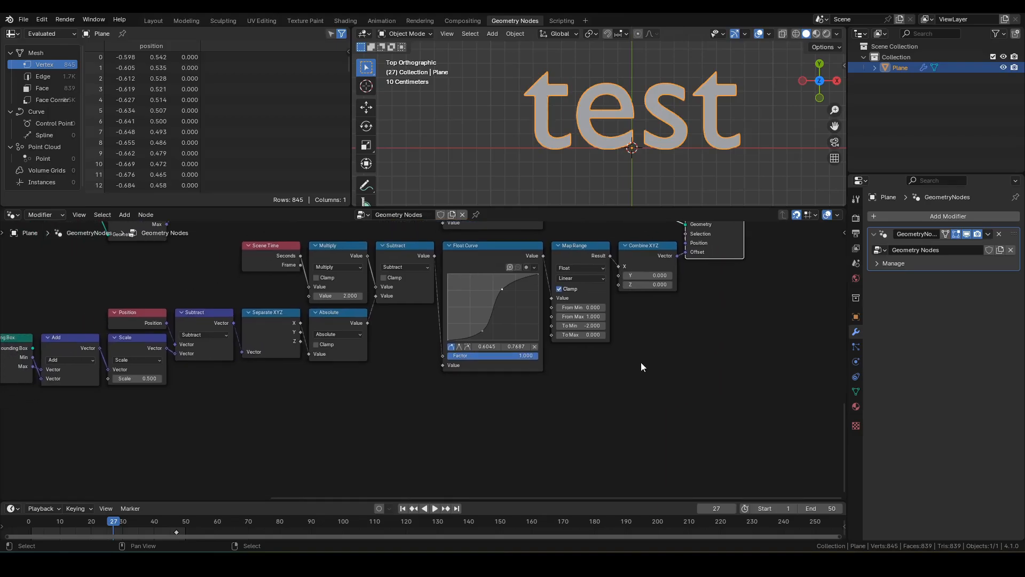
middle_click_drag(343, 373, 501, 360)
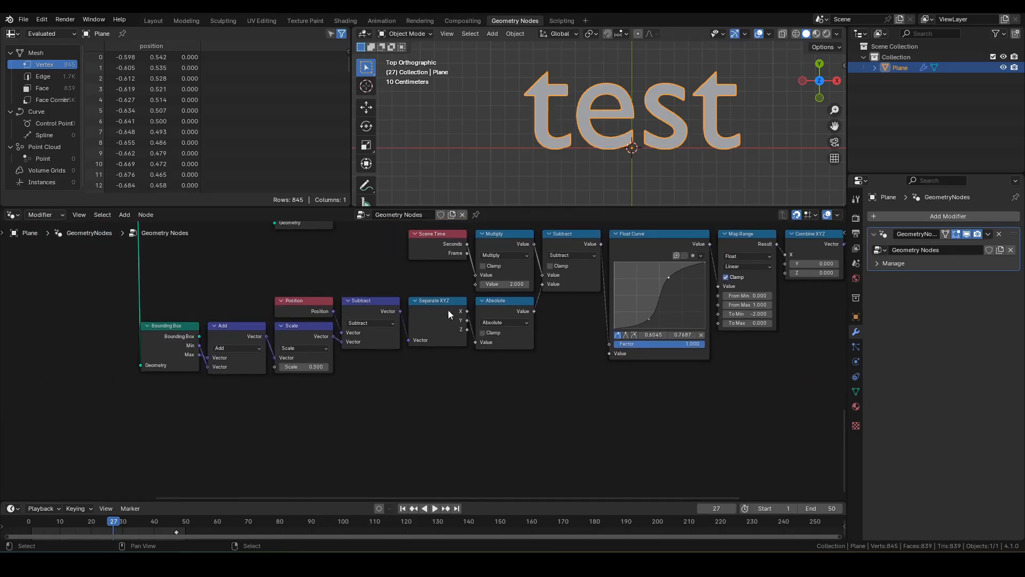
left_click_drag(468, 312, 530, 406)
type("greate")
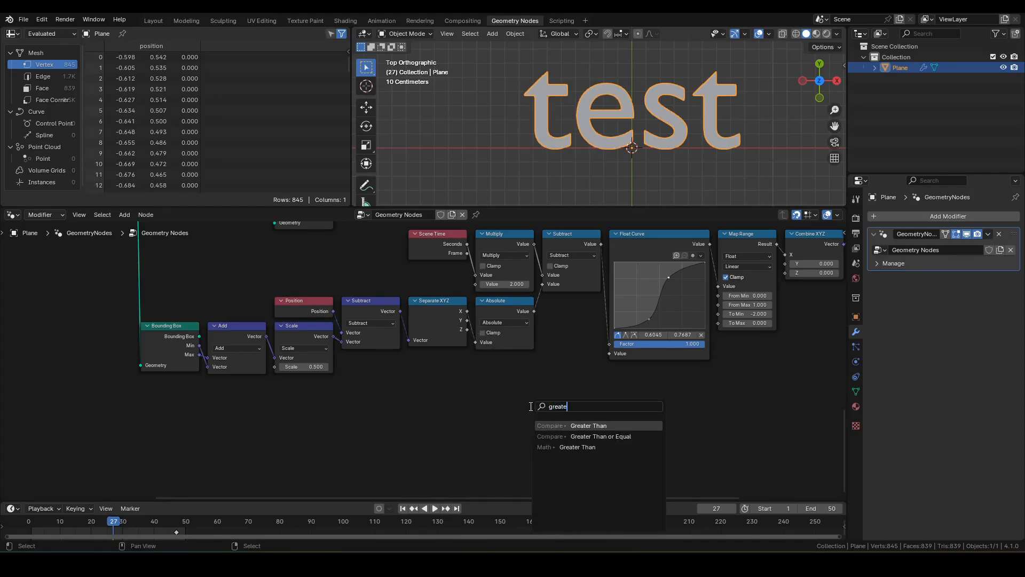
key("Return")
left_click(555, 395)
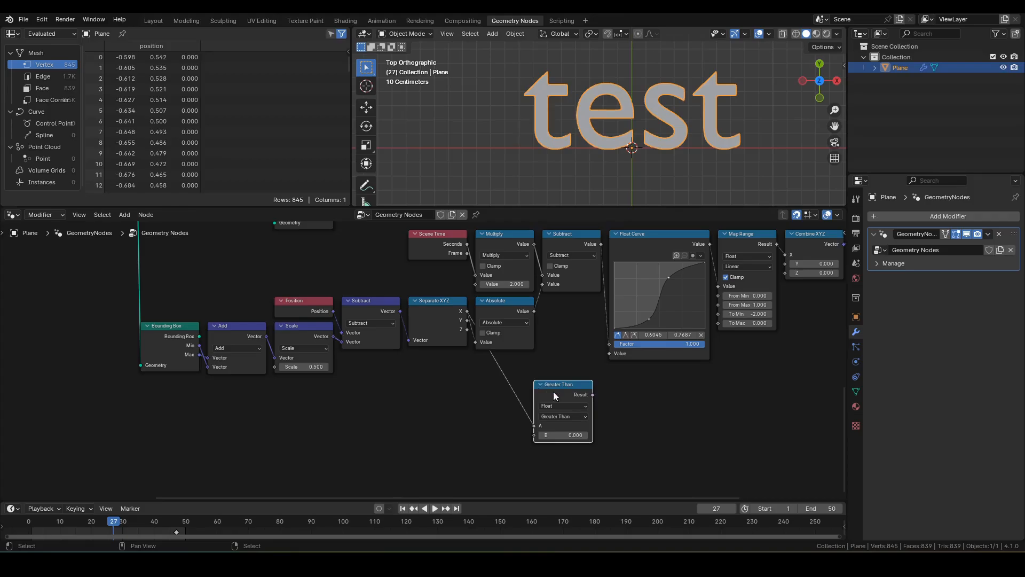
Feed the Greater Than result into a new Switch node of type Float, with False at -2 and True at 2.
left_click_drag(592, 397, 611, 399)
type("sw")
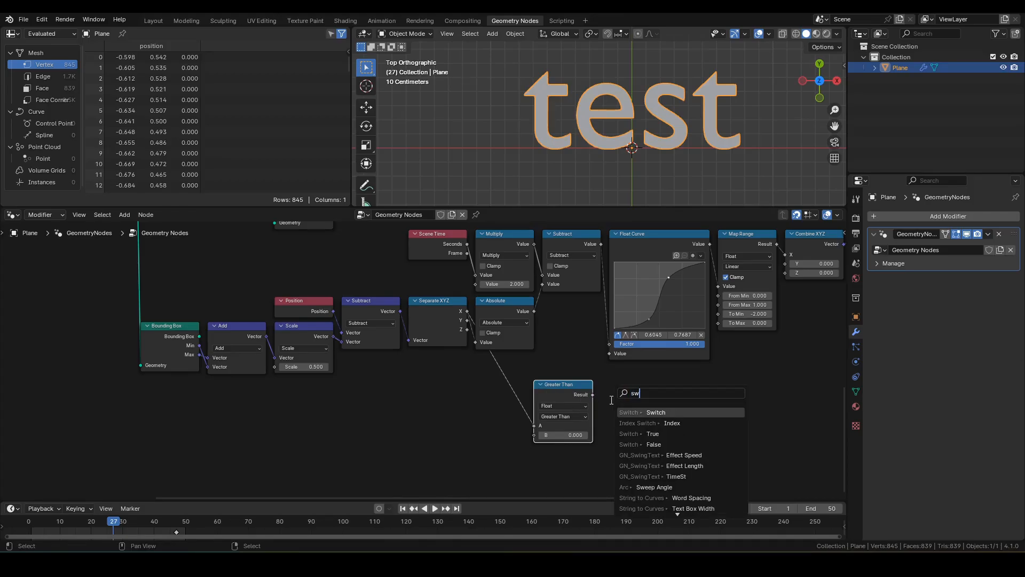
type("itch")
key("Return")
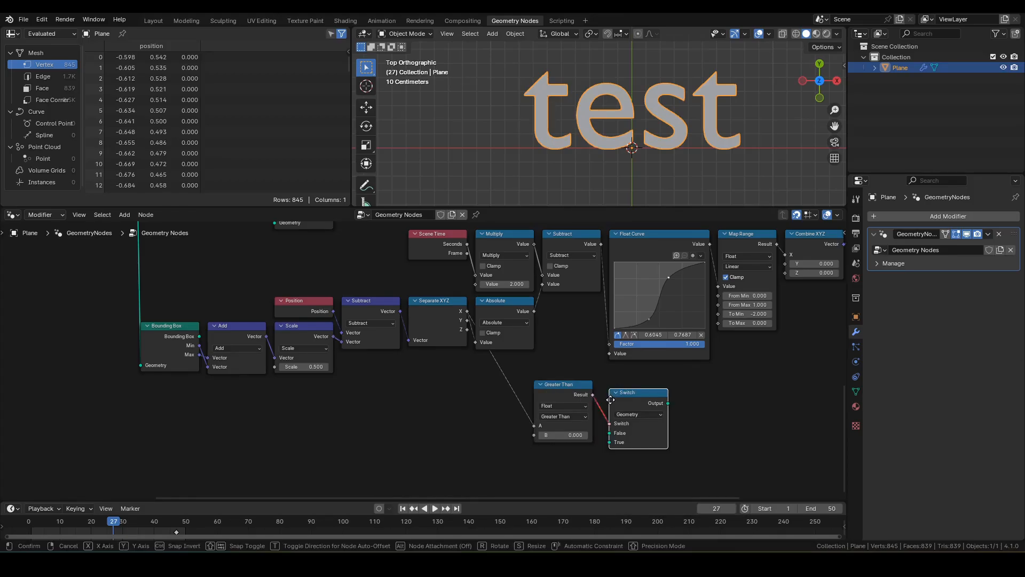
left_click(602, 391)
left_click(624, 406)
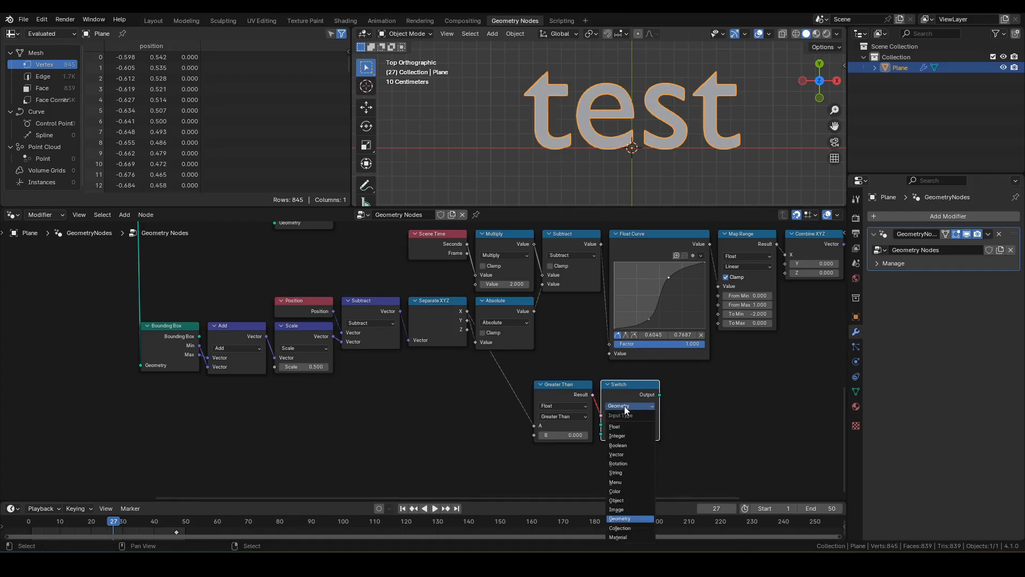
left_click(625, 426)
left_click(626, 426)
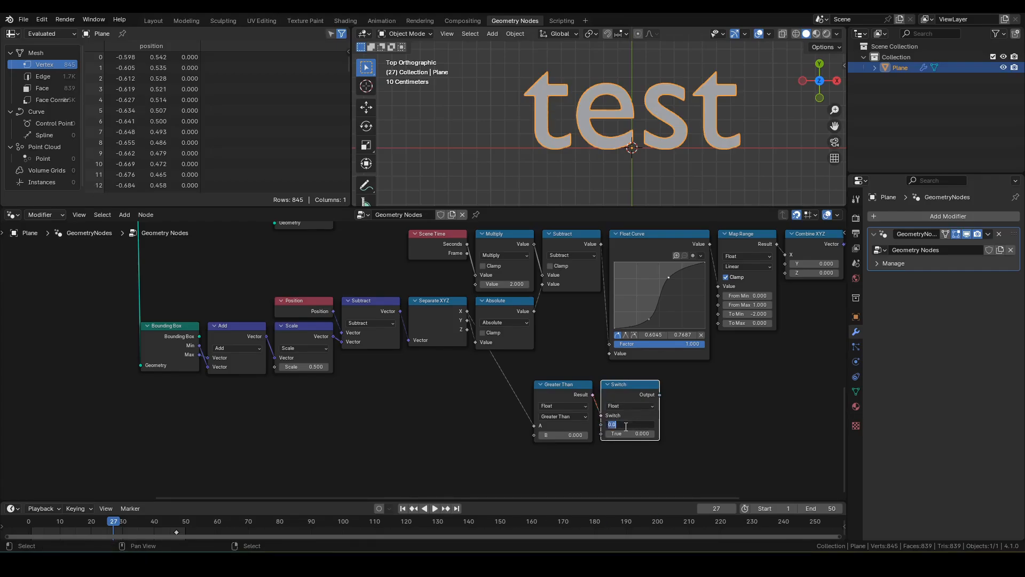
type("-2")
key("Tab")
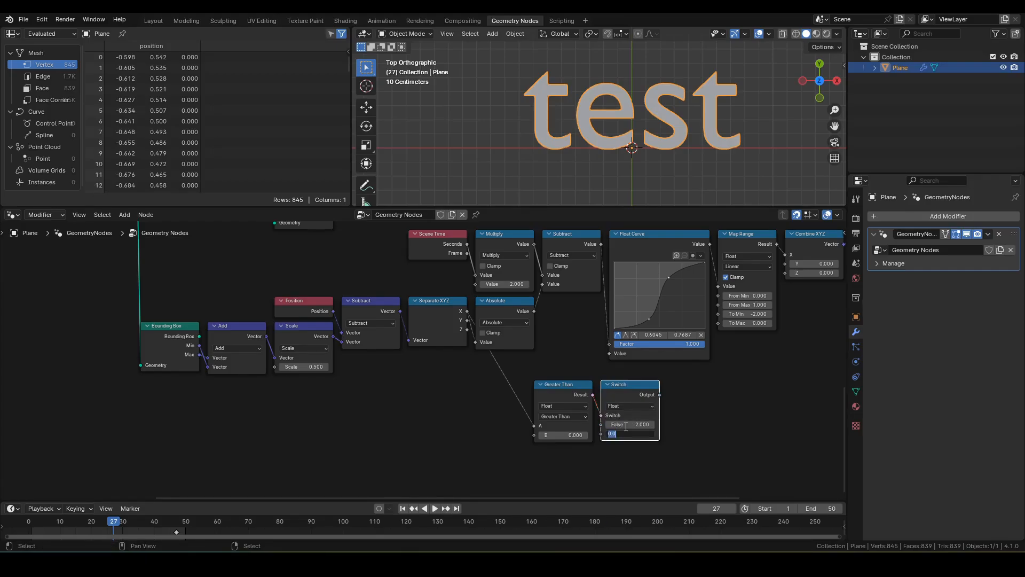
key("Return")
Link the Switch output to Map Range's To Min and move the Greater Than and Switch nodes beneath the Float Curve.
left_click_drag(660, 394, 721, 315)
left_click_drag(701, 435, 510, 383)
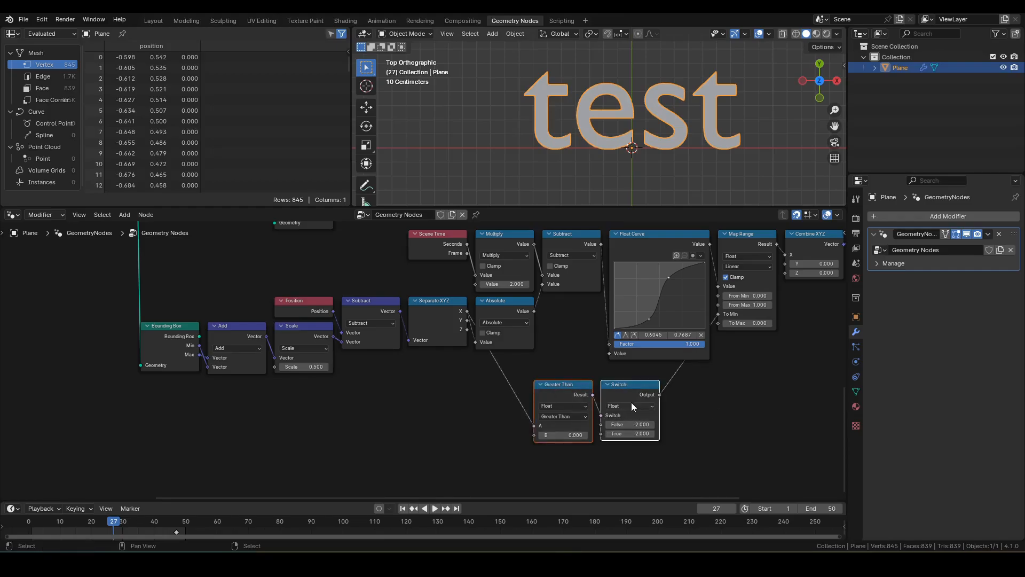
left_click_drag(629, 390, 677, 373)
left_click(726, 372)
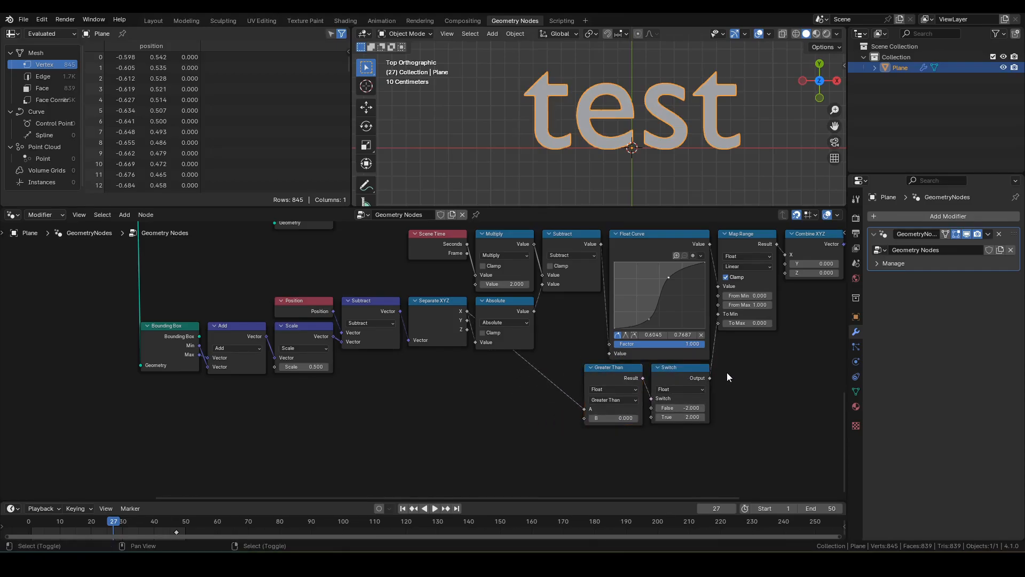
Play the animation from the first frame to check how both halves of the text move, and stop it.
key("shift+Left")
key("space")
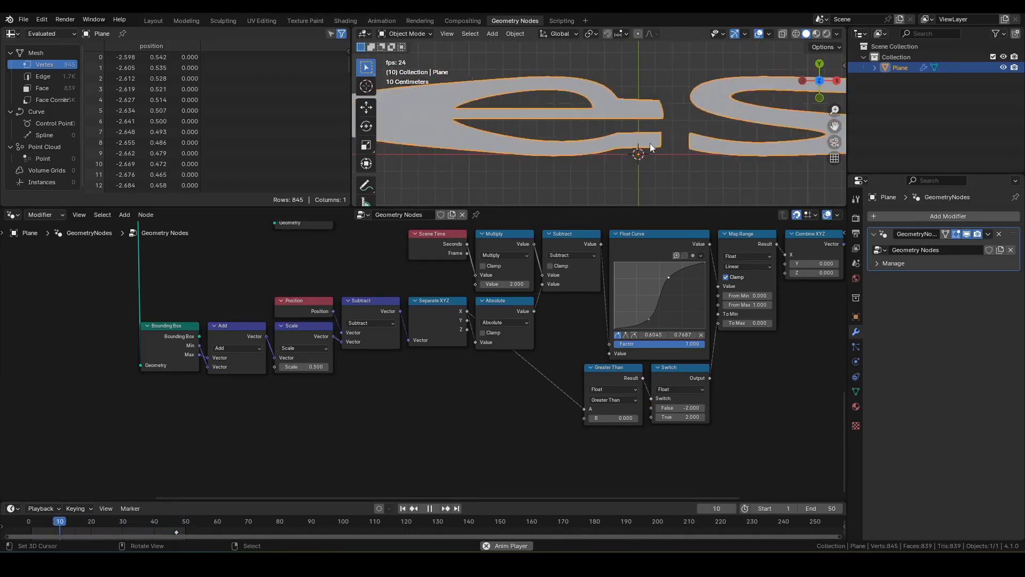
key("q")
left_click(668, 170)
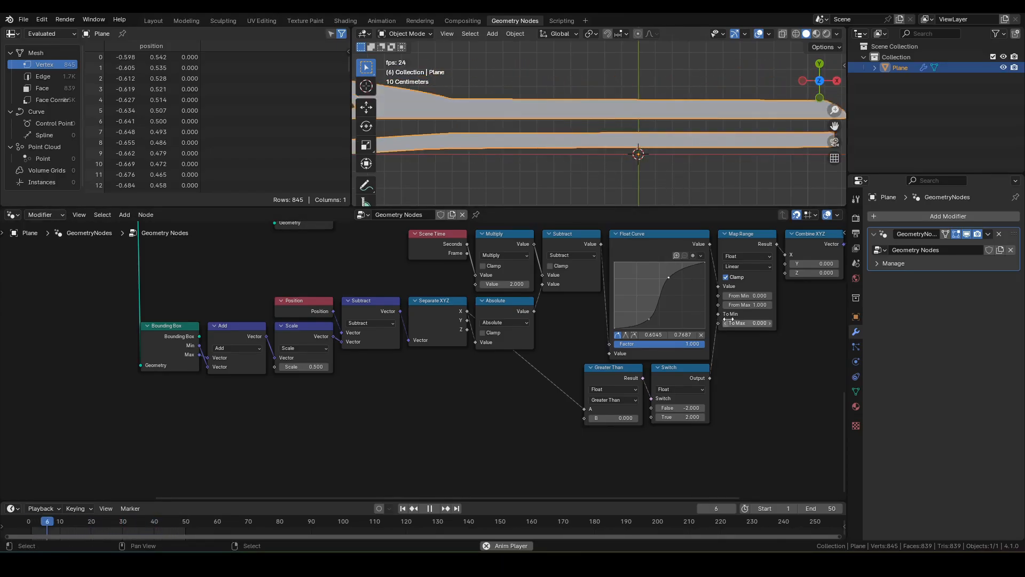
key("space")
Examine the first two animation branches, looking at the Map Range and Separate XYZ nodes of the uppermost one.
scroll(663, 312, "down", 4)
middle_click_drag(670, 266, 618, 361)
middle_click_drag(639, 315, 618, 372)
middle_click_drag(680, 322, 674, 362)
left_click_drag(703, 302, 562, 316)
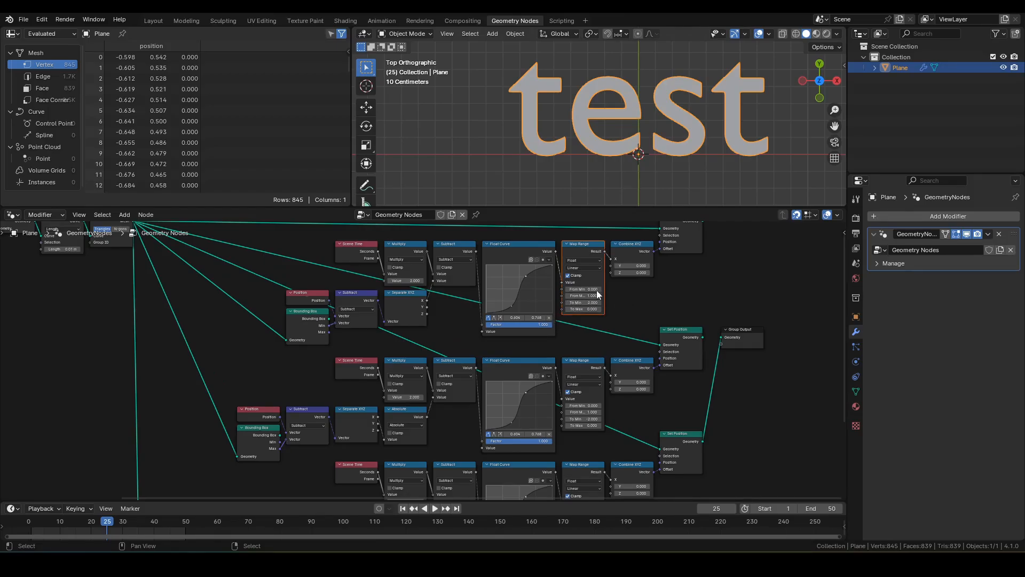
scroll(395, 323, "up", 1)
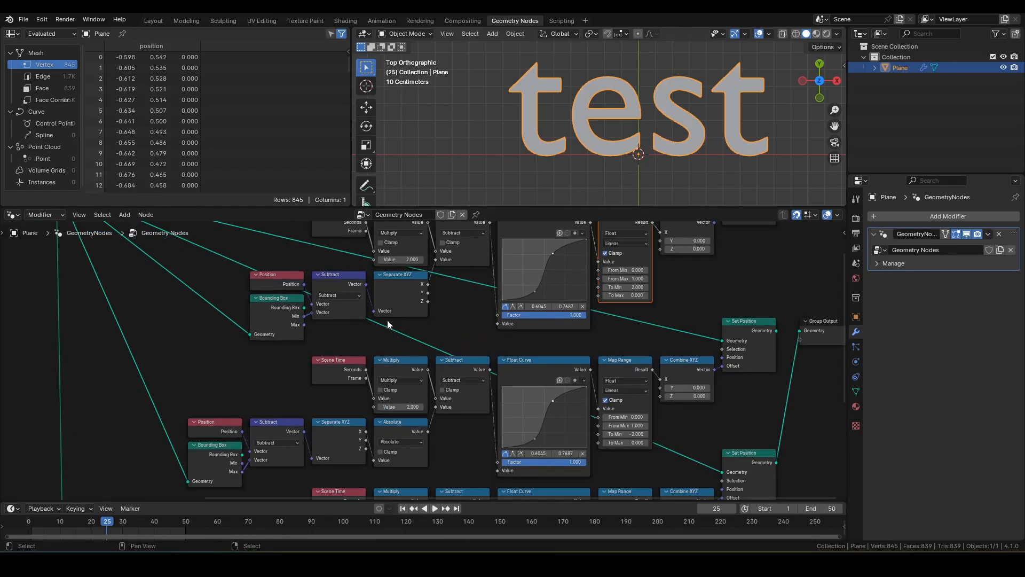
left_click(412, 291)
middle_click_drag(477, 304, 447, 342)
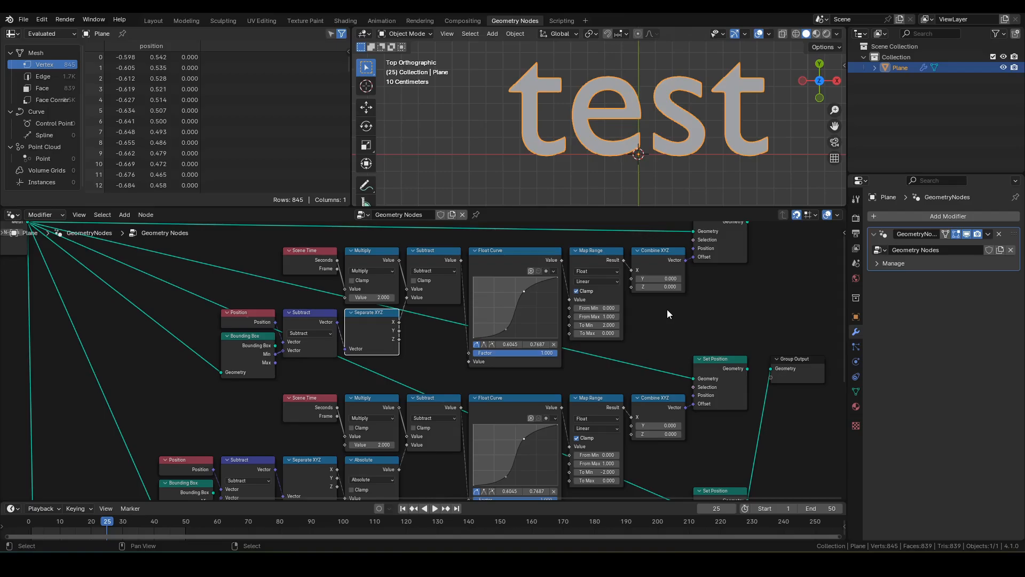
scroll(667, 309, "down", 1)
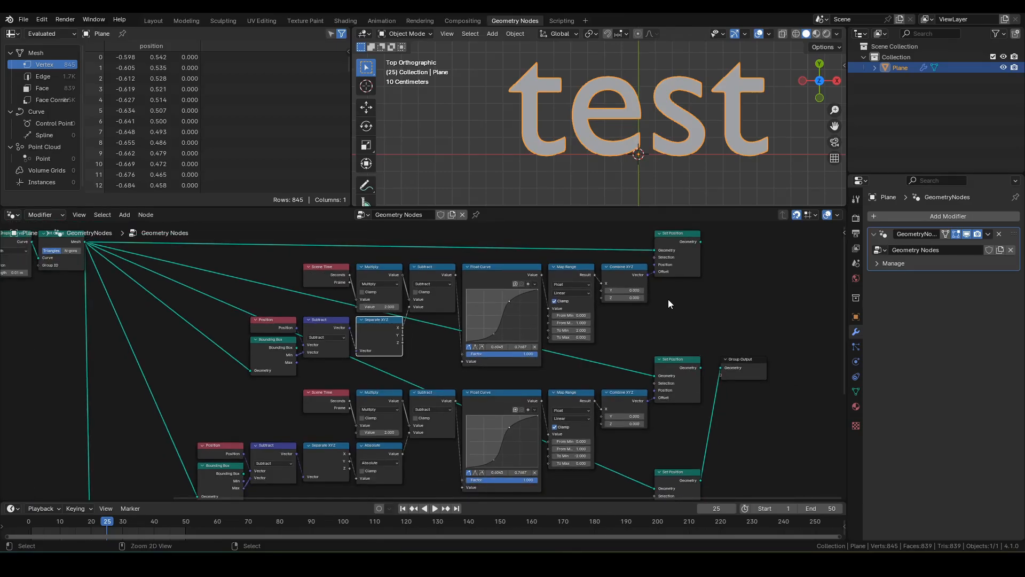
Compare the nodes of the upper animation branches in the maximized node editor, and restore the full workspace layout.
key("ctrl+space")
middle_click_drag(620, 293, 659, 263)
scroll(642, 254, "down", 1)
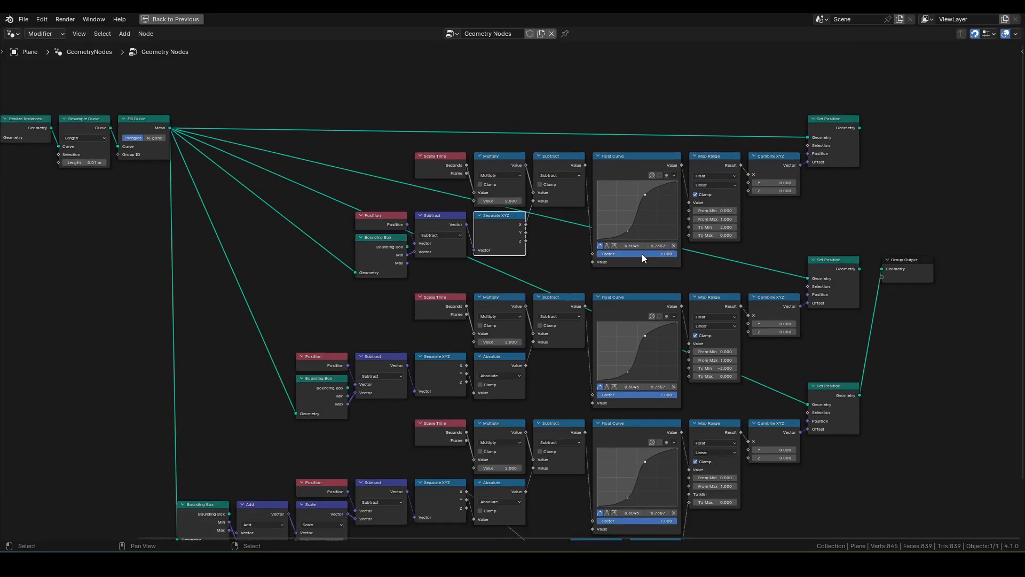
middle_click_drag(599, 254, 621, 233, "shift")
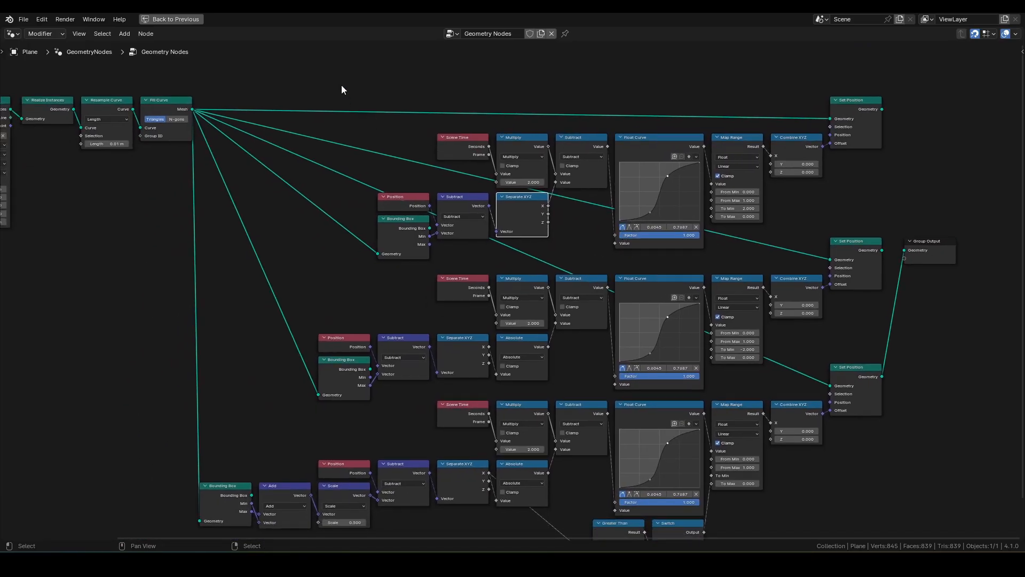
left_click_drag(342, 86, 877, 222)
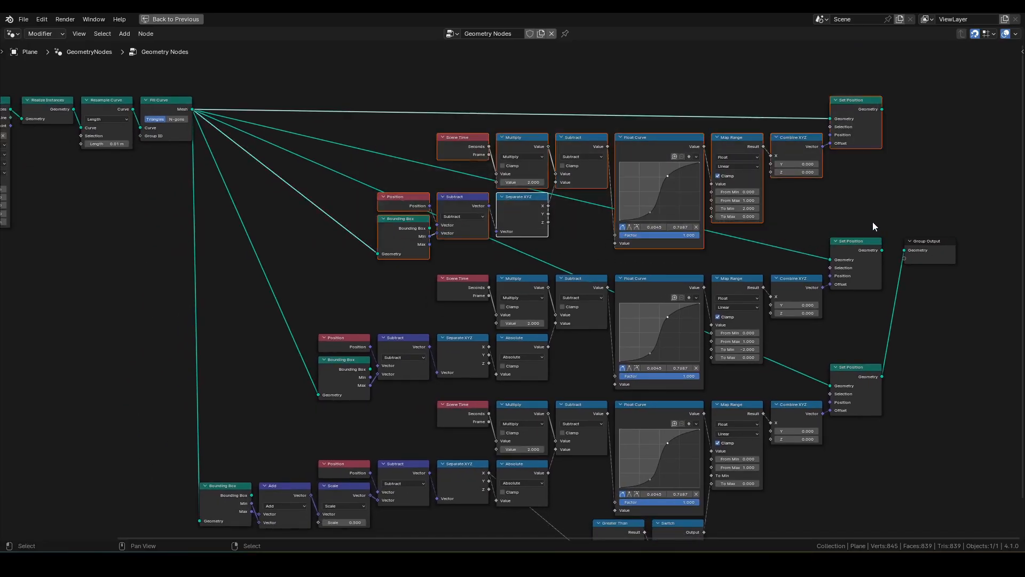
scroll(346, 306, "up", 1)
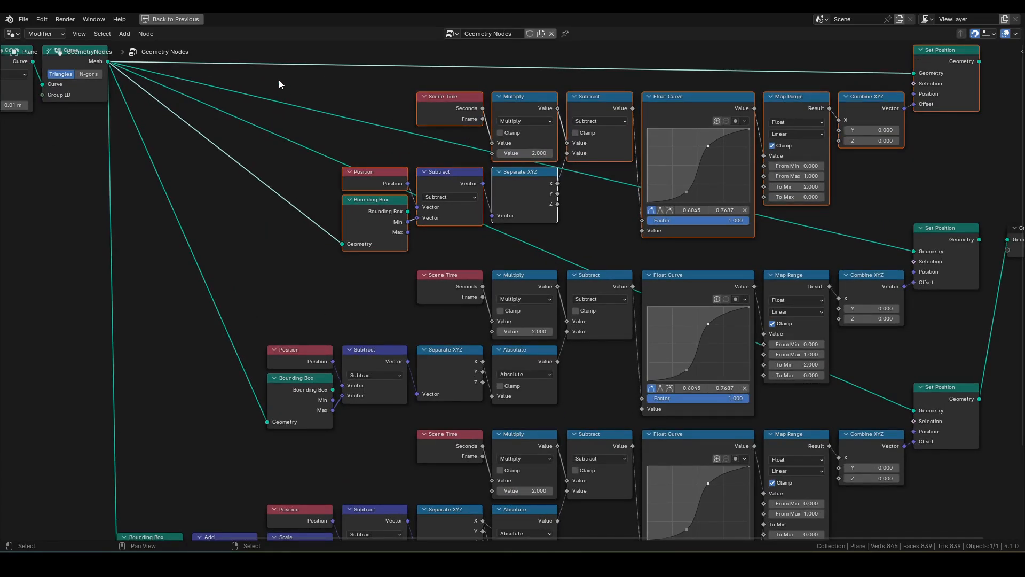
left_click_drag(278, 80, 601, 239)
left_click_drag(251, 268, 592, 399)
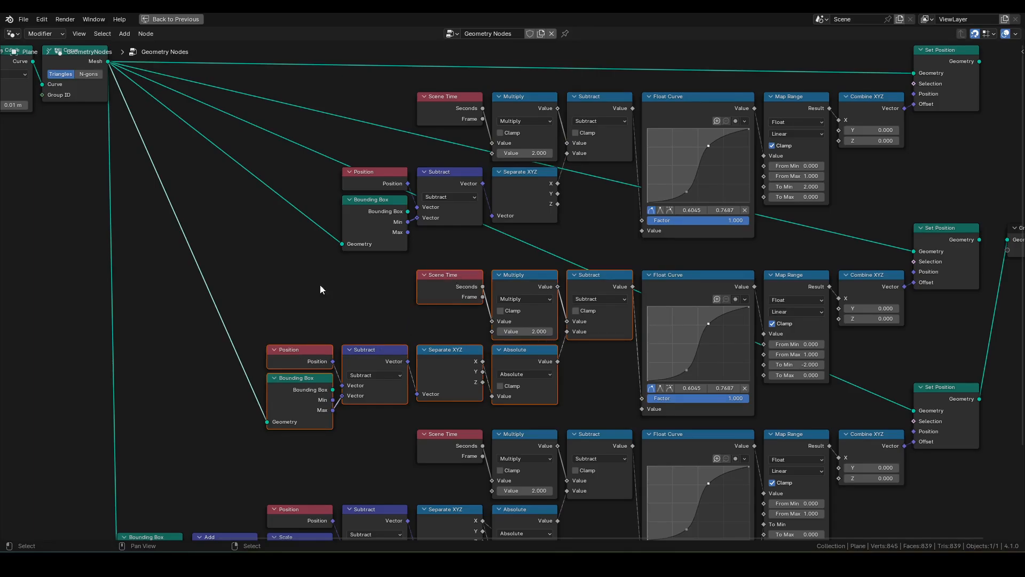
left_click_drag(279, 268, 581, 390)
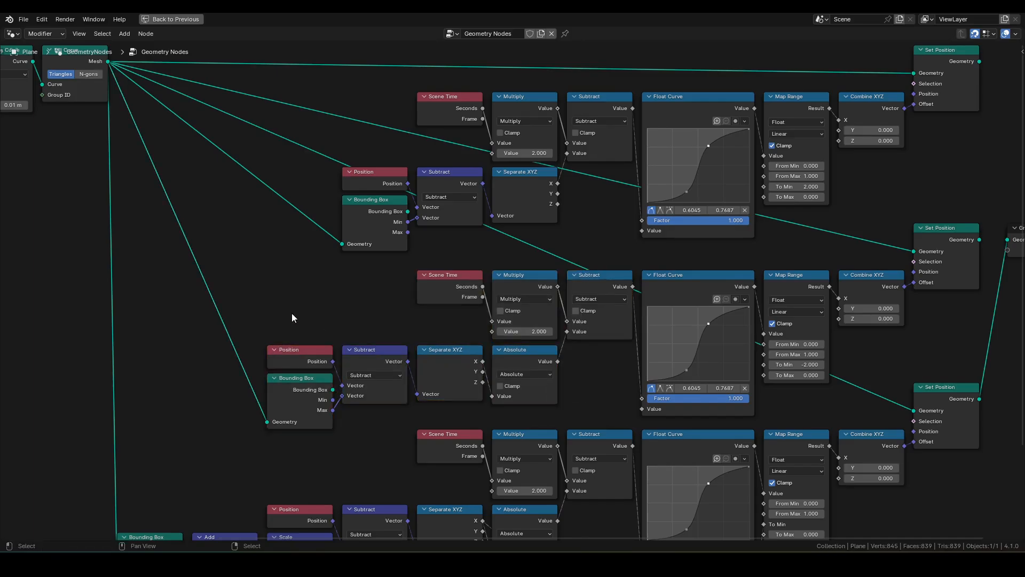
key("ctrl+space")
scroll(388, 312, "down", 2)
scroll(380, 308, "down", 1, "shift")
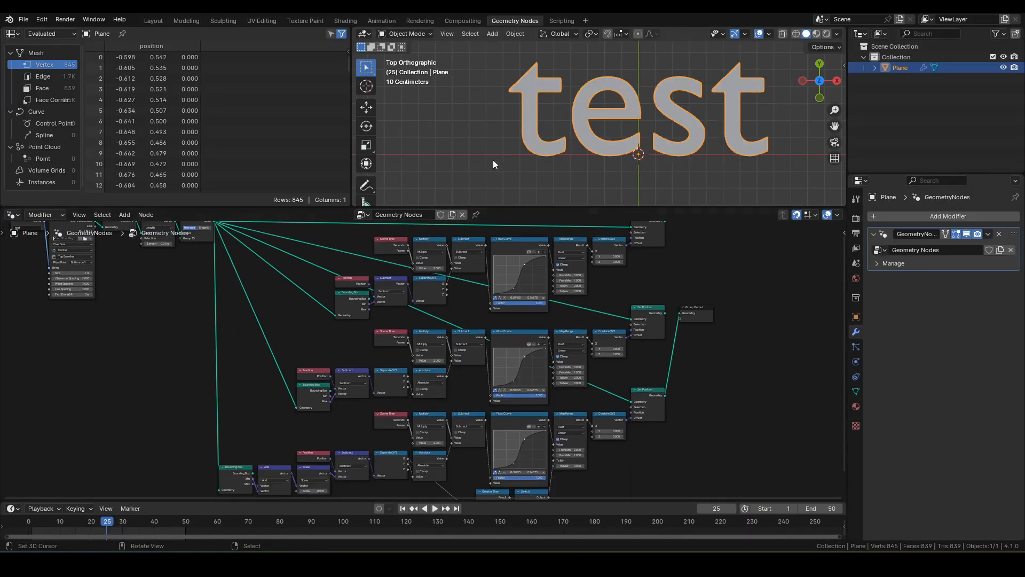
middle_click_drag(504, 129, 487, 143, "shift")
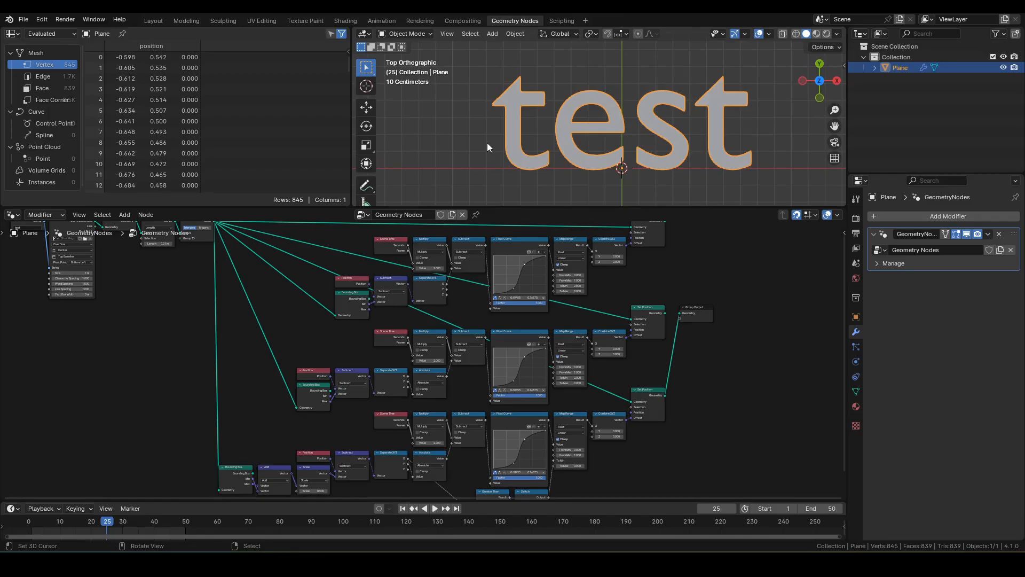
middle_click_drag(386, 284, 422, 295)
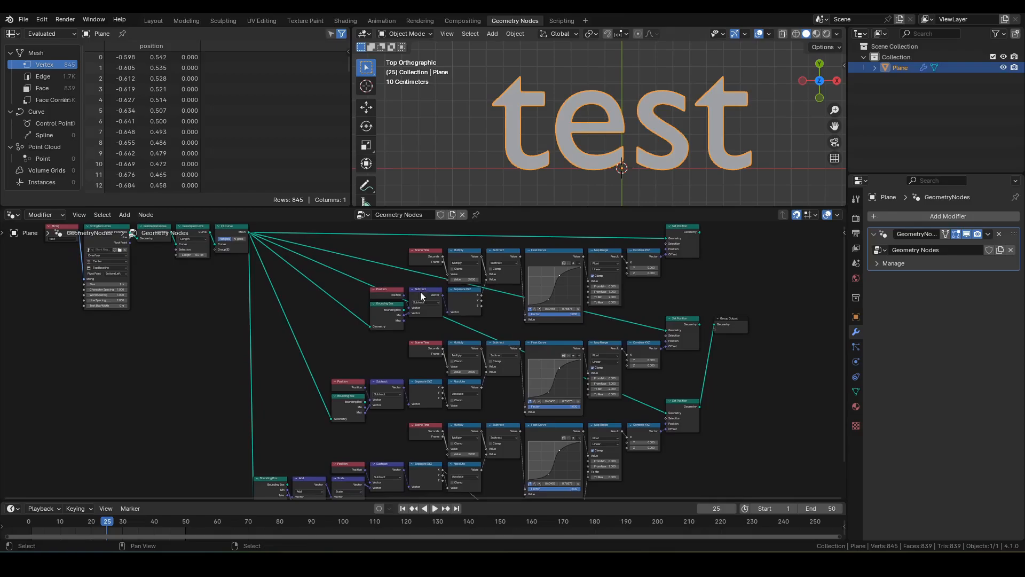